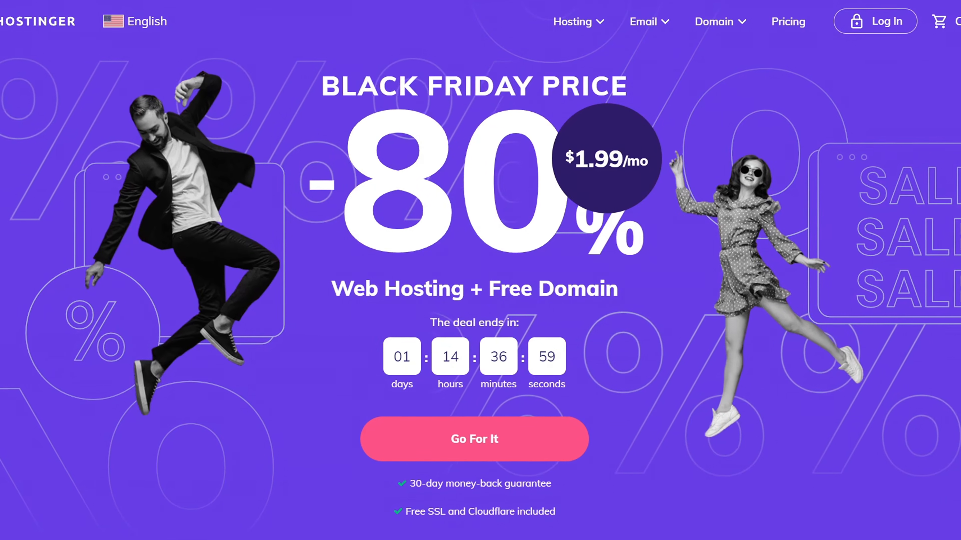
- Go to Hostinger's Shared Web Hosting page from the Hosting menu
left_click_drag(958, 86, 959, 155)
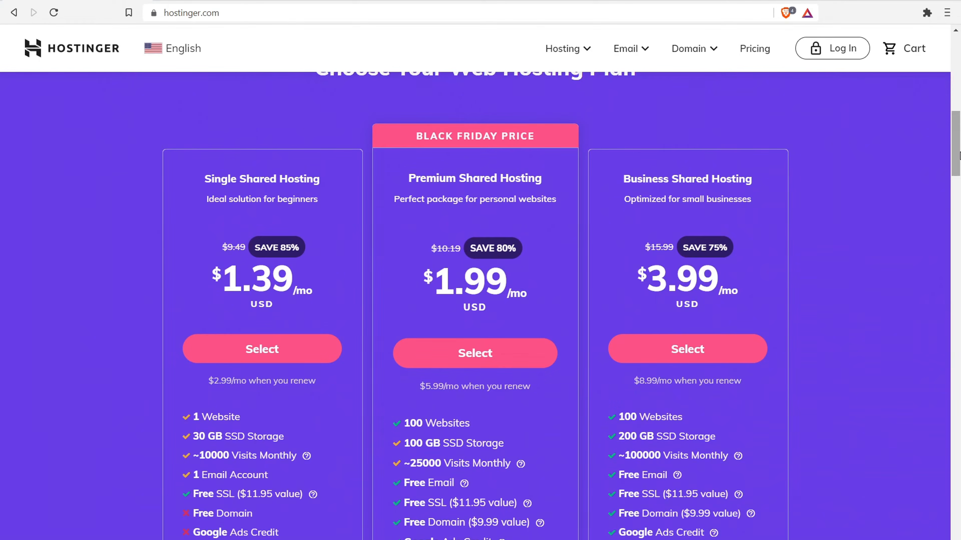
left_click(564, 51)
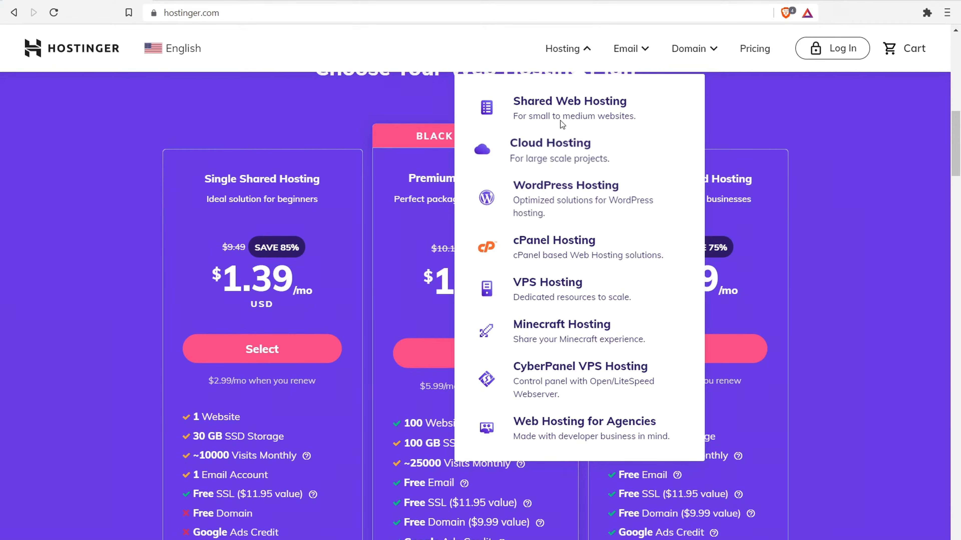
left_click(562, 102)
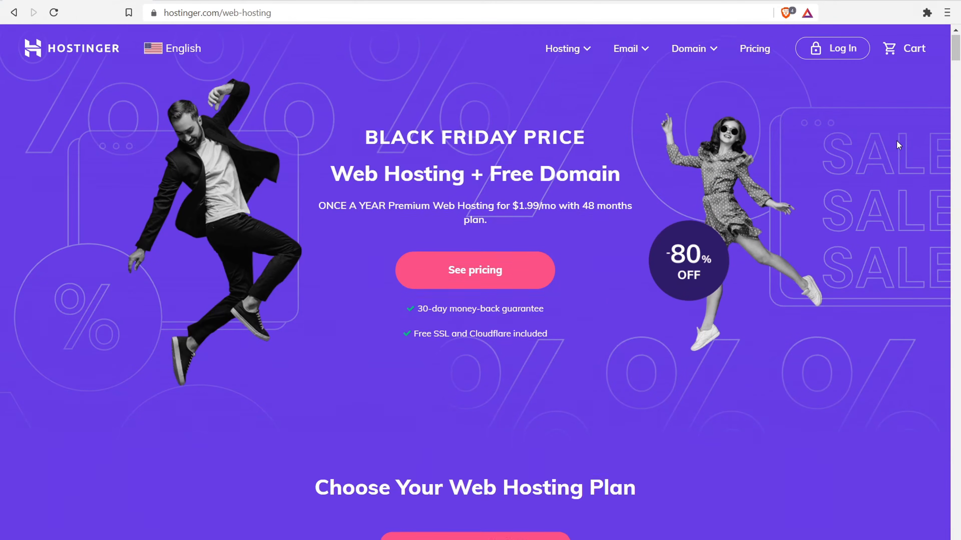
- Highlight the Single, Premium and Business plan names and Premium's 100 Websites allowance
scroll(896, 140, "down", 8)
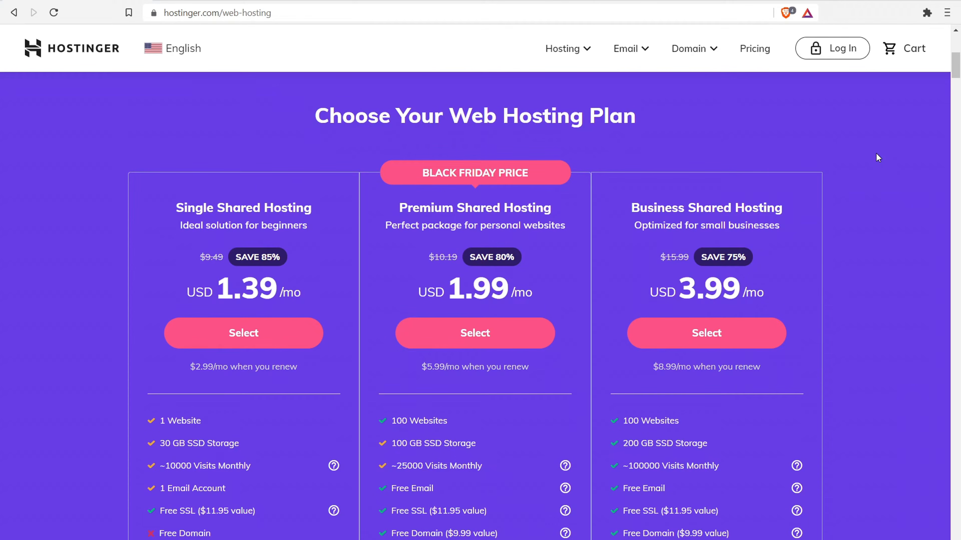
left_click_drag(176, 208, 344, 208)
left_click_drag(407, 207, 496, 208)
left_click_drag(633, 208, 709, 201)
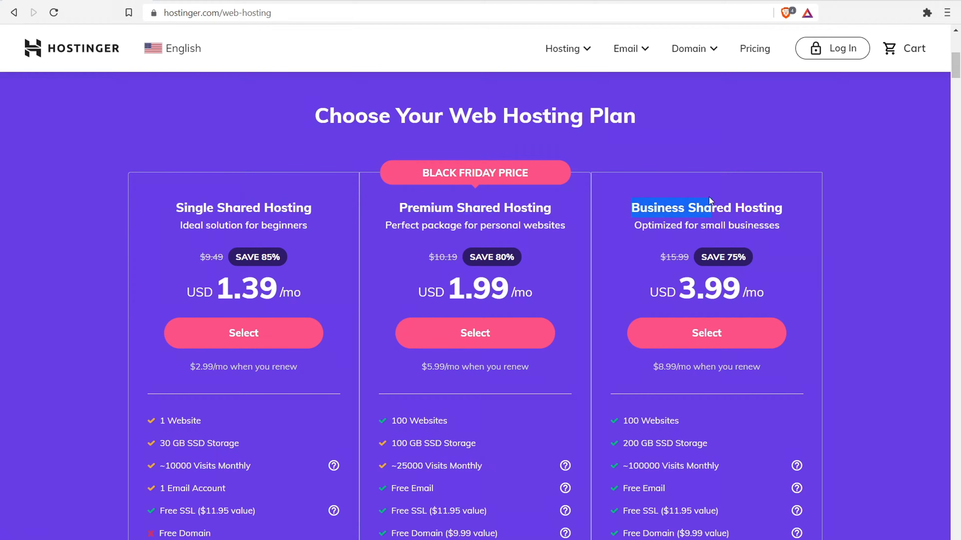
left_click_drag(400, 207, 500, 209)
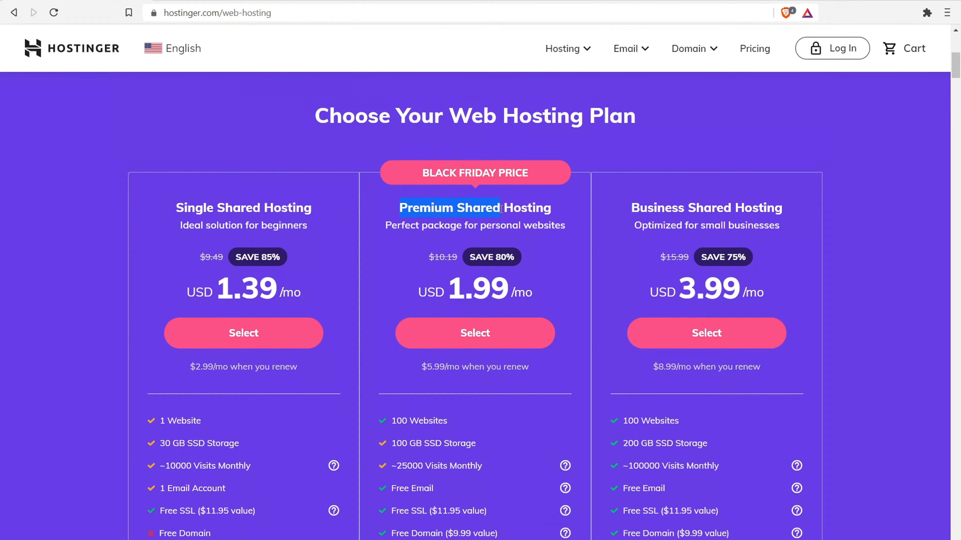
left_click_drag(391, 421, 434, 419)
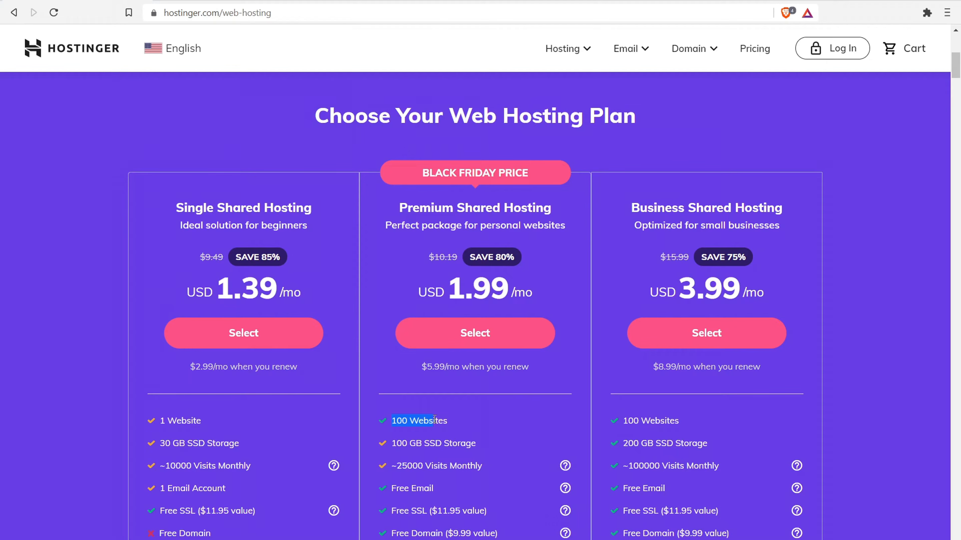
- Point out Single's 1 Website limit and Premium's $5.99/mo renewal price
left_click_drag(188, 208, 290, 206)
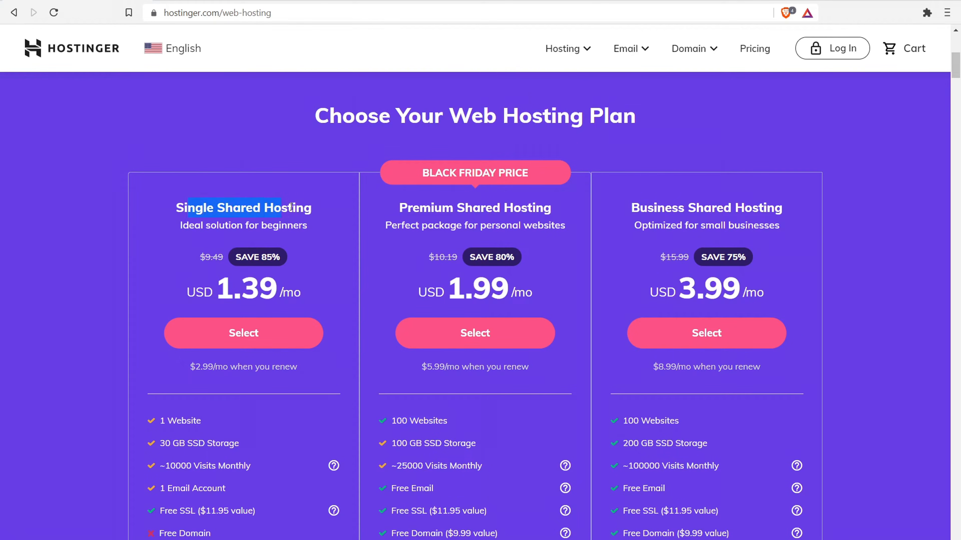
left_click_drag(217, 423, 161, 423)
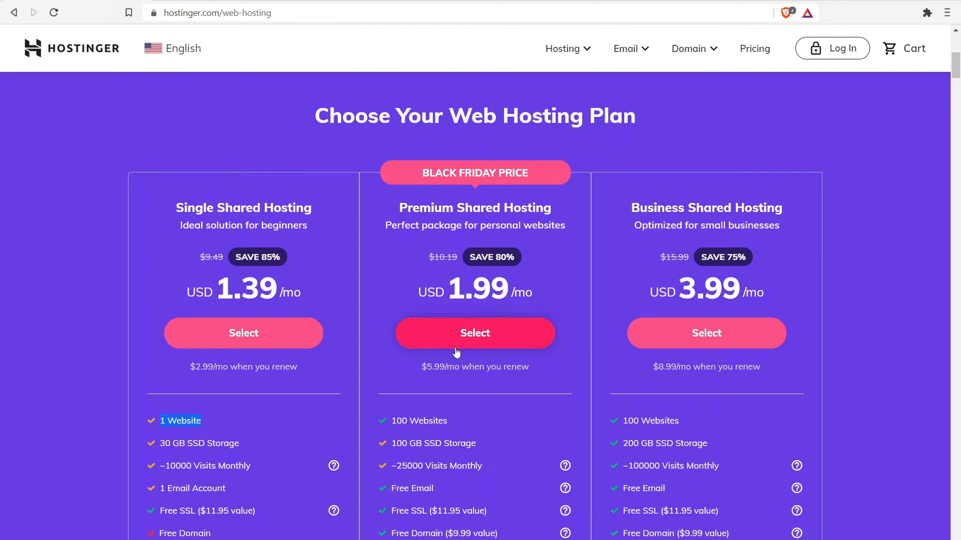
left_click_drag(426, 367, 521, 363)
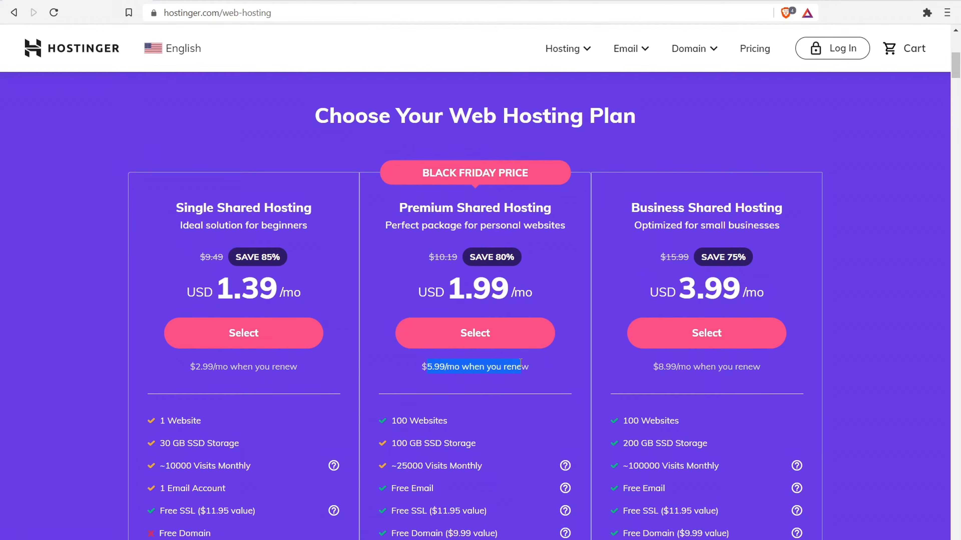
scroll(506, 341, "down", 5)
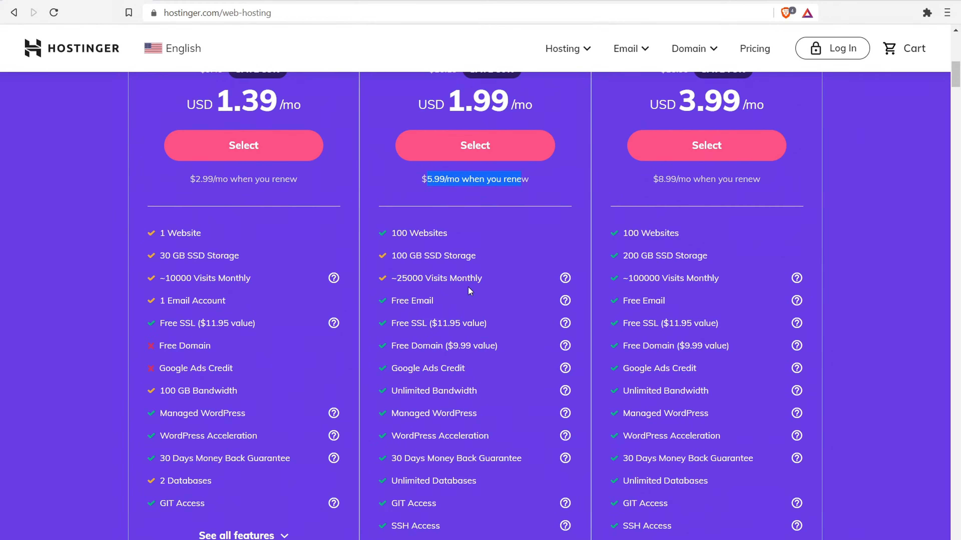
left_click_drag(402, 279, 448, 274)
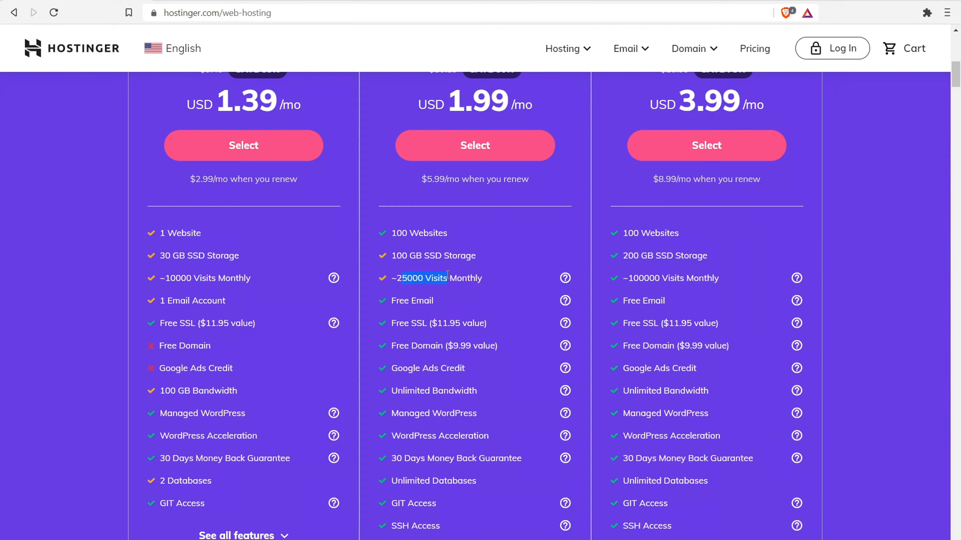
left_click_drag(672, 179, 730, 177)
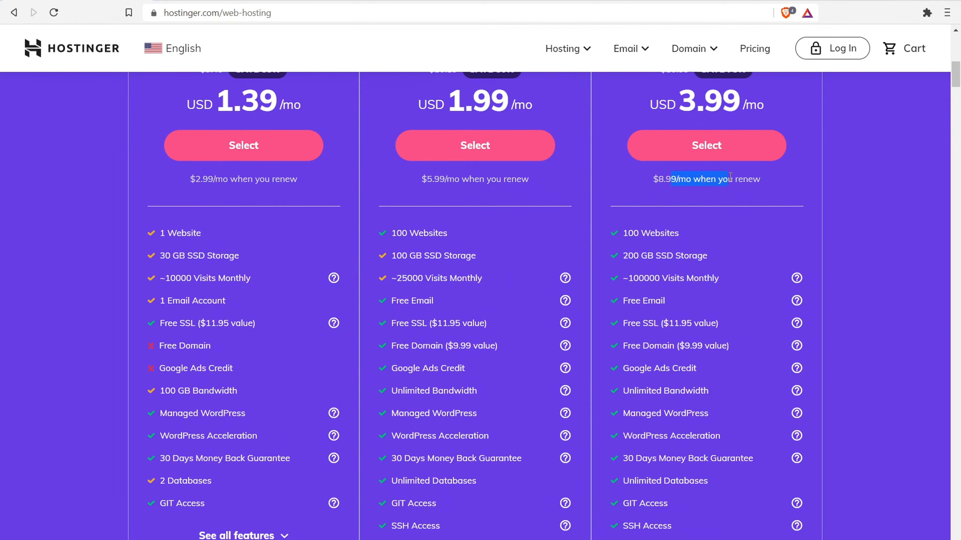
scroll(636, 321, "up", 3)
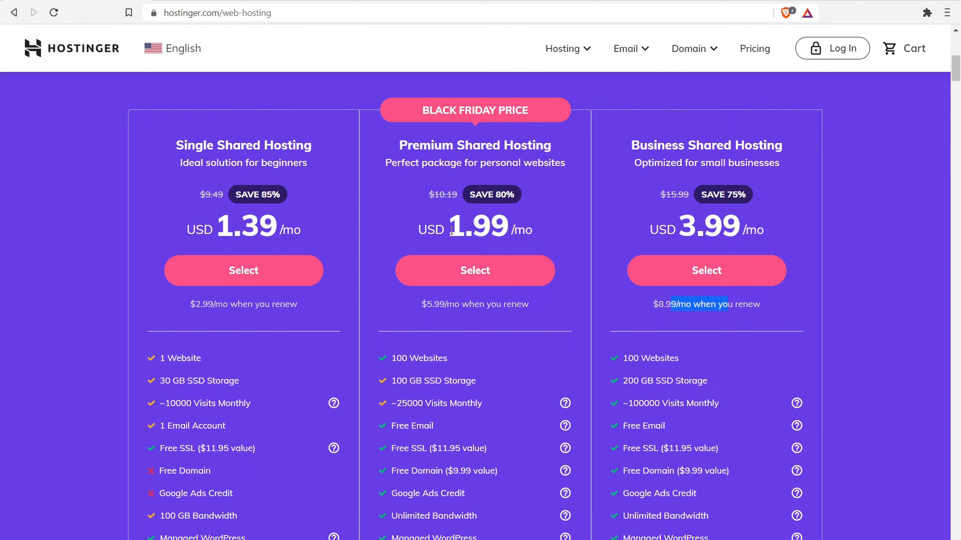
scroll(530, 401, "down", 3)
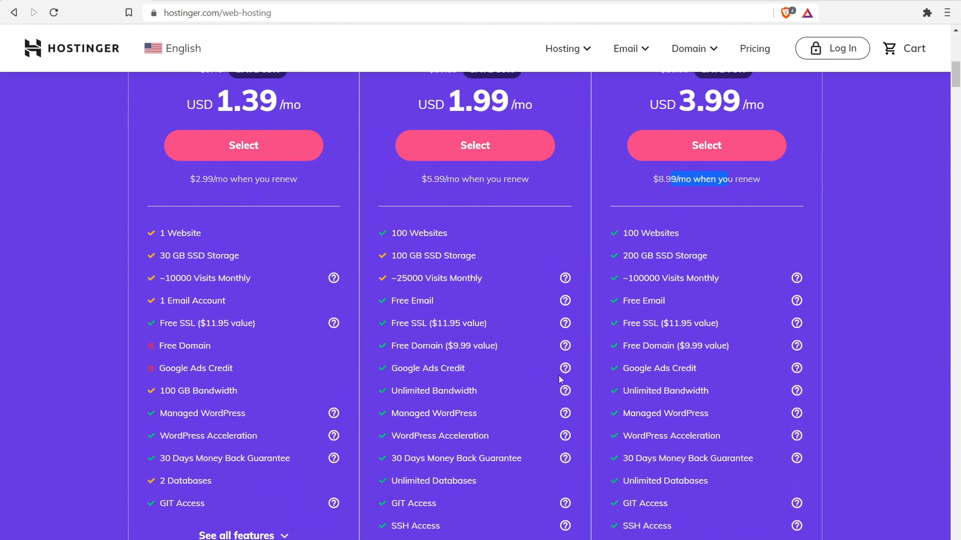
scroll(791, 265, "up", 2)
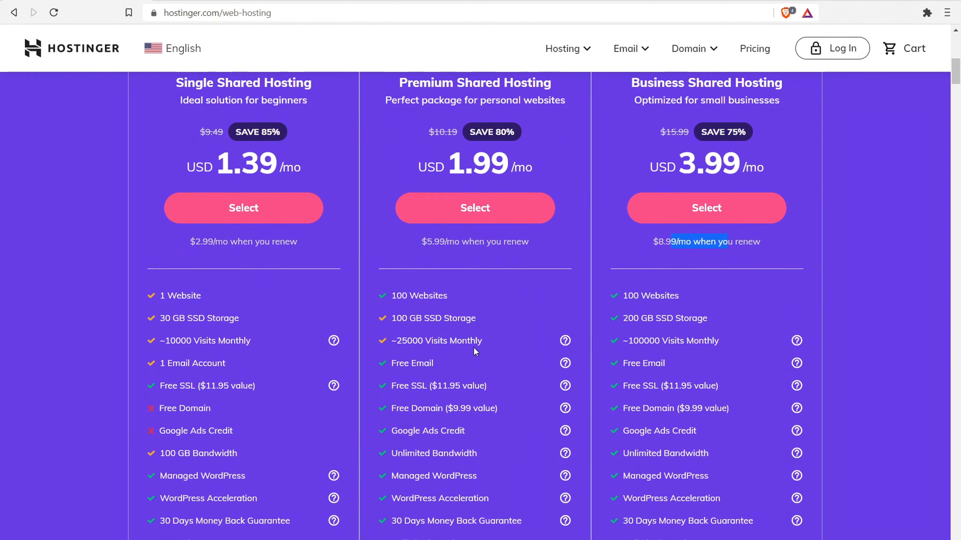
left_click_drag(396, 363, 423, 387)
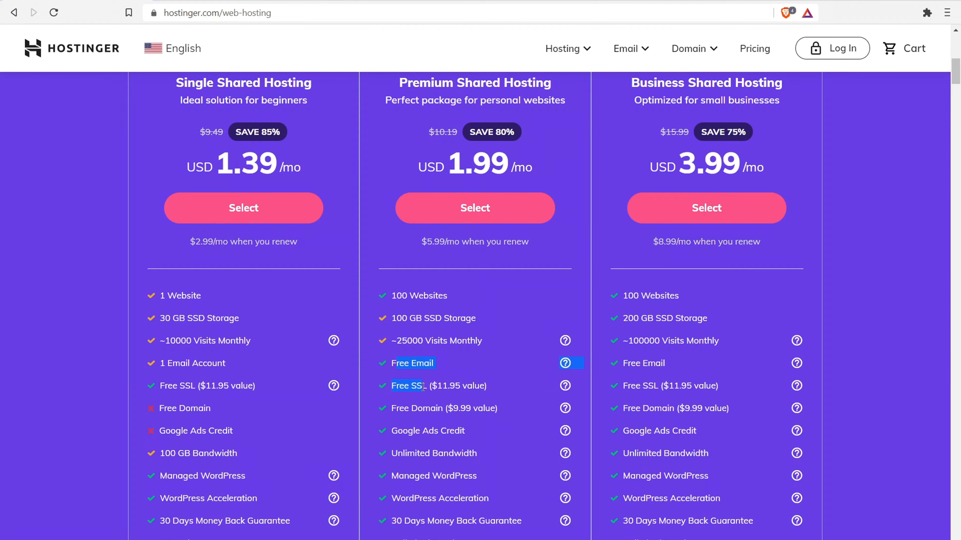
left_click(431, 411)
left_click_drag(407, 432, 454, 453)
left_click_drag(409, 476, 432, 478)
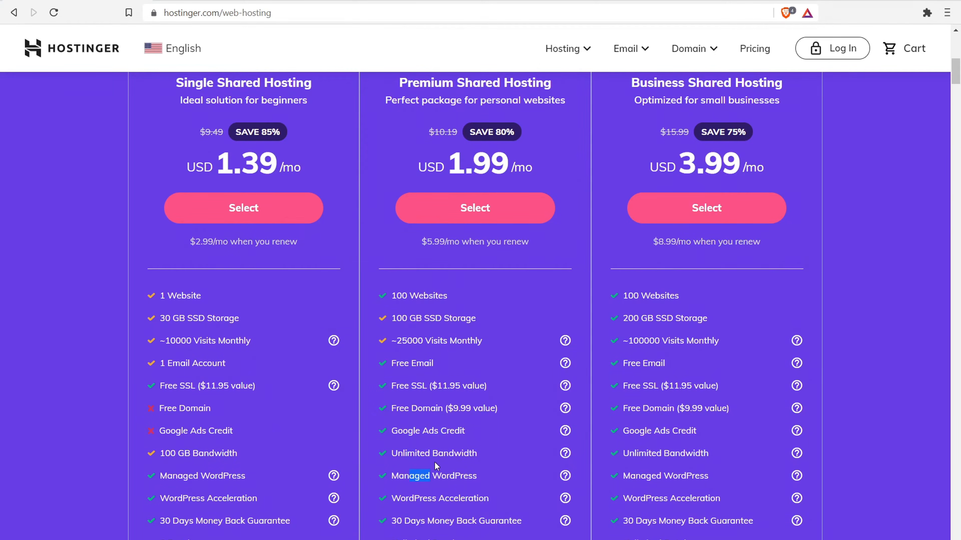
left_click_drag(407, 454, 552, 445)
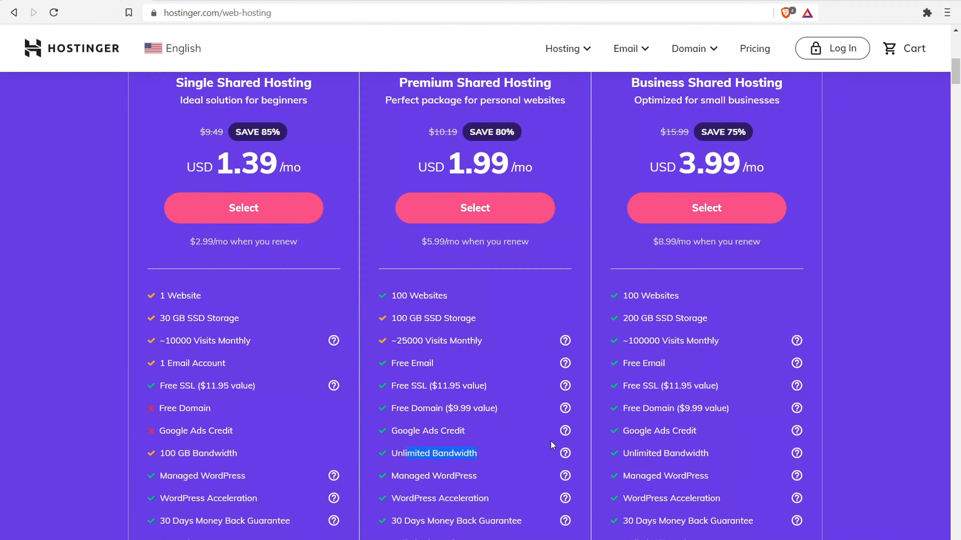
left_click_drag(410, 341, 496, 338)
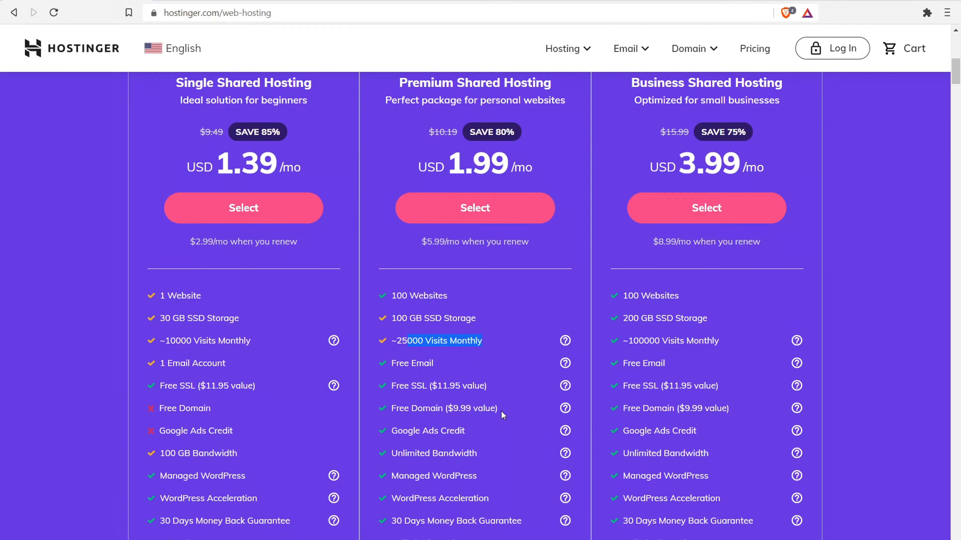
scroll(466, 417, "up", 3)
- Select the Premium Shared Hosting plan to start checkout
left_click(479, 334)
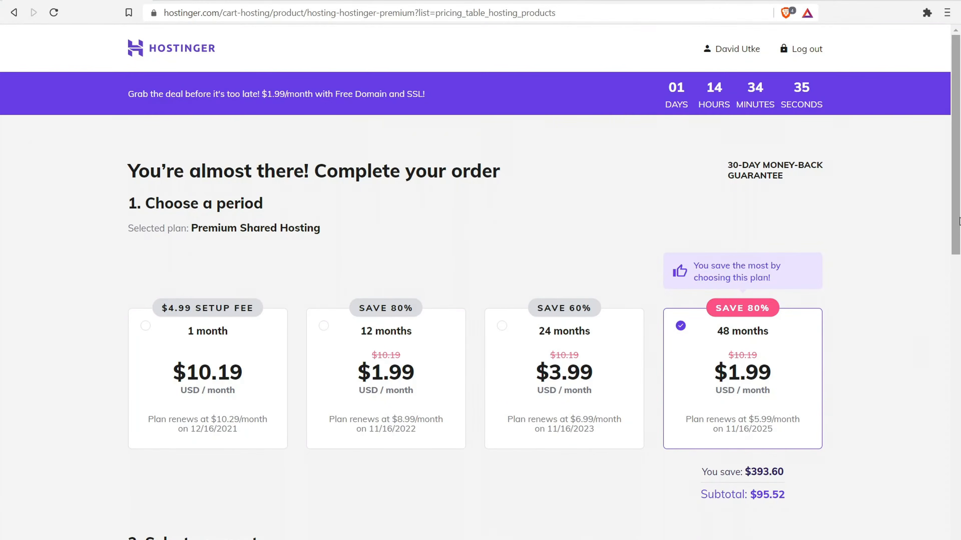
left_click_drag(958, 165, 959, 191)
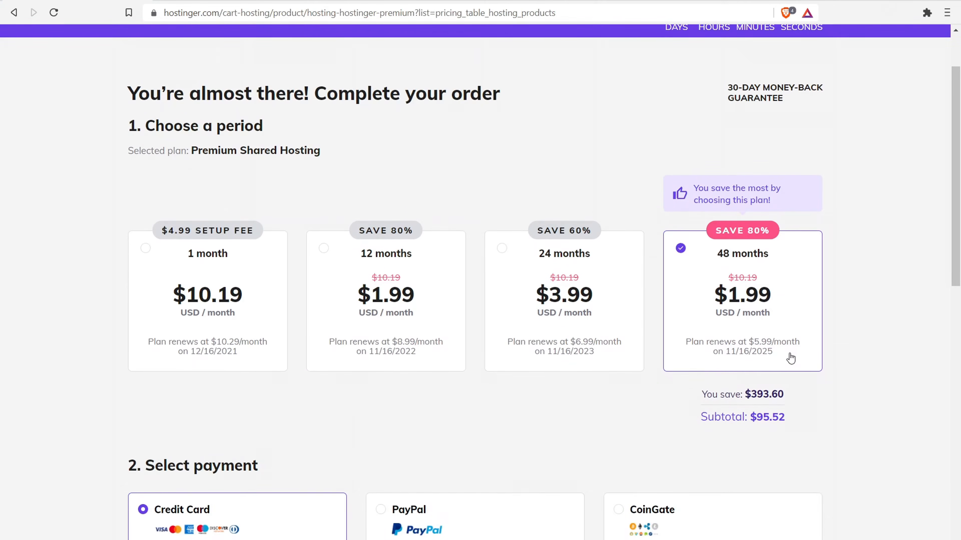
left_click_drag(960, 148, 959, 265)
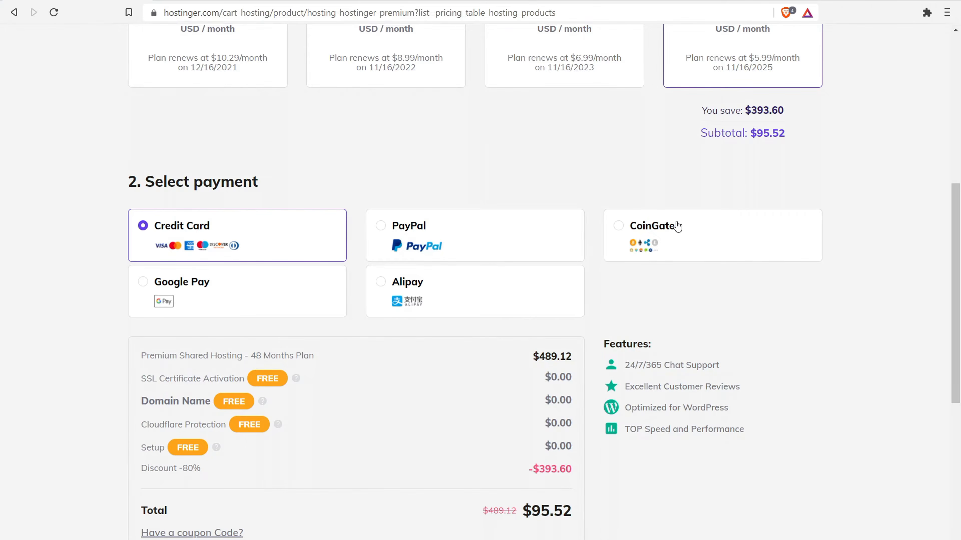
- Highlight the $95.52 total for the 48-month order
scroll(593, 255, "down", 3)
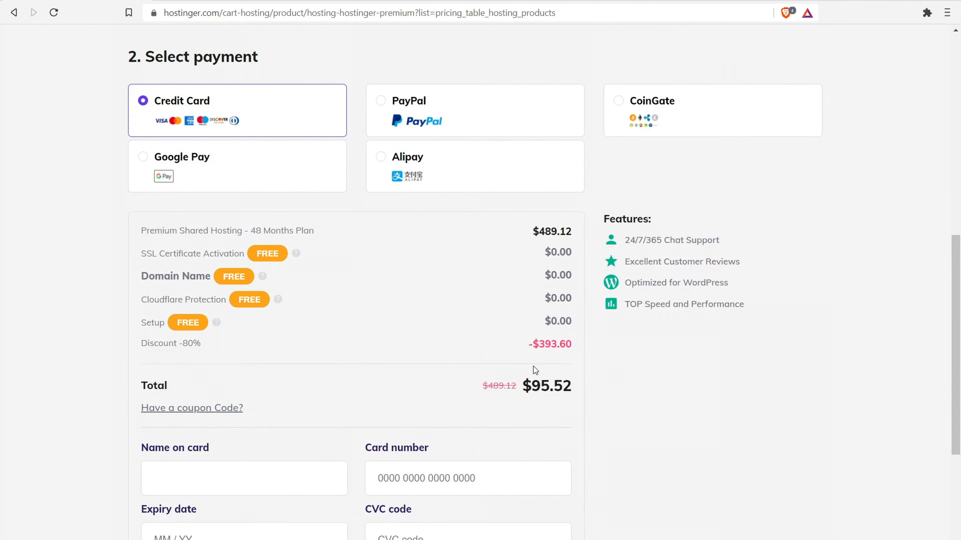
left_click_drag(549, 387, 570, 386)
scroll(635, 318, "up", 8)
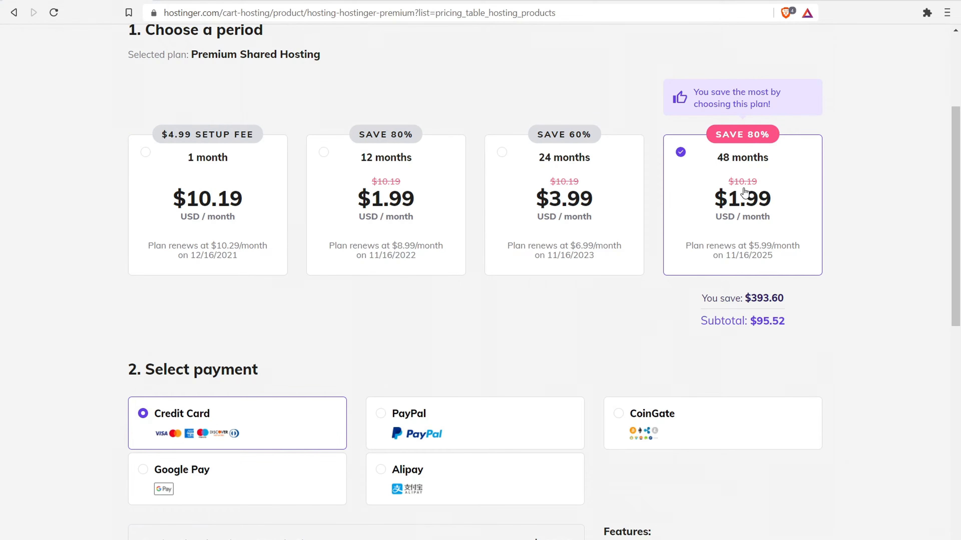
scroll(592, 249, "down", 9)
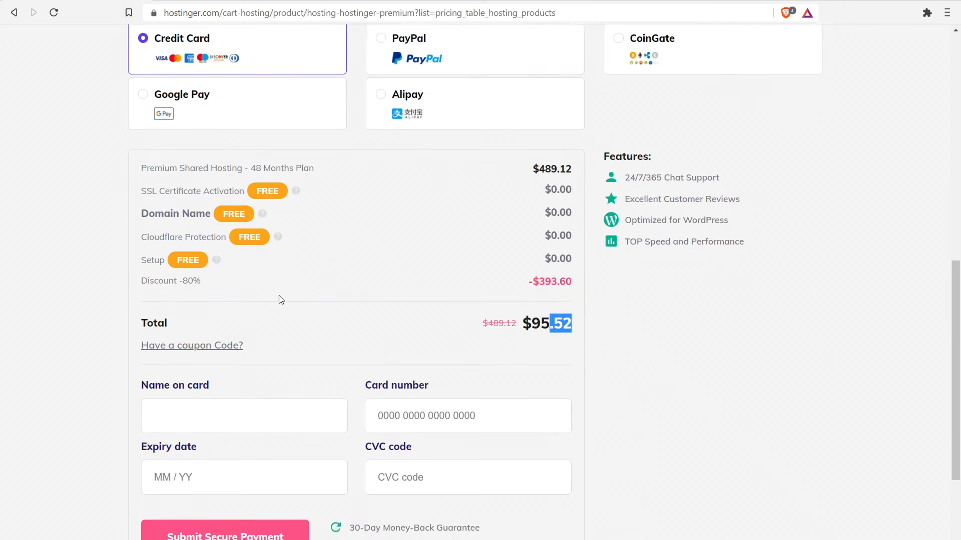
- Apply coupon code WEBPRO to the order
left_click(196, 345)
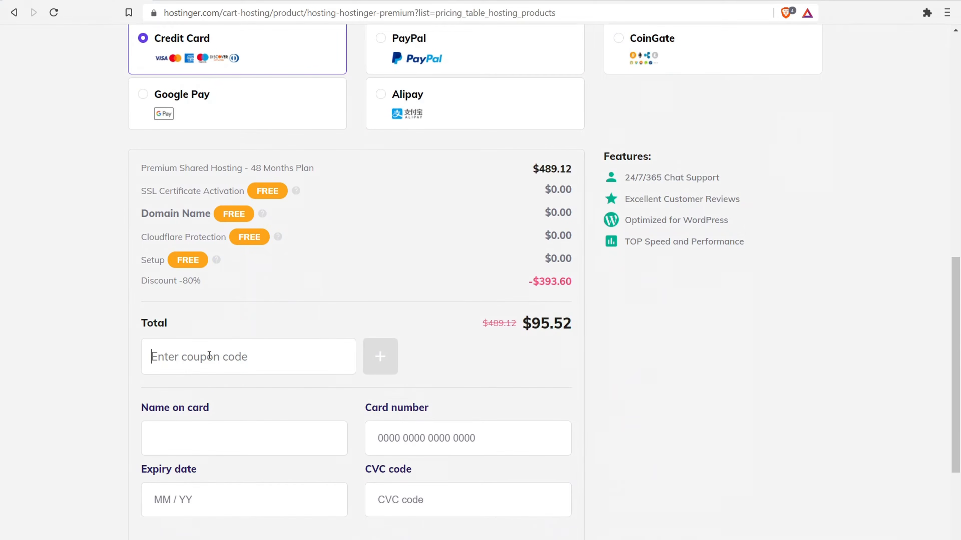
type("WEB")
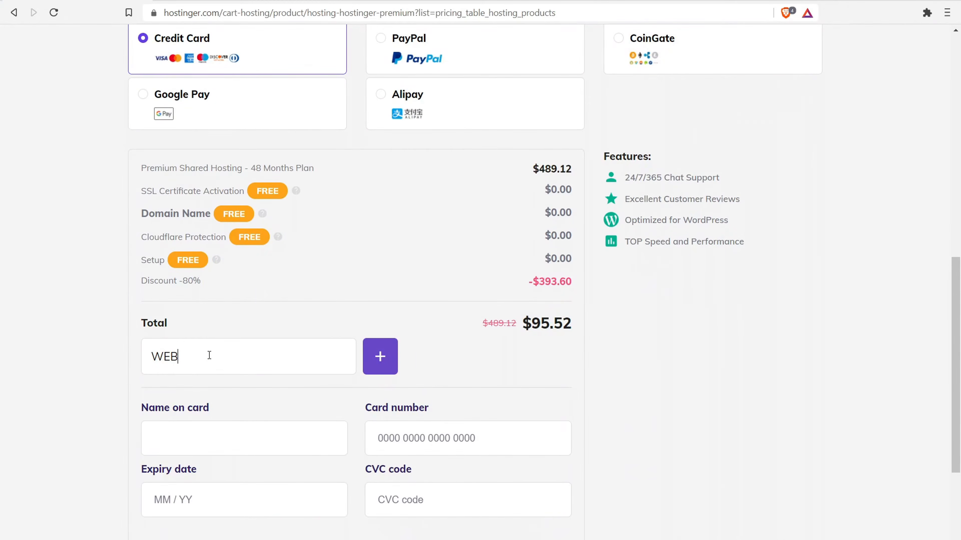
type("PRO")
left_click(392, 365)
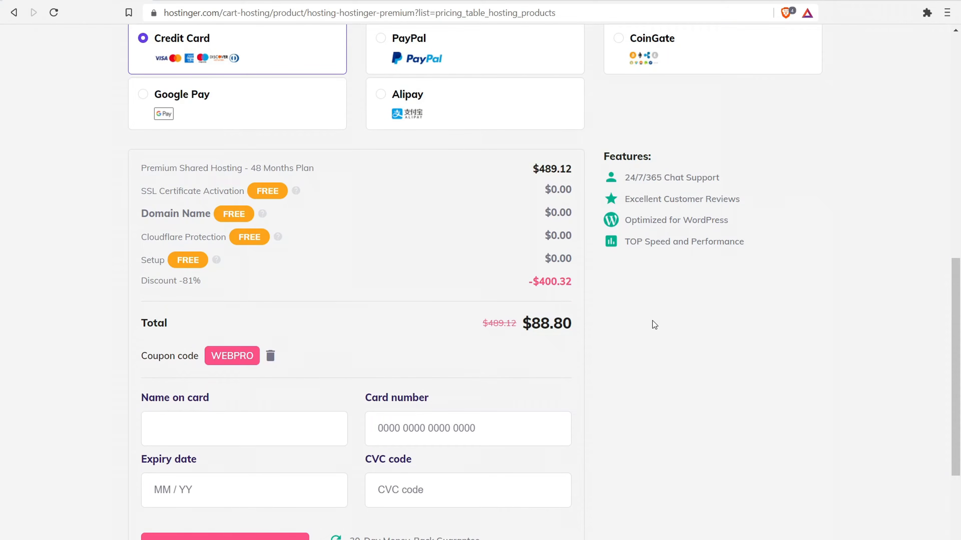
- Review the order now discounted 81% to a total of $88.80
scroll(449, 331, "down", 3)
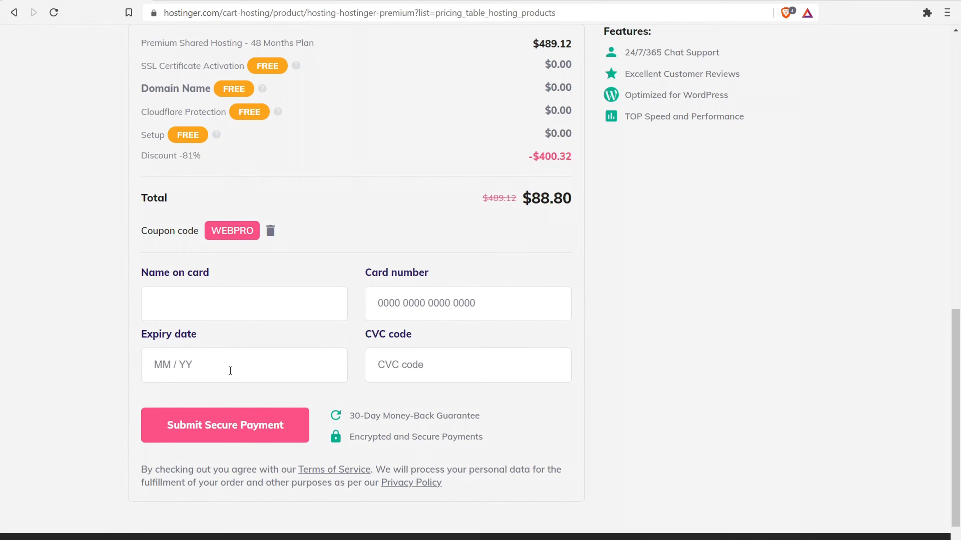
scroll(249, 394, "up", 3)
mouse_move(297, 196)
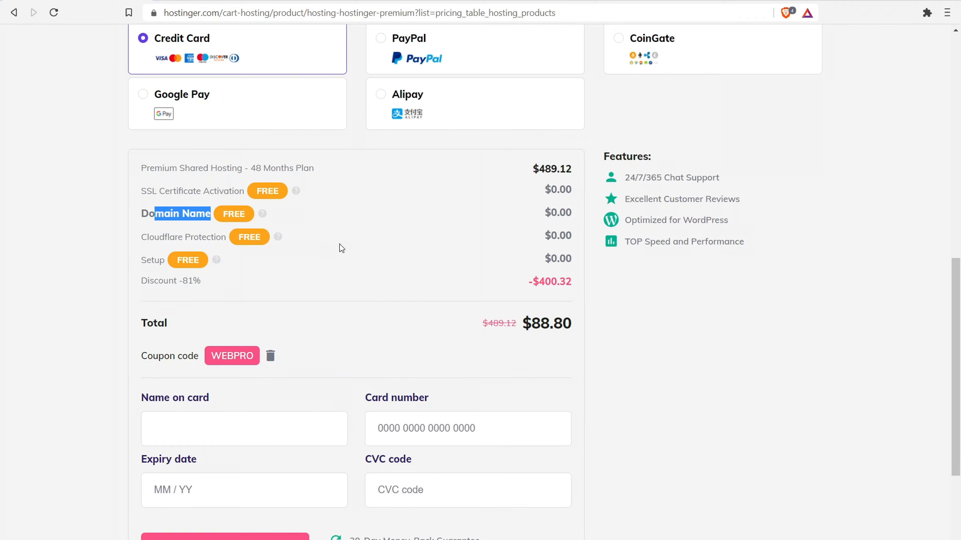
scroll(340, 246, "down", 2)
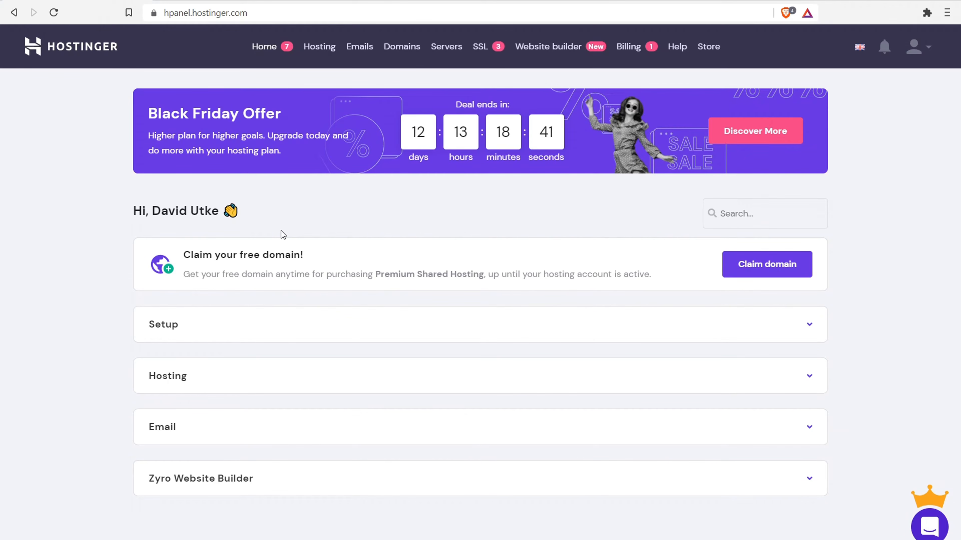
left_click(395, 332)
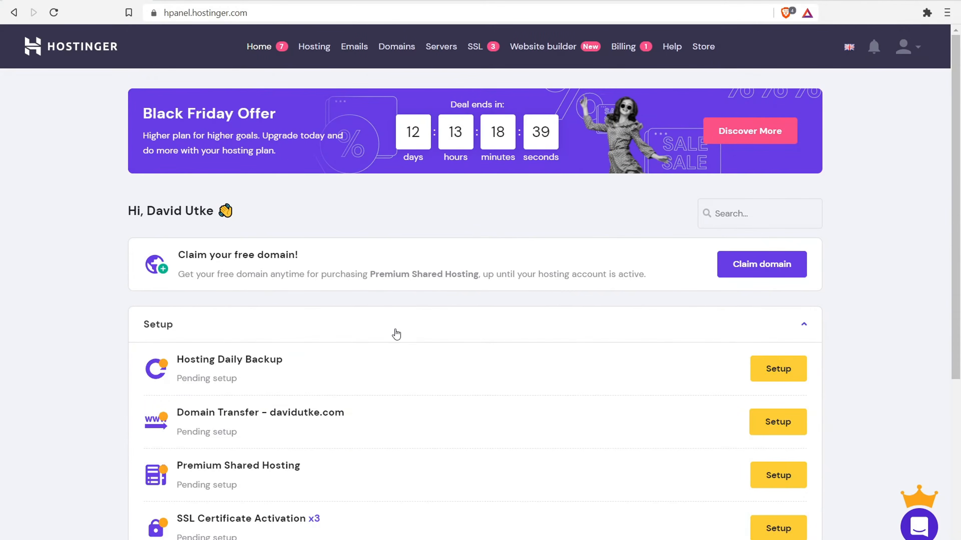
scroll(396, 333, "down", 3)
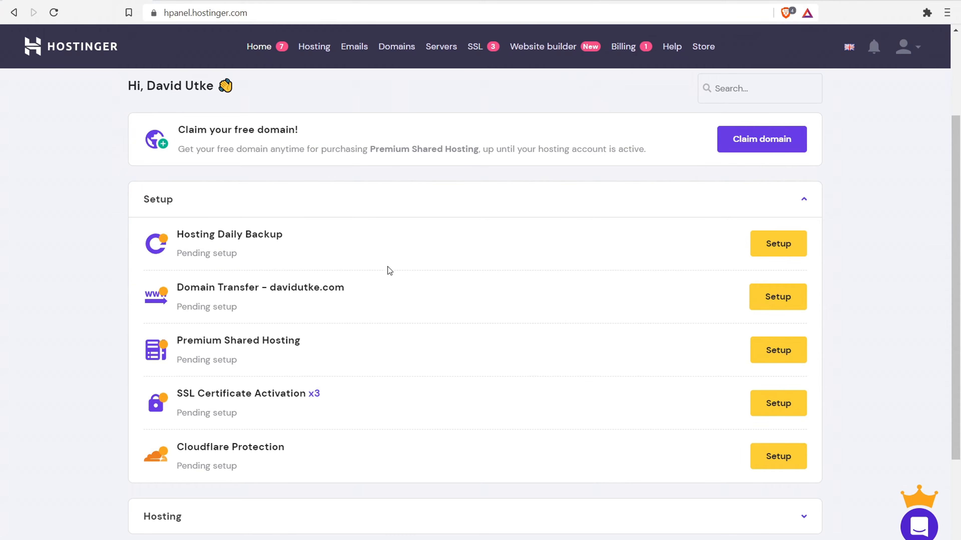
left_click(426, 206)
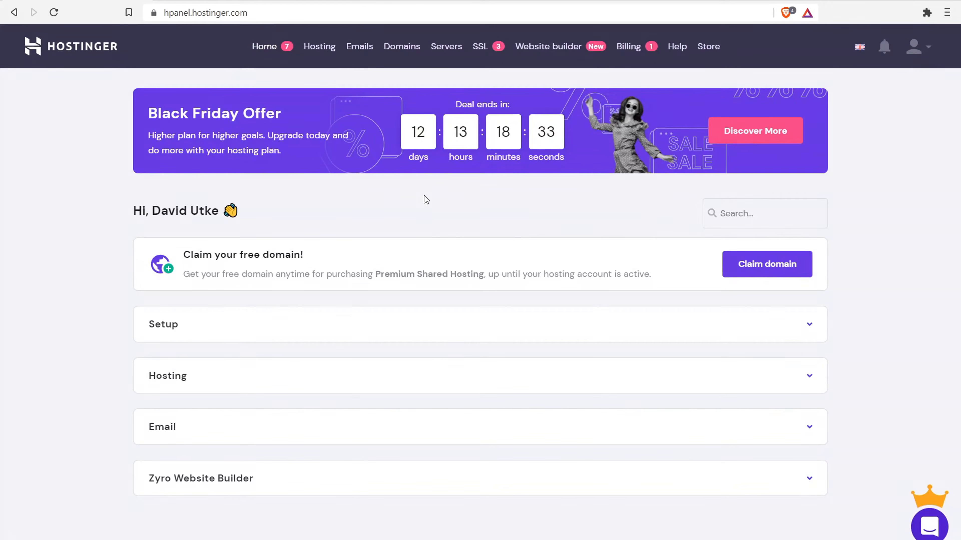
left_click(341, 426)
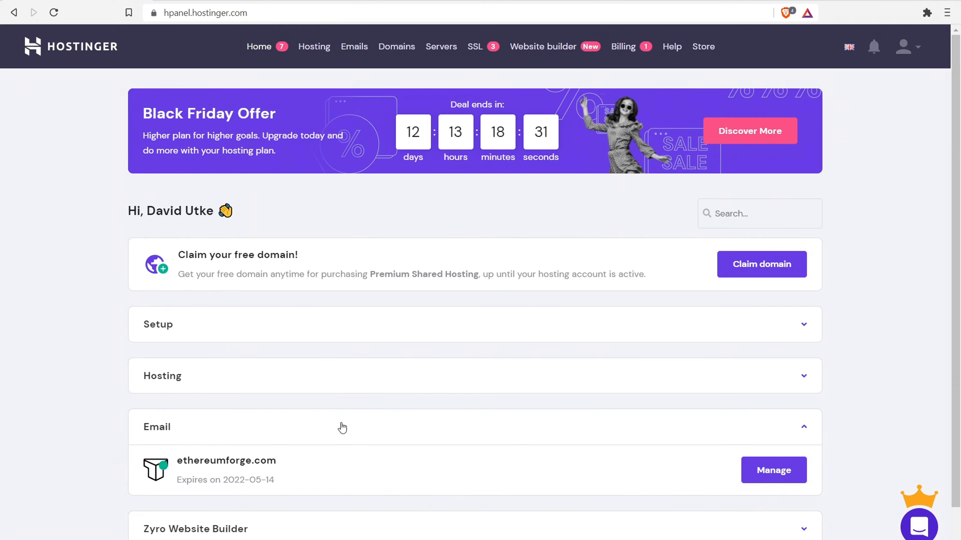
left_click(342, 427)
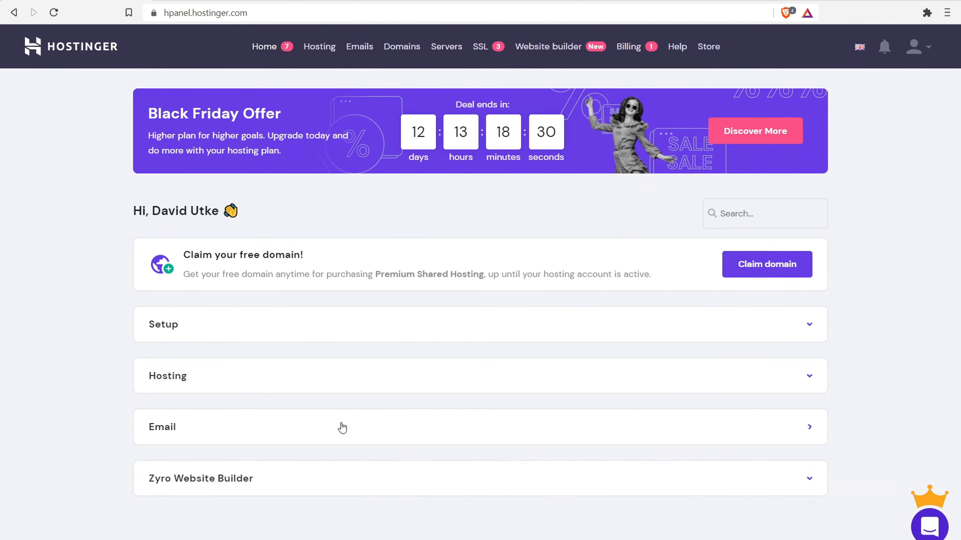
left_click(364, 481)
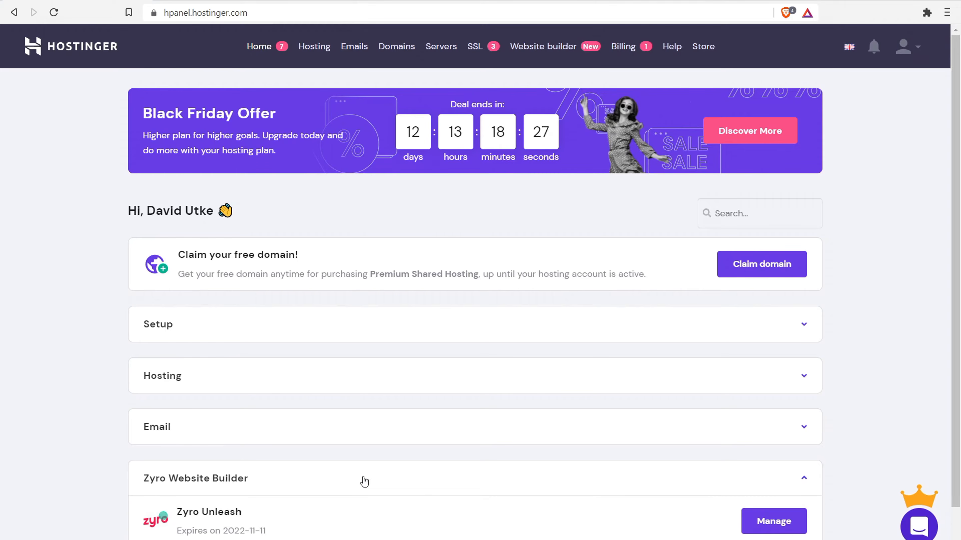
left_click(364, 481)
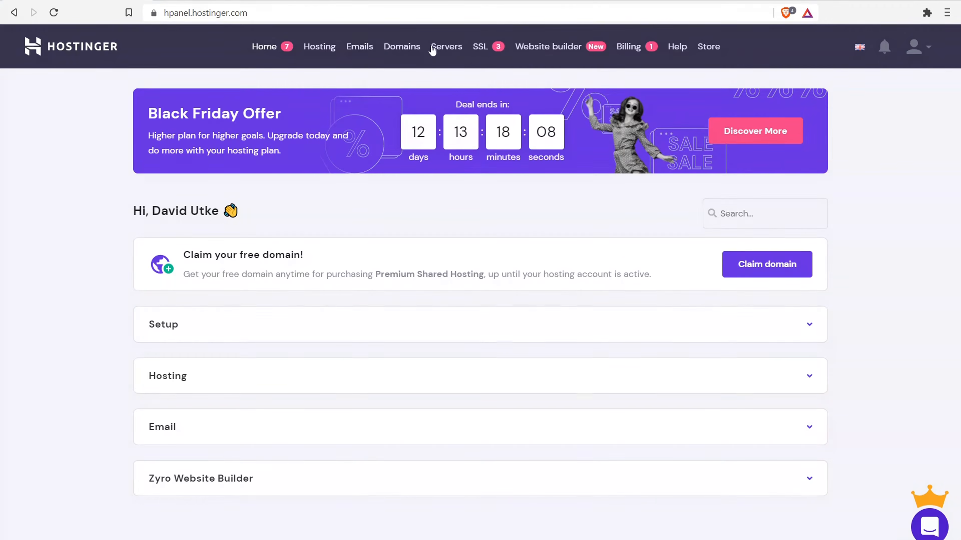
- Browse hPanel's Hosting, Emails, Domains and Servers sections, ending on the VPS plans
left_click(313, 50)
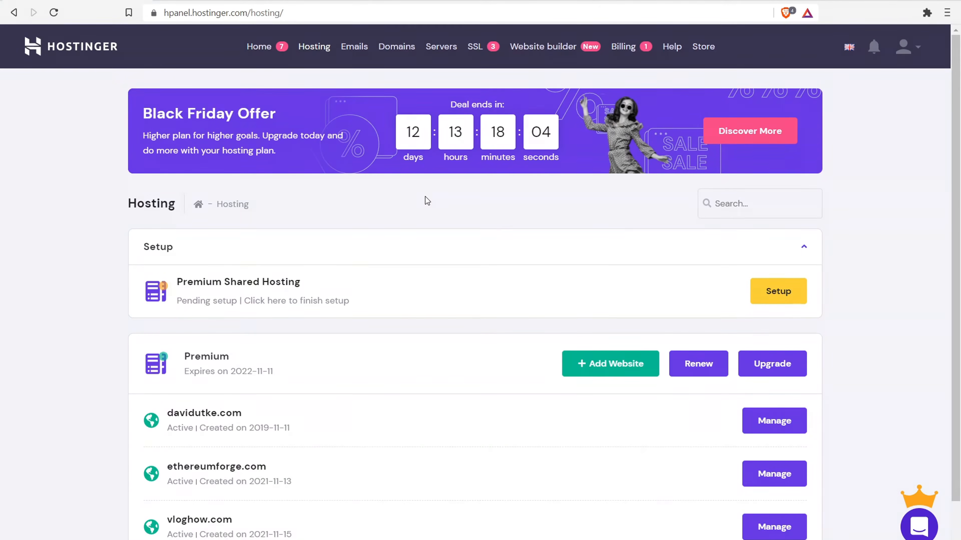
scroll(426, 200, "down", 1)
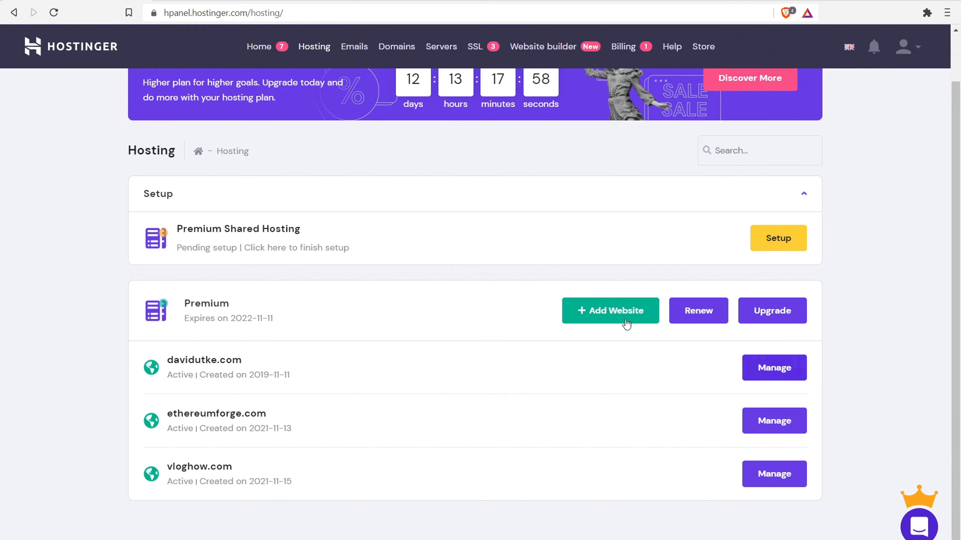
left_click(356, 47)
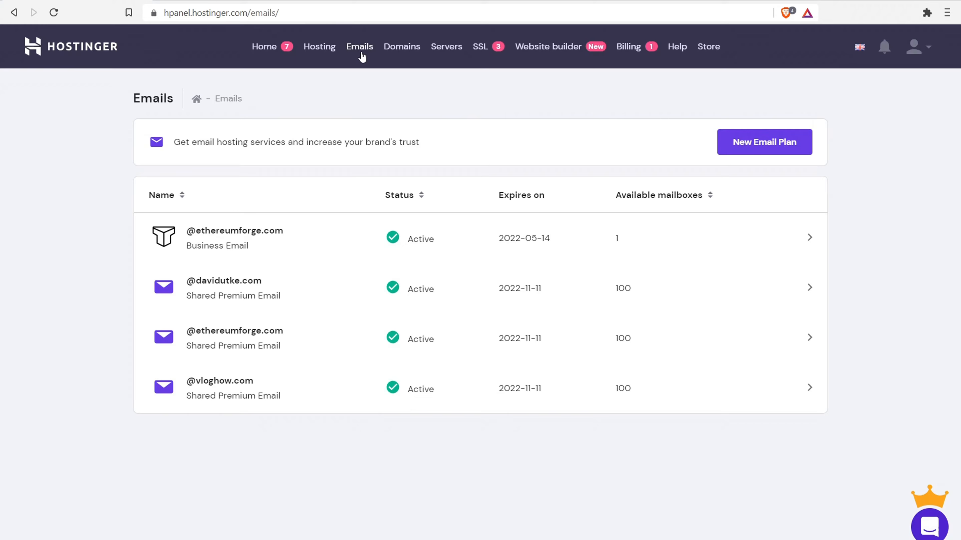
left_click(387, 51)
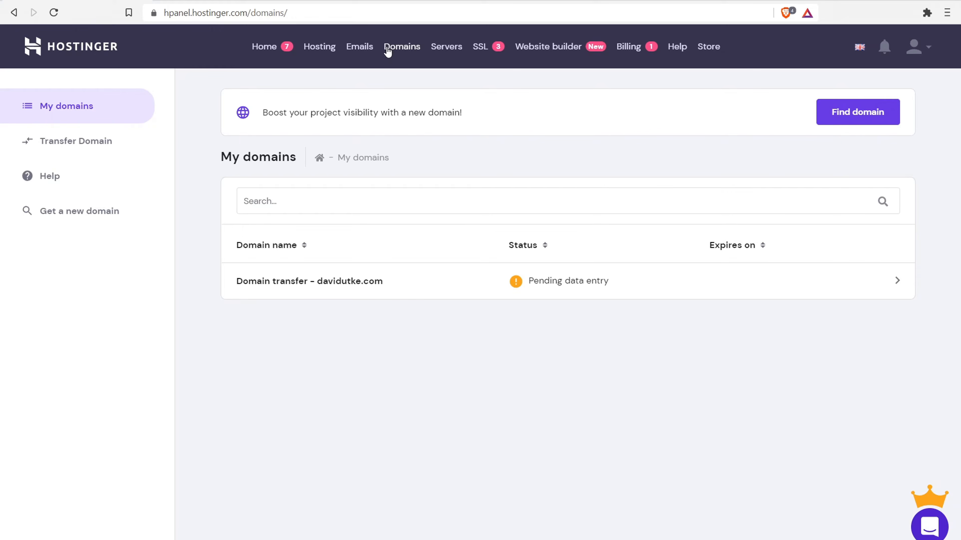
left_click(450, 47)
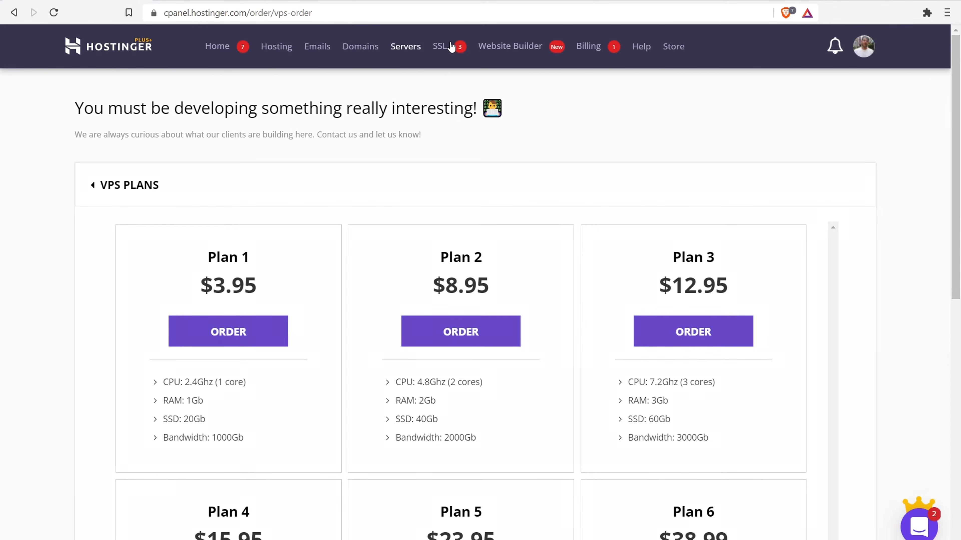
- Check the SSL certificates section and return to the Hosting overview
left_click(451, 47)
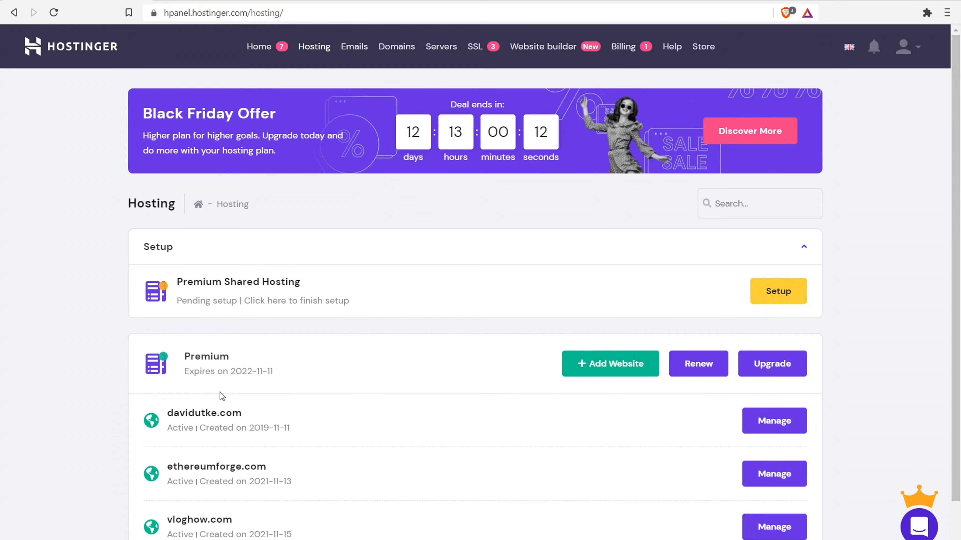
- Start Add Website and its Domain Name field, then switch to the My domains list
scroll(212, 439, "down", 1)
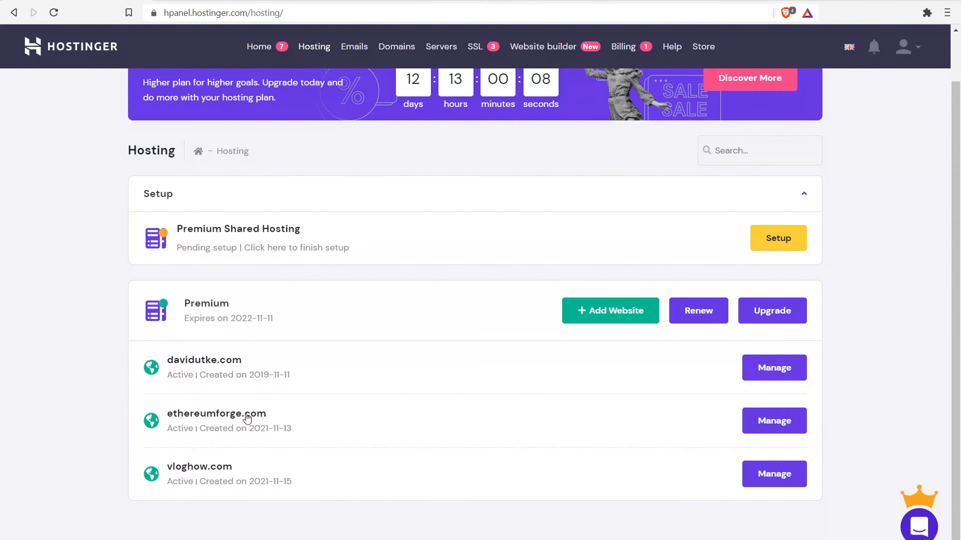
left_click(611, 326)
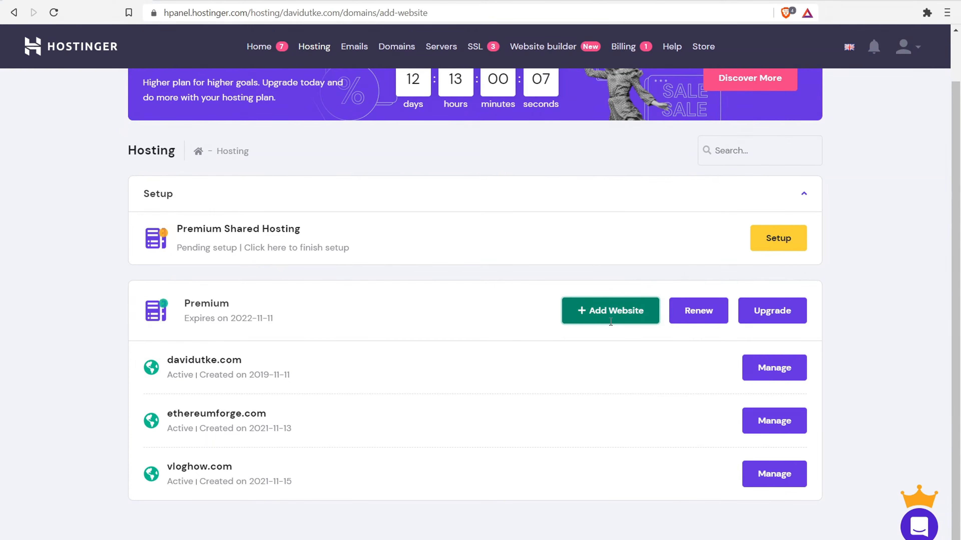
scroll(343, 406, "down", 5)
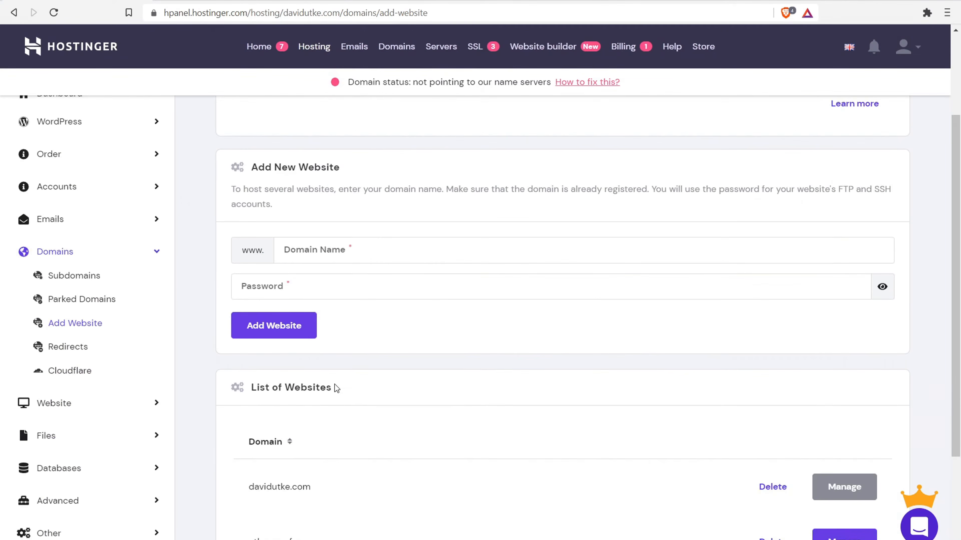
scroll(309, 227, "up", 2)
left_click(361, 246)
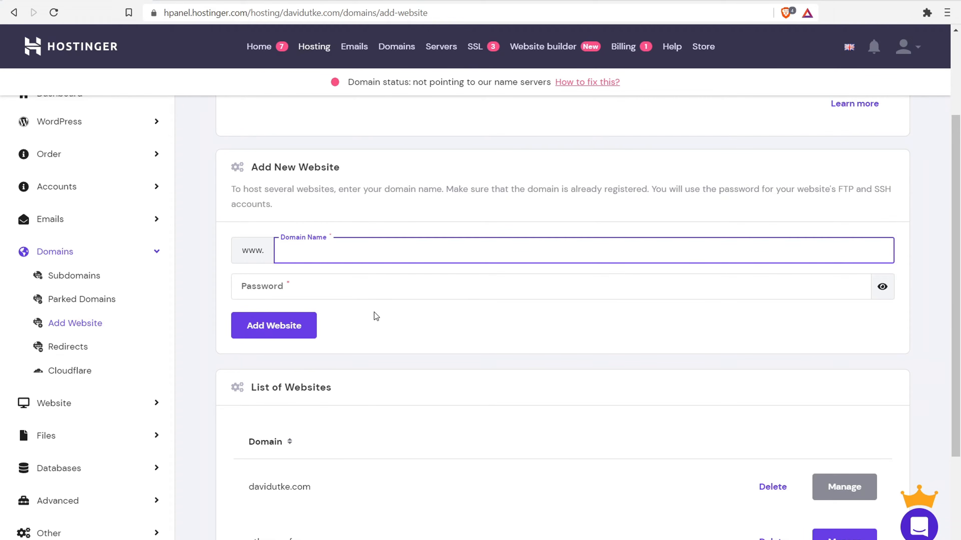
left_click(408, 51)
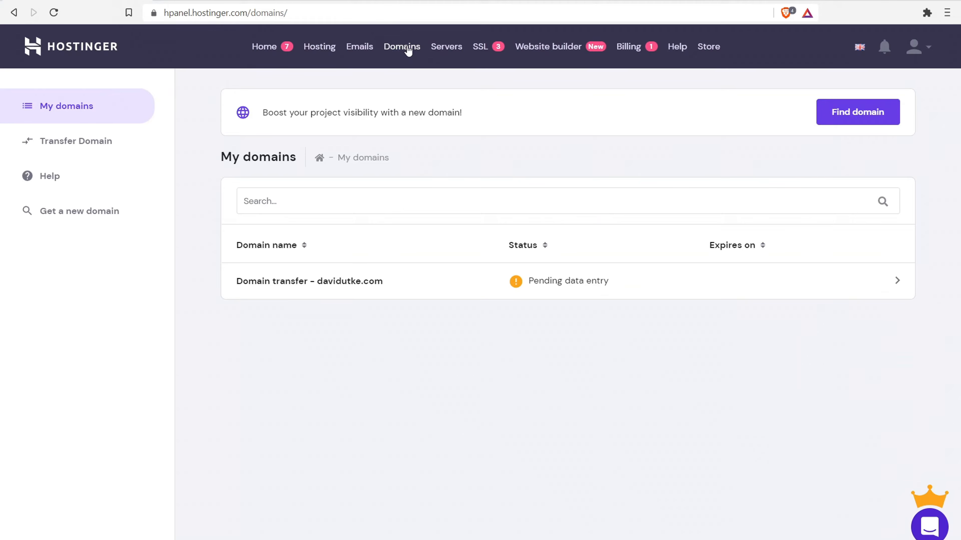
- Search for the domain mysuperamazingwebsite.com
left_click(867, 121)
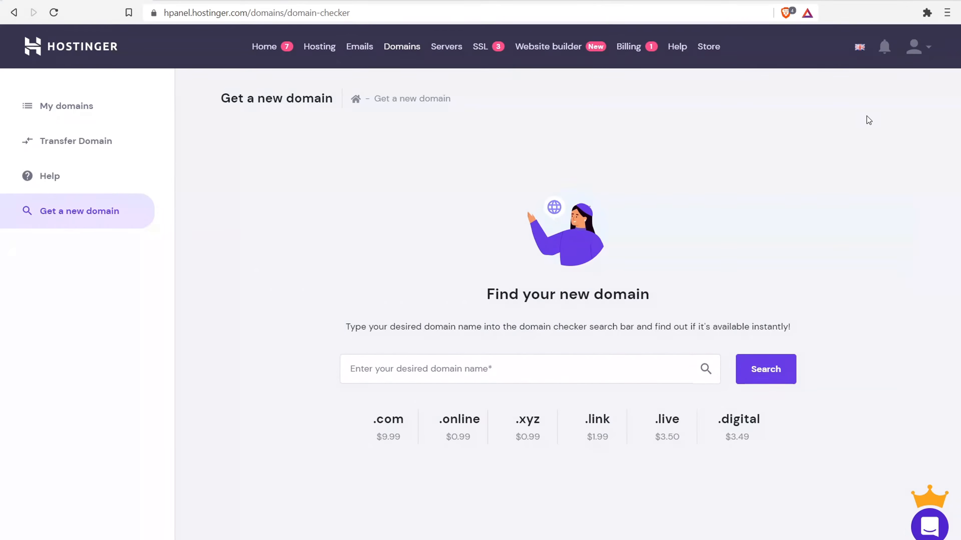
left_click(484, 363)
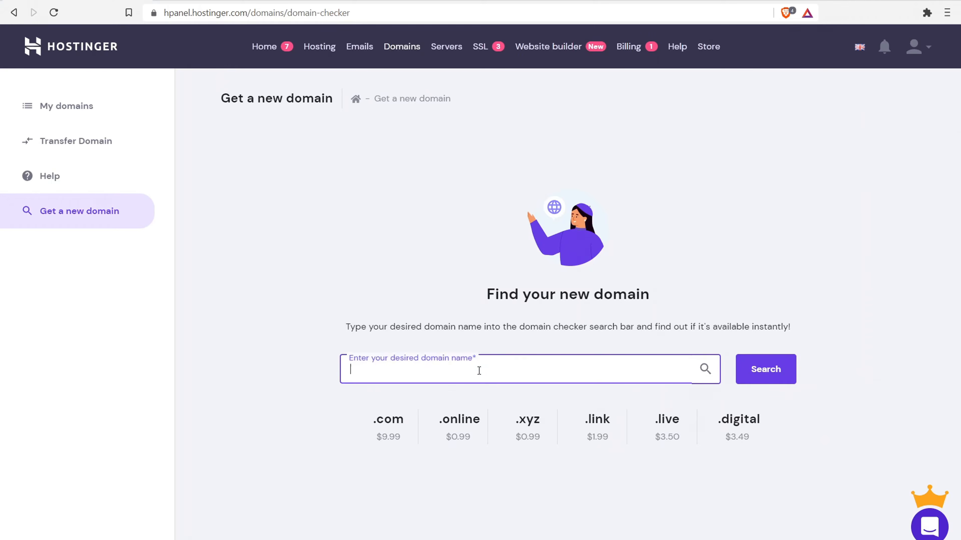
type("mysuper")
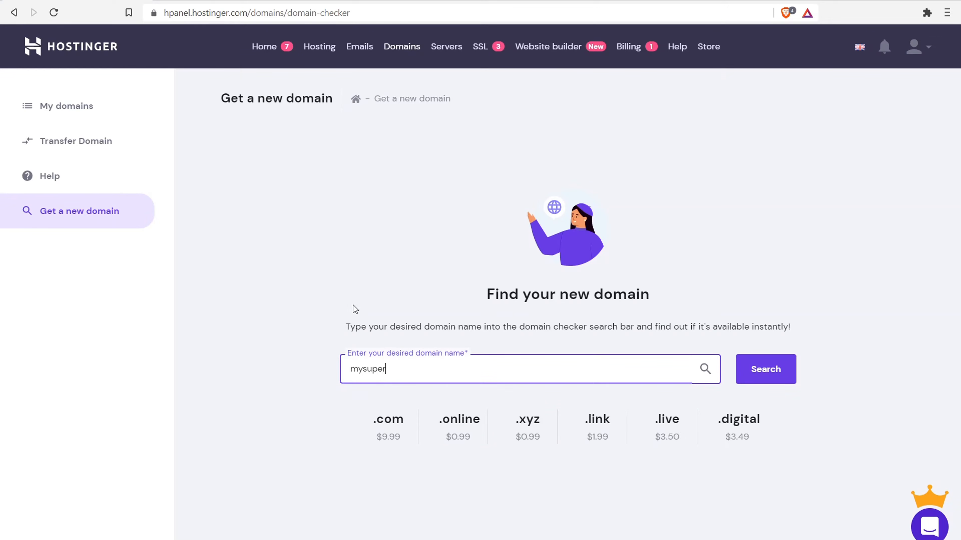
type("amazingwebsite.com")
left_click(783, 369)
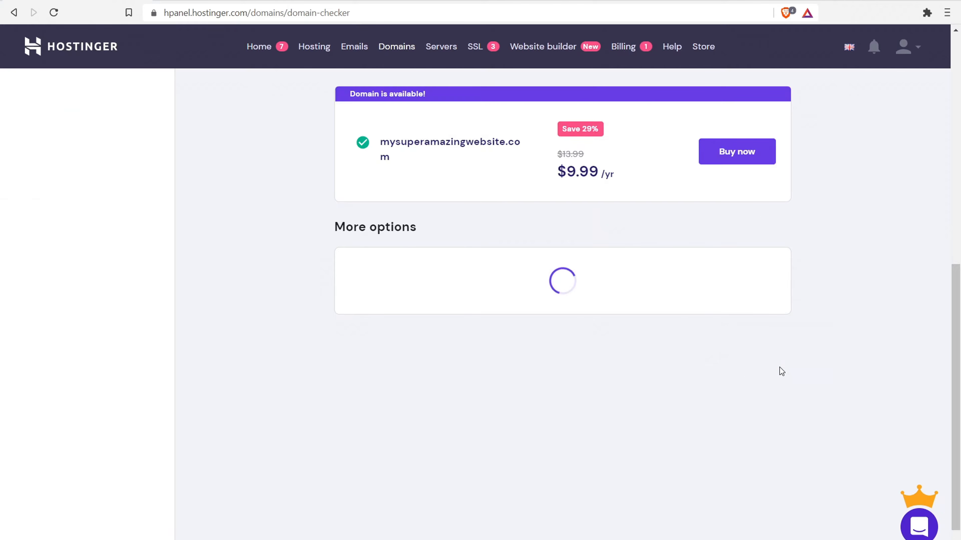
- Highlight its availability and $13.99 original price, then begin buying it
left_click_drag(366, 94, 426, 99)
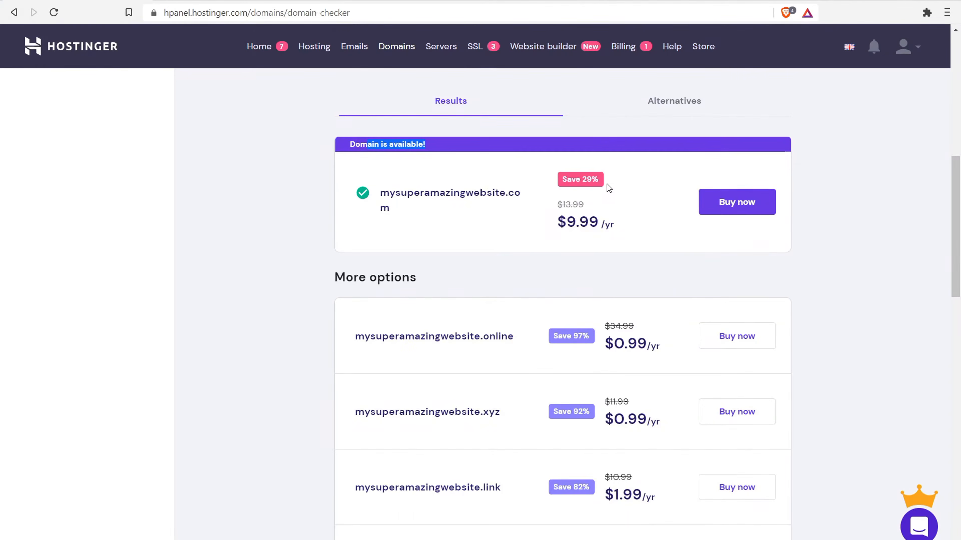
left_click_drag(563, 204, 584, 205)
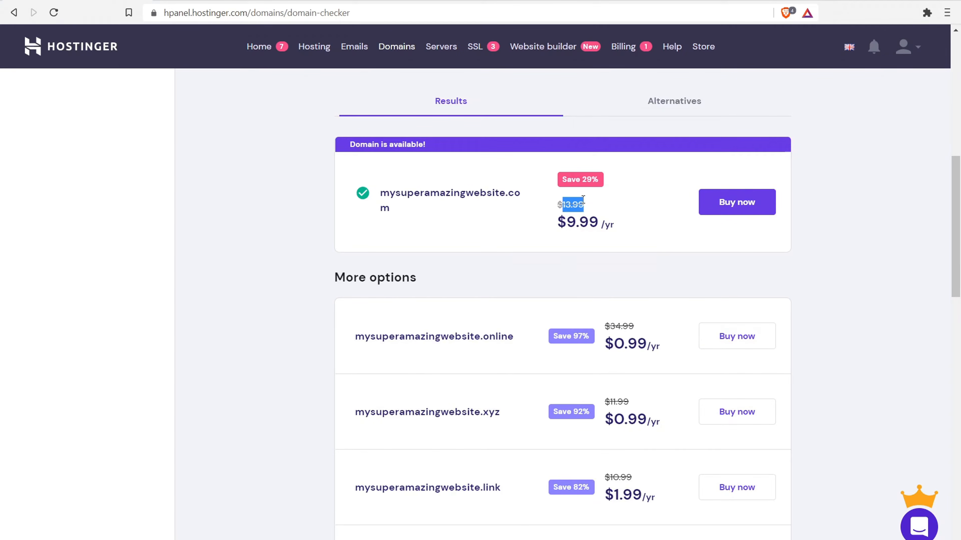
left_click(747, 205)
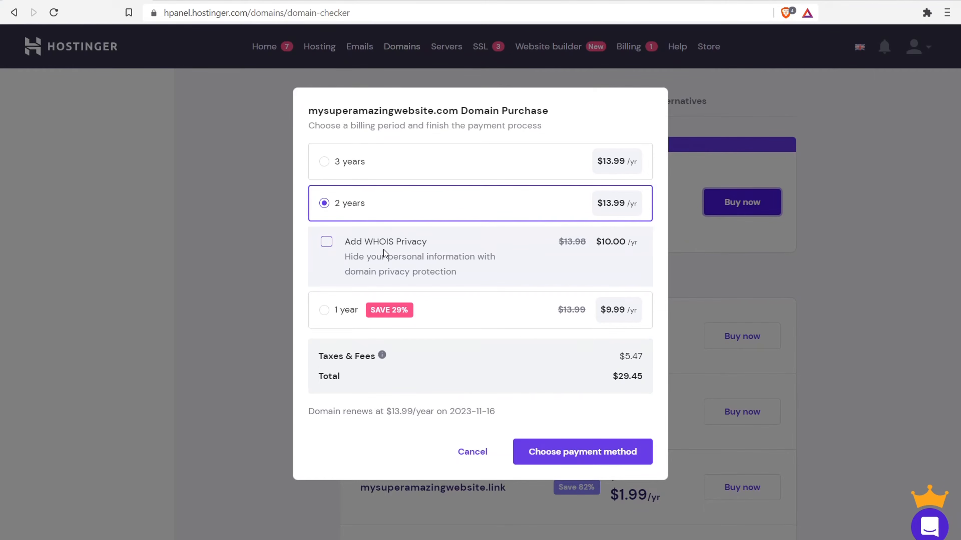
- Add WHOIS Privacy and a 3-year period, bringing the total to $64.75
left_click(330, 243)
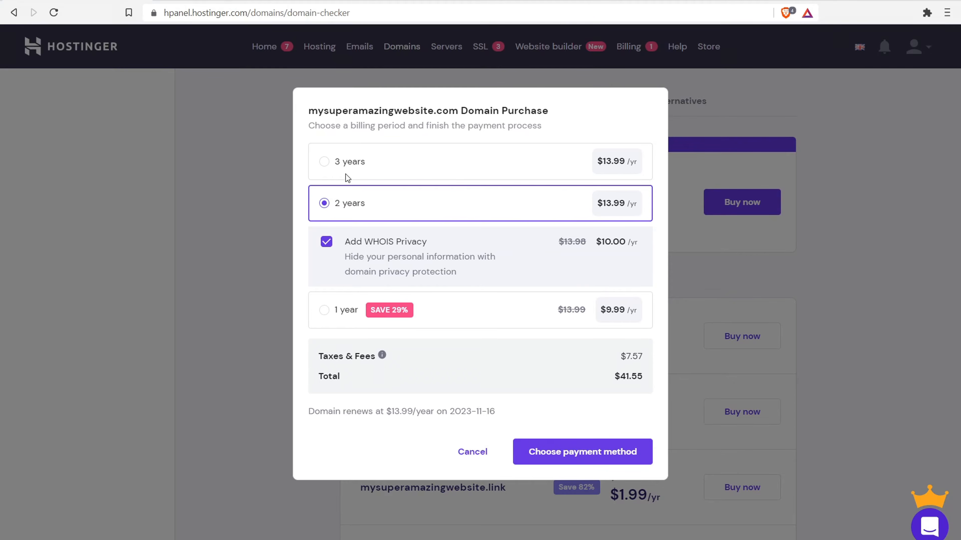
left_click(324, 162)
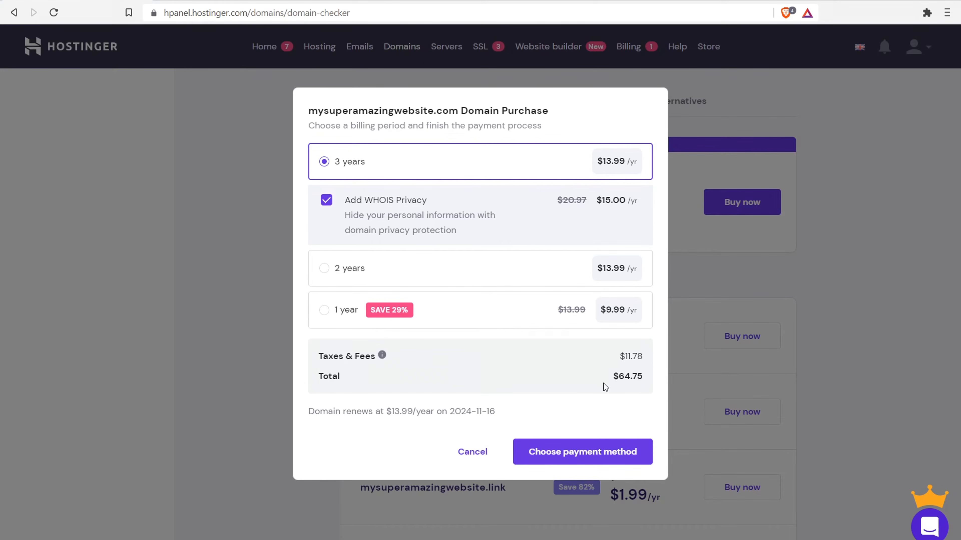
left_click_drag(614, 379, 660, 377)
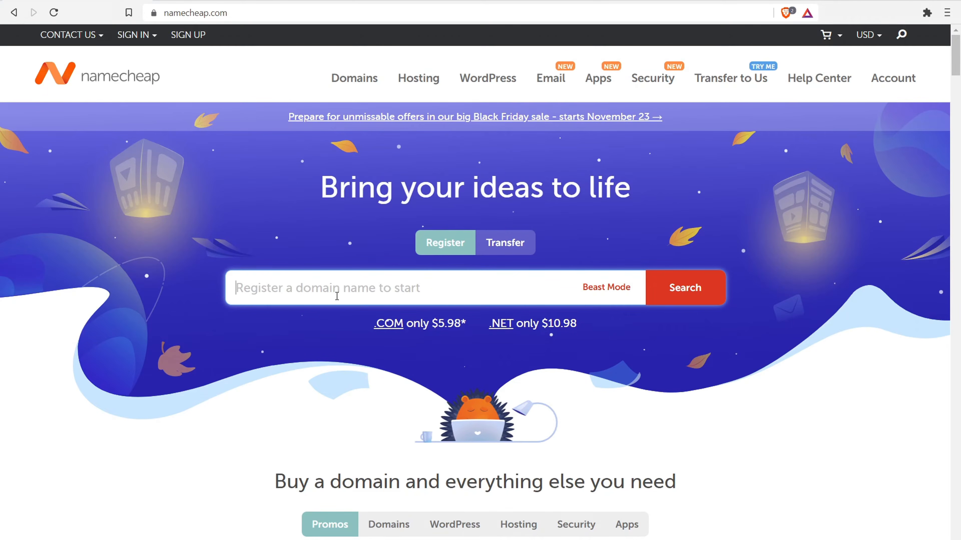
- View Namecheap's .COM promotion, then search for mysuperamazingblog.com
left_click_drag(469, 324, 367, 326)
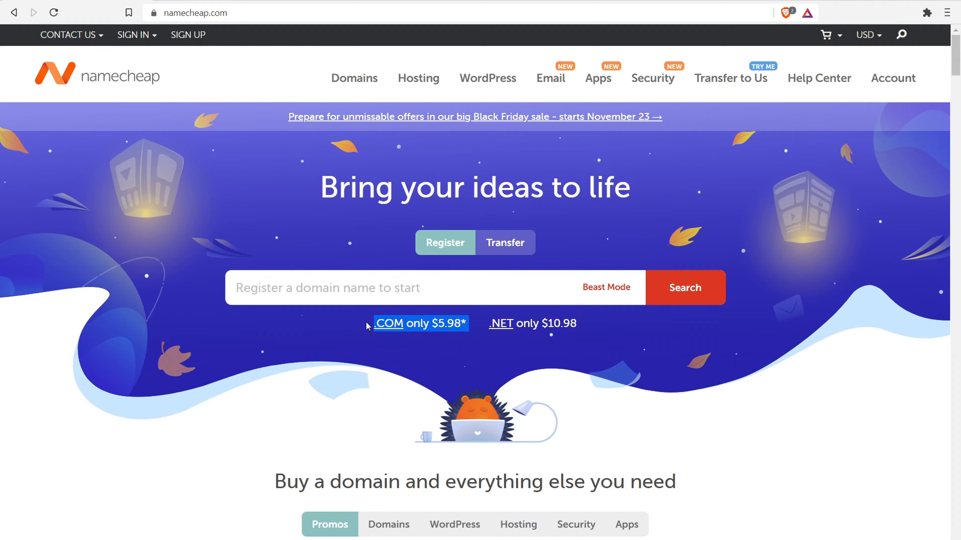
left_click(390, 324)
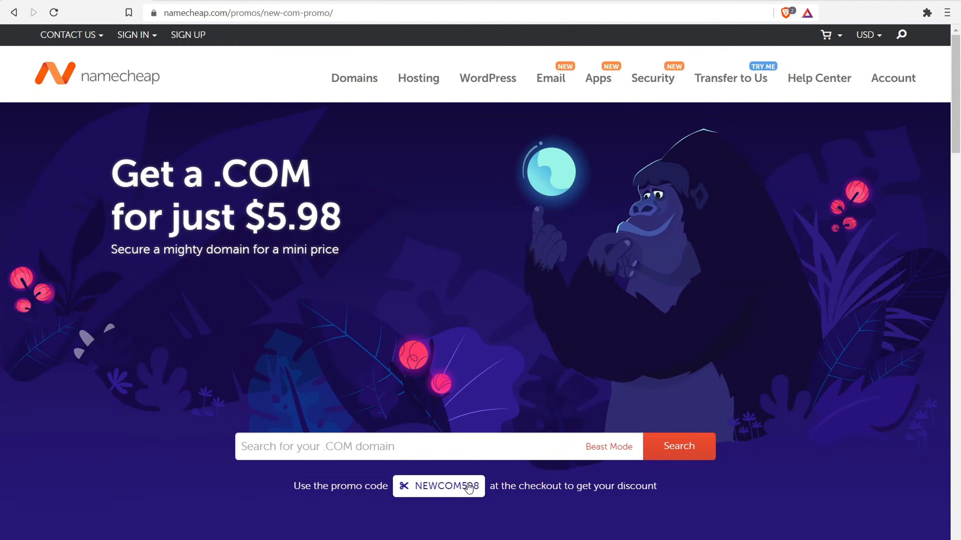
left_click(14, 13)
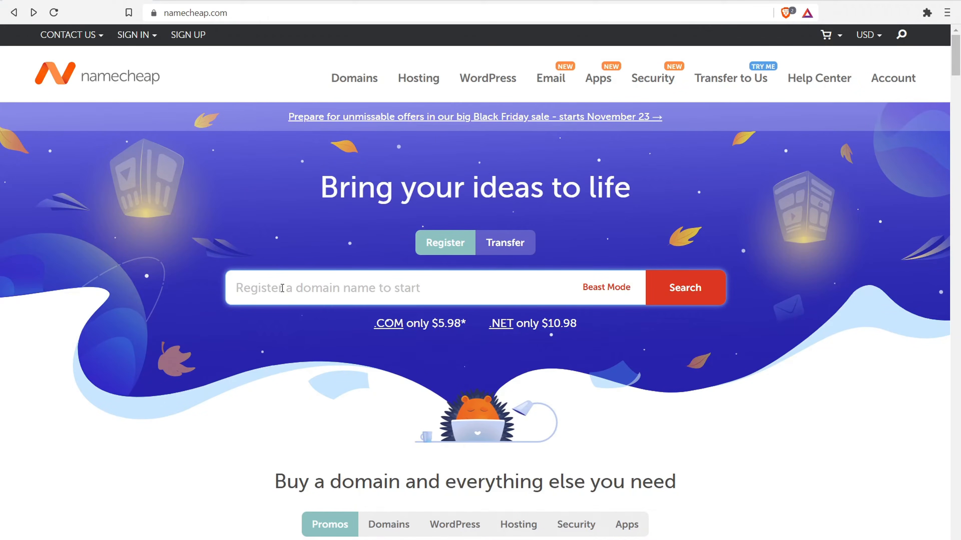
type("mysuperam")
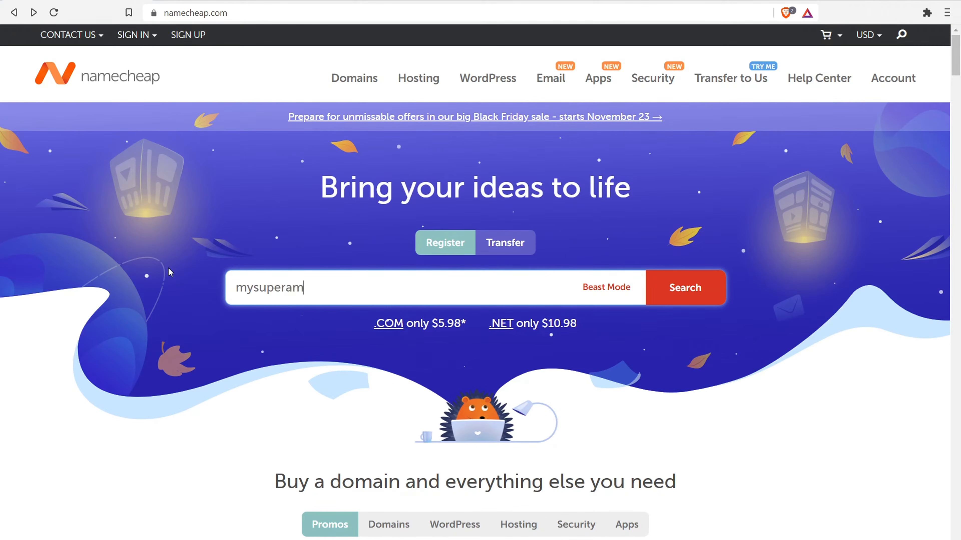
type("azingblog.com")
left_click(685, 288)
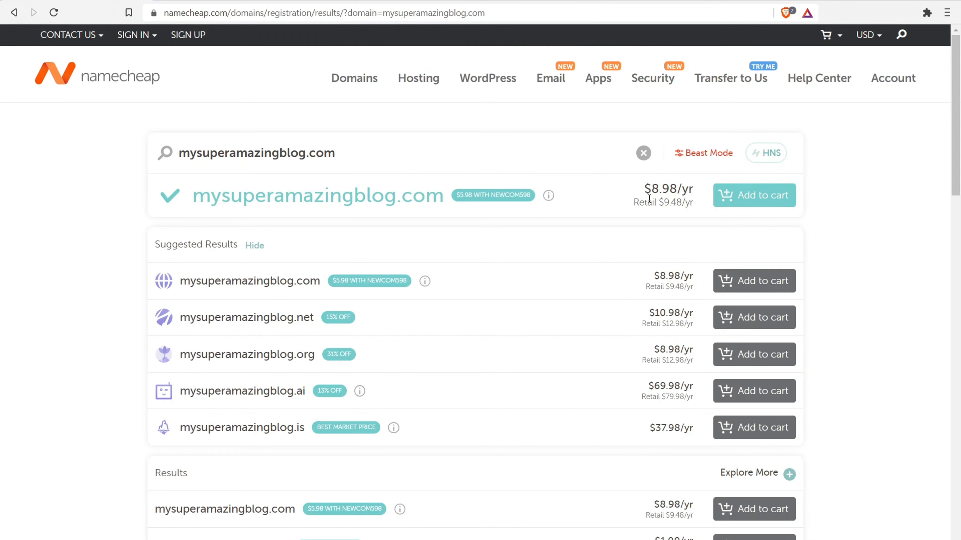
- Add mysuperamazingblog.com to the Namecheap cart and go to checkout
left_click(751, 195)
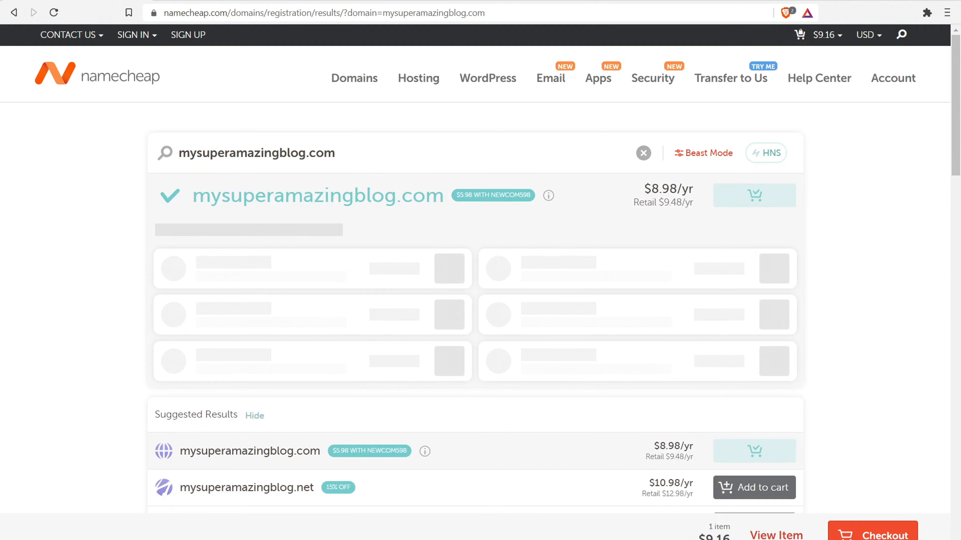
left_click(872, 536)
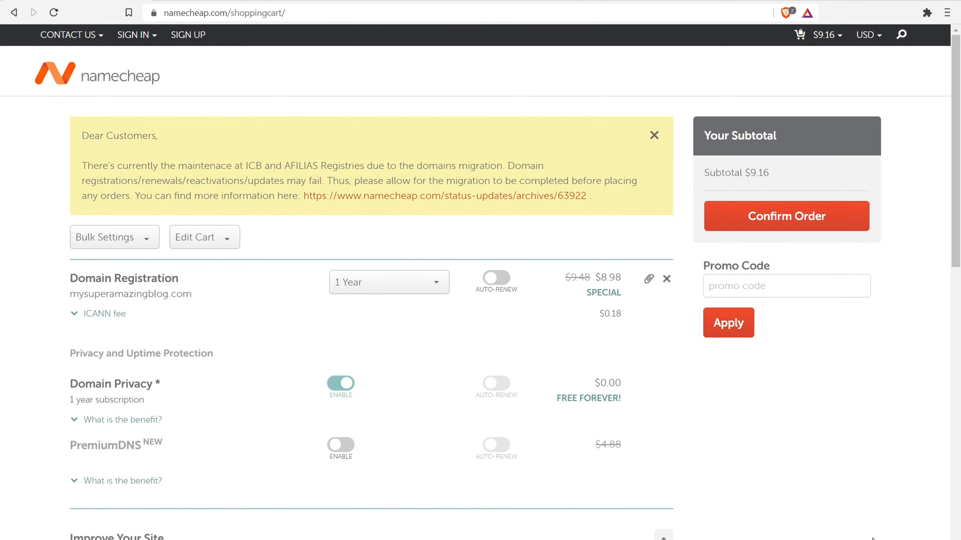
left_click(654, 135)
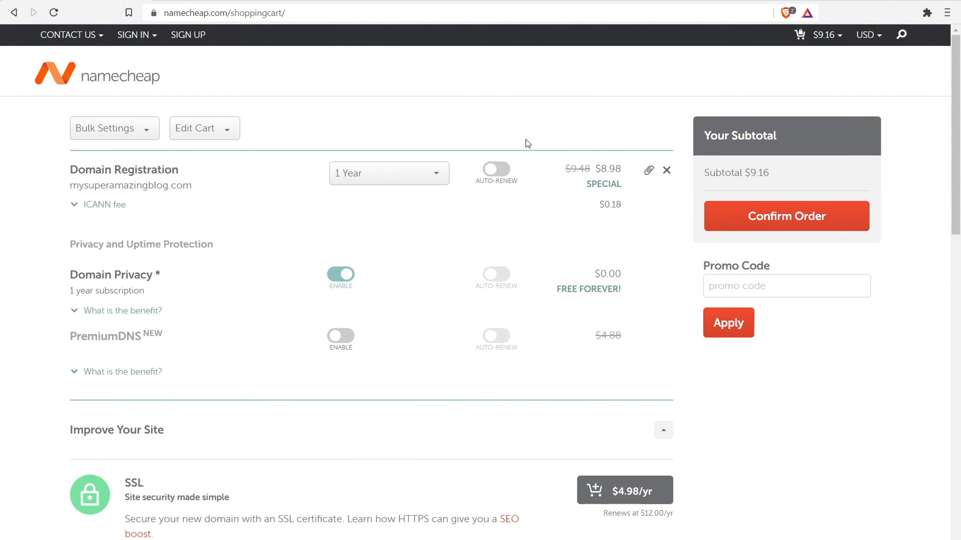
- Set the domain's registration period to 10 Years, priced at $88.80
left_click(398, 177)
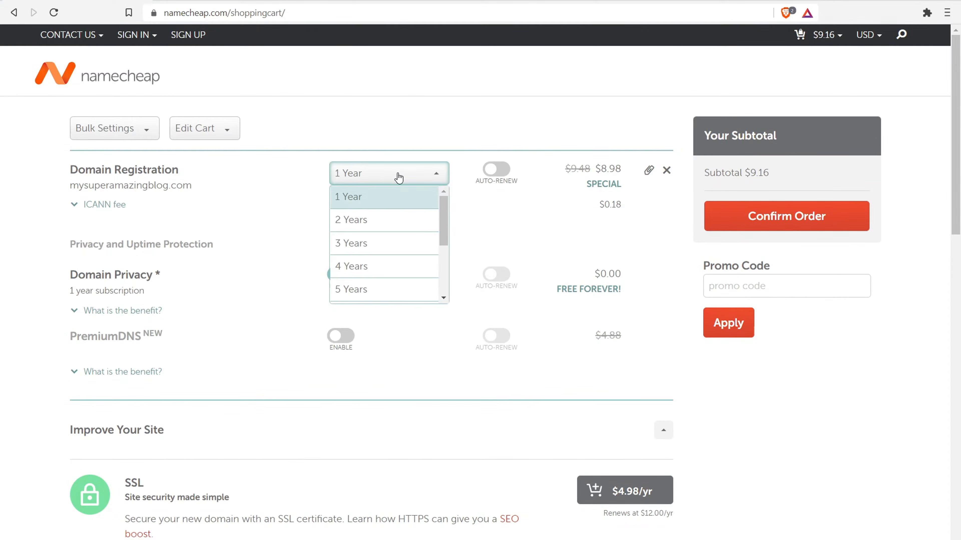
left_click(377, 243)
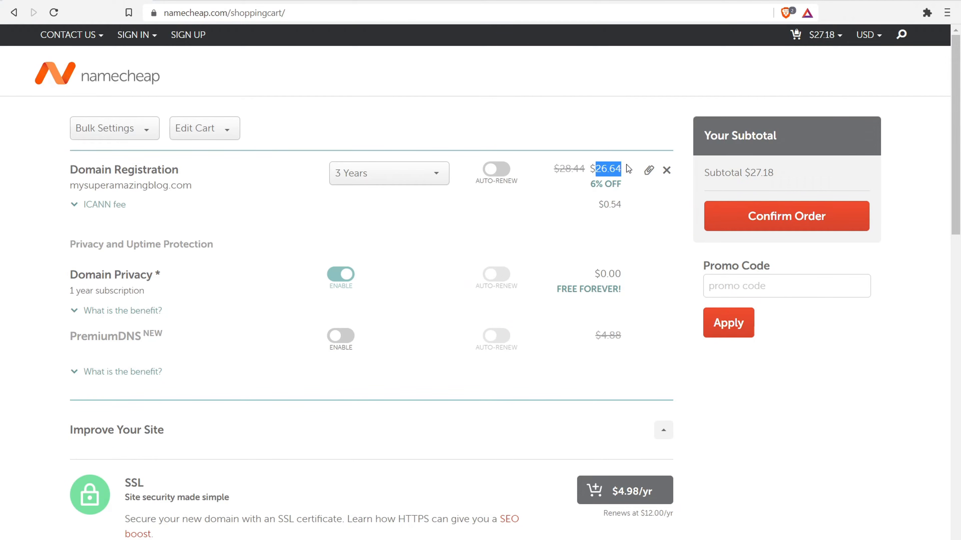
left_click(396, 175)
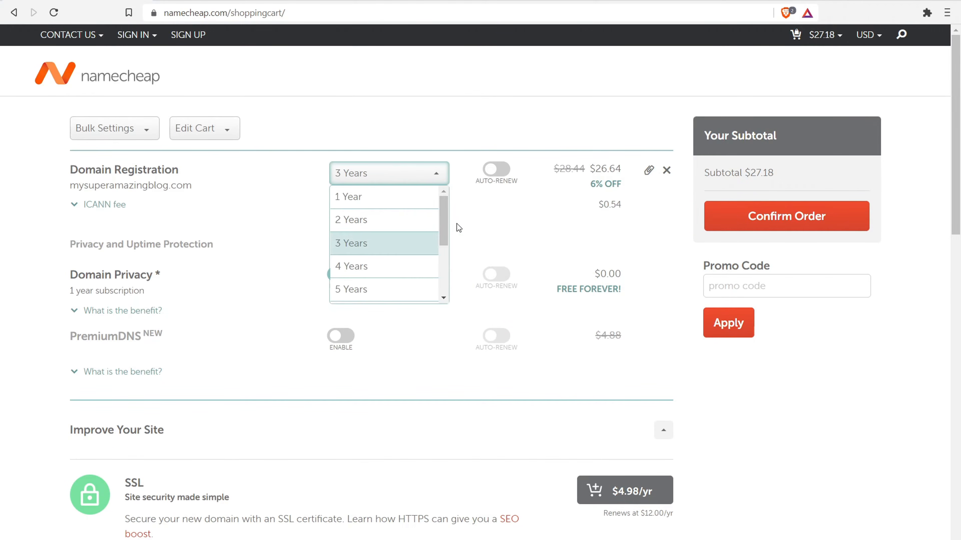
left_click_drag(442, 212, 457, 272)
left_click(394, 288)
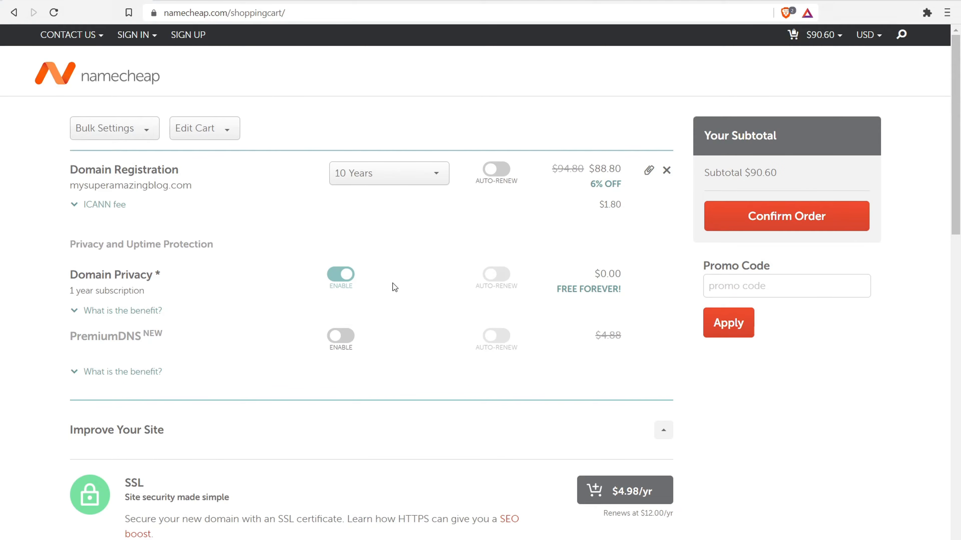
left_click_drag(621, 169, 594, 162)
- Paste and apply promo code NEWCOM598, then dismiss the login-required error
left_click(721, 285)
right_click(781, 286)
left_click(818, 382)
type("NEWCOM598")
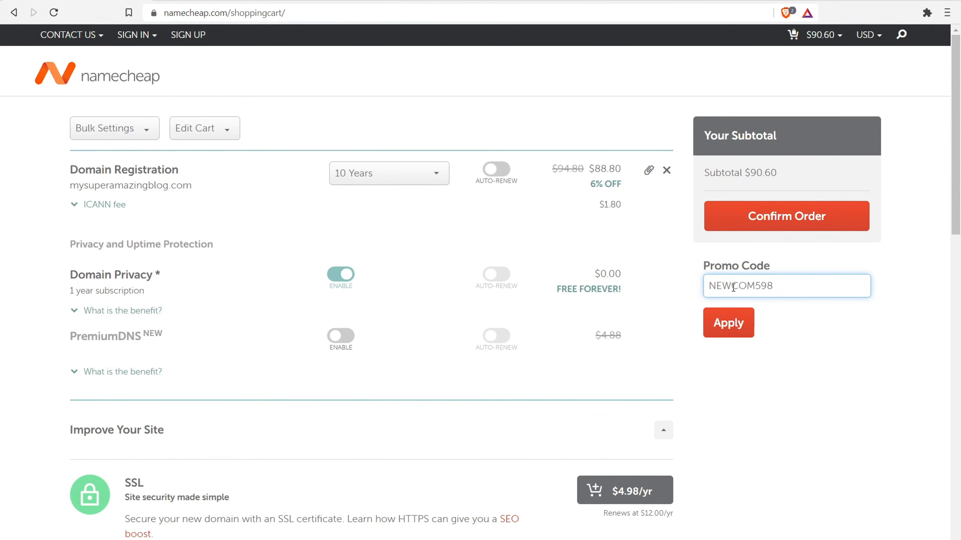
left_click(733, 322)
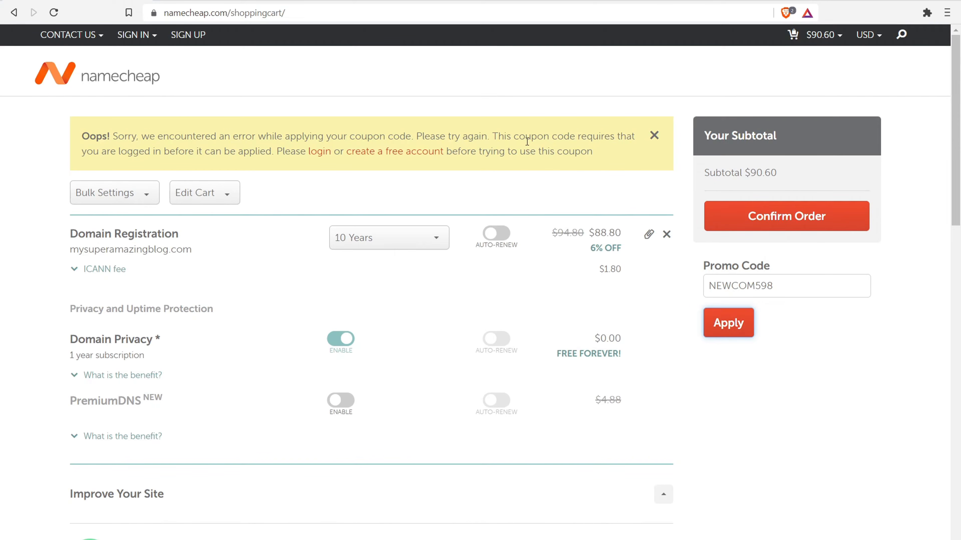
left_click(657, 136)
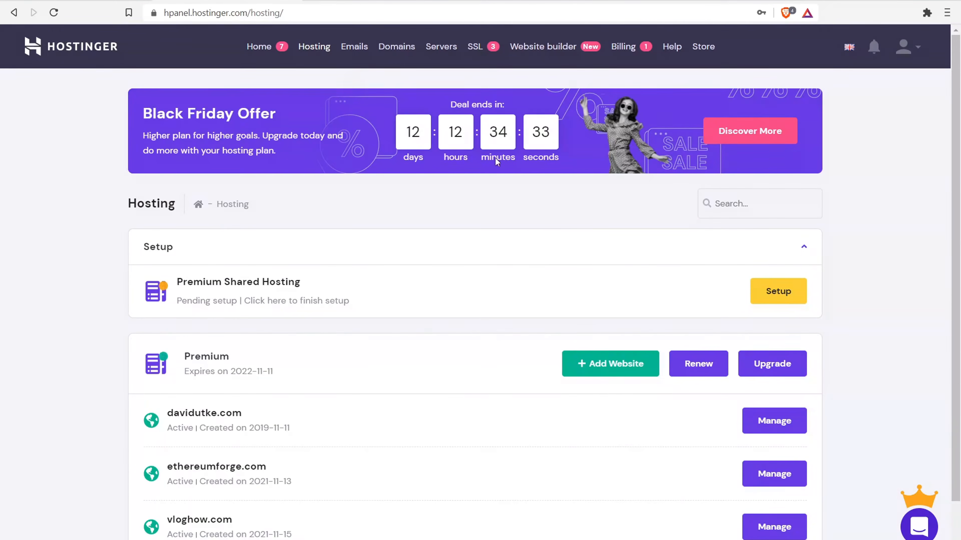
- Add vlogauthority.com as a new website on the Hostinger hosting plan
left_click(625, 365)
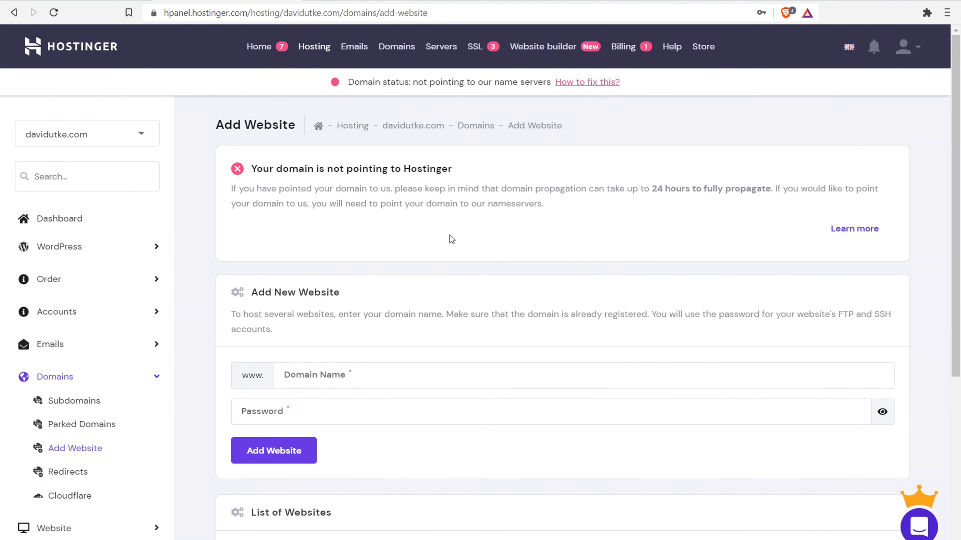
left_click_drag(341, 293, 256, 293)
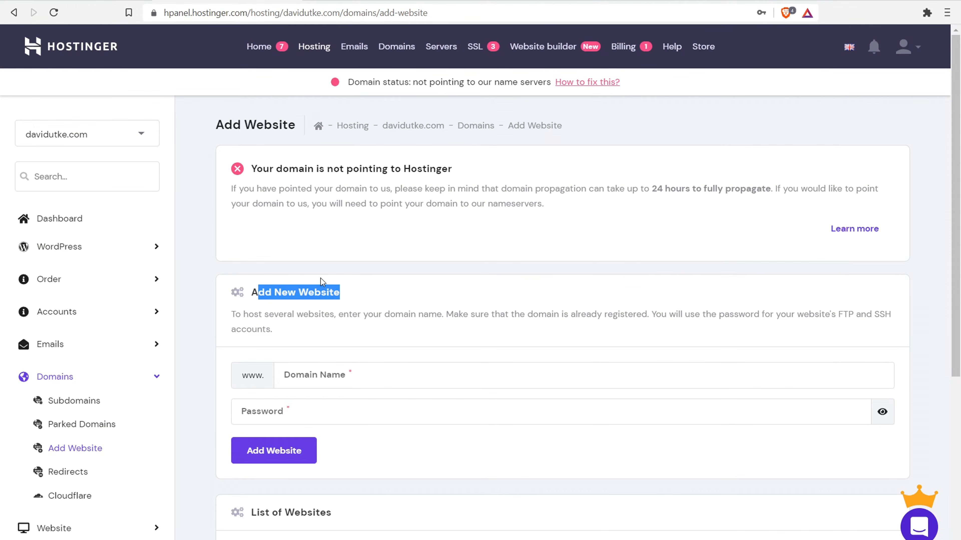
scroll(331, 265, "down", 2)
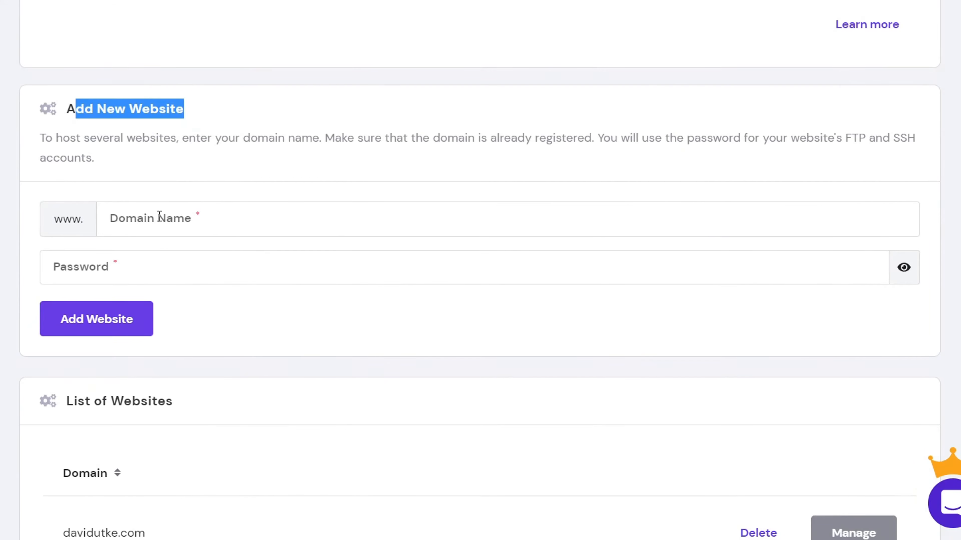
left_click(160, 216)
type("vlogauthority.com")
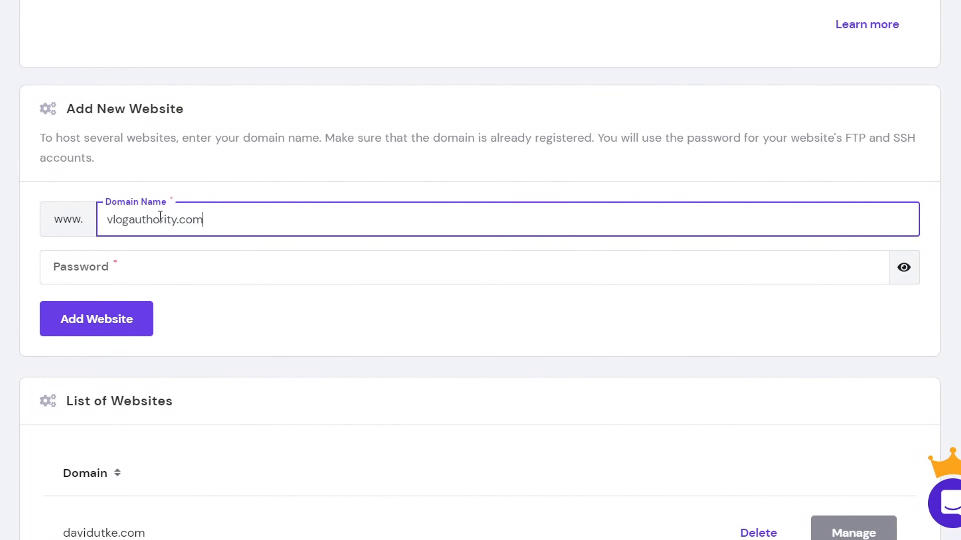
left_click(131, 261)
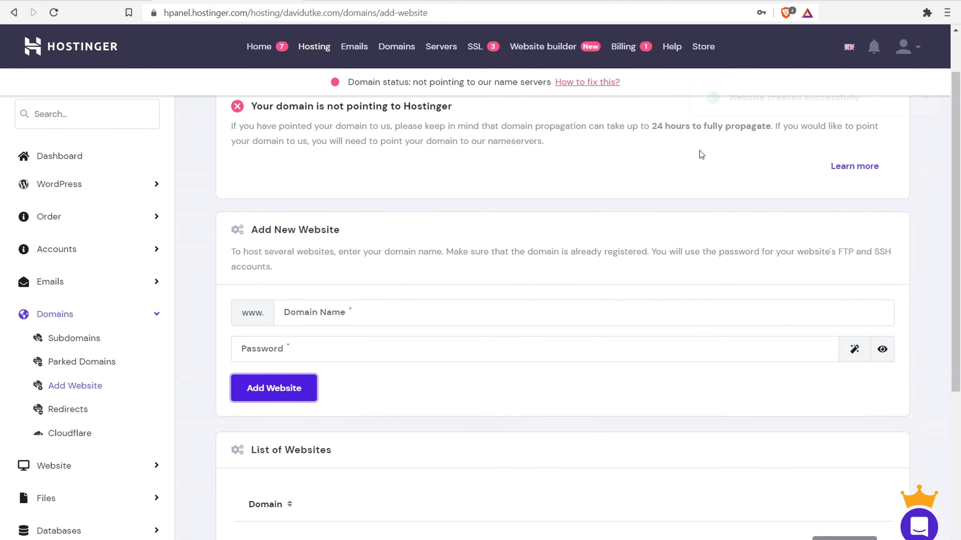
- Switch the panel to vlogauthority.com and note its domain status warning
scroll(955, 227, "up", 2)
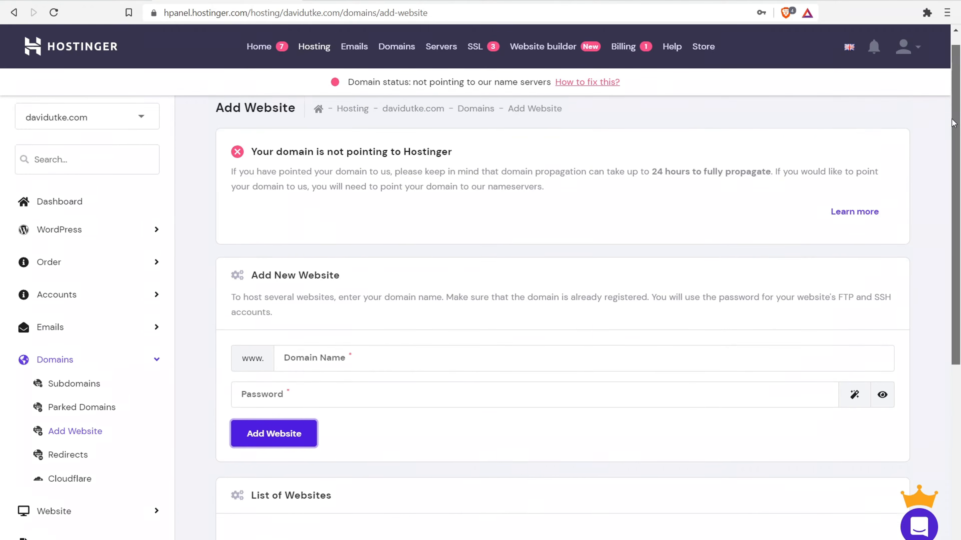
left_click(136, 135)
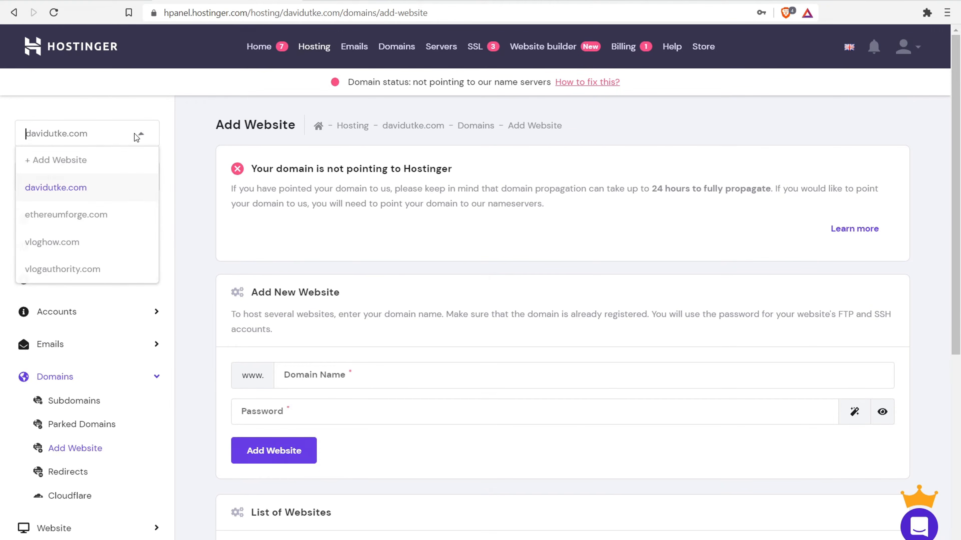
left_click(75, 269)
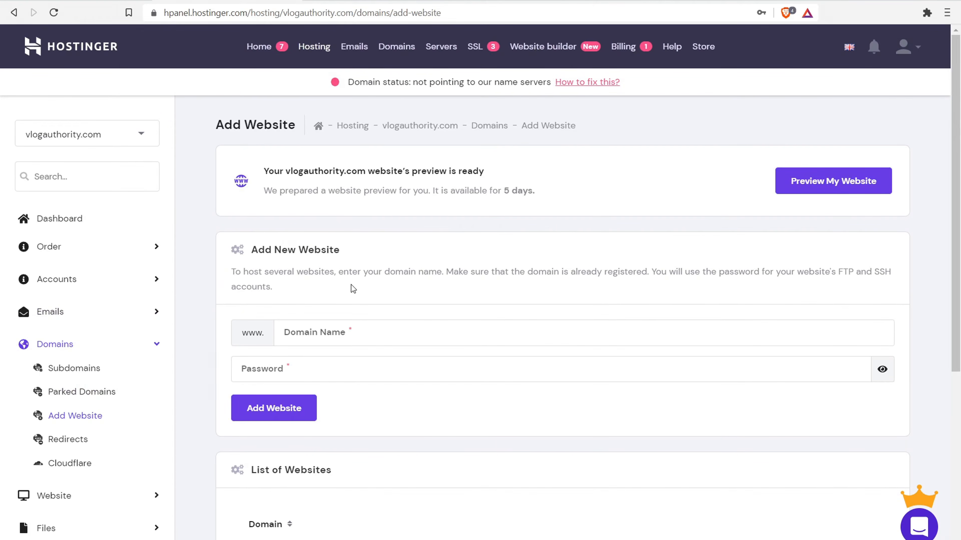
left_click_drag(366, 89, 404, 86)
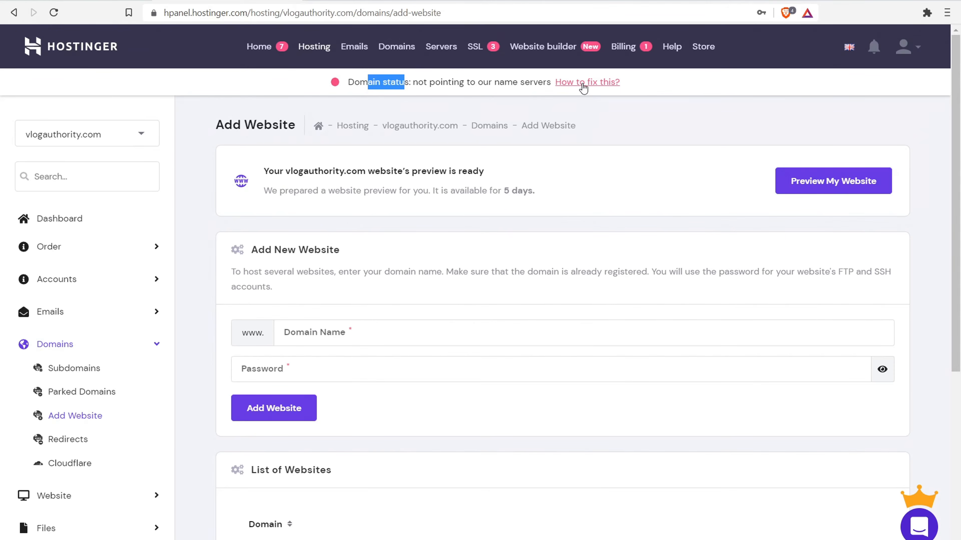
- Open the domain status fix guide to show the Hostinger nameservers for vlogauthority.com
left_click(583, 84)
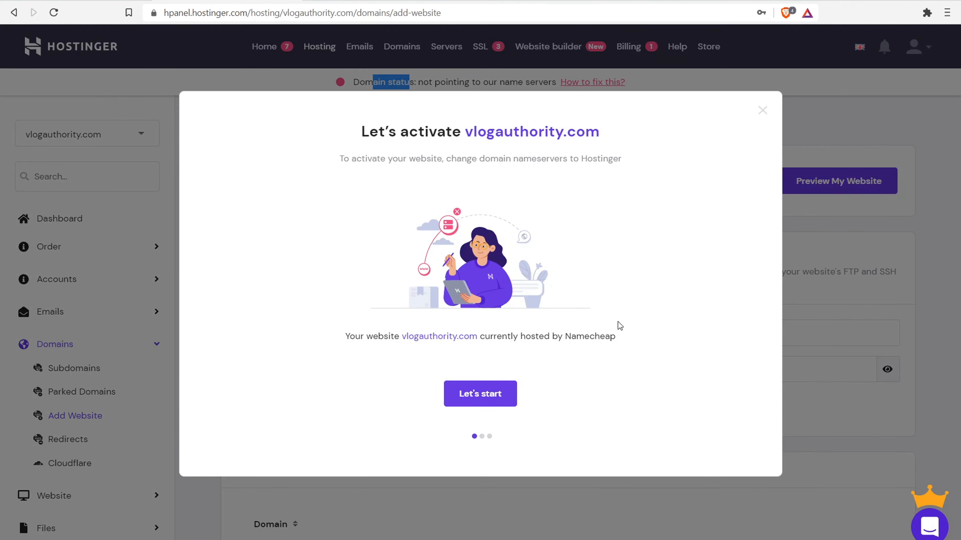
left_click(472, 394)
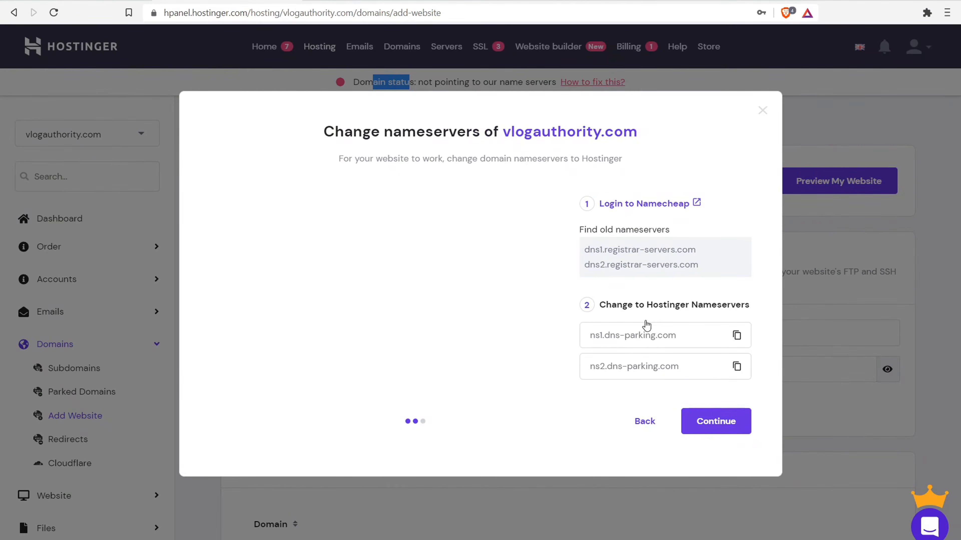
left_click_drag(612, 304, 740, 298)
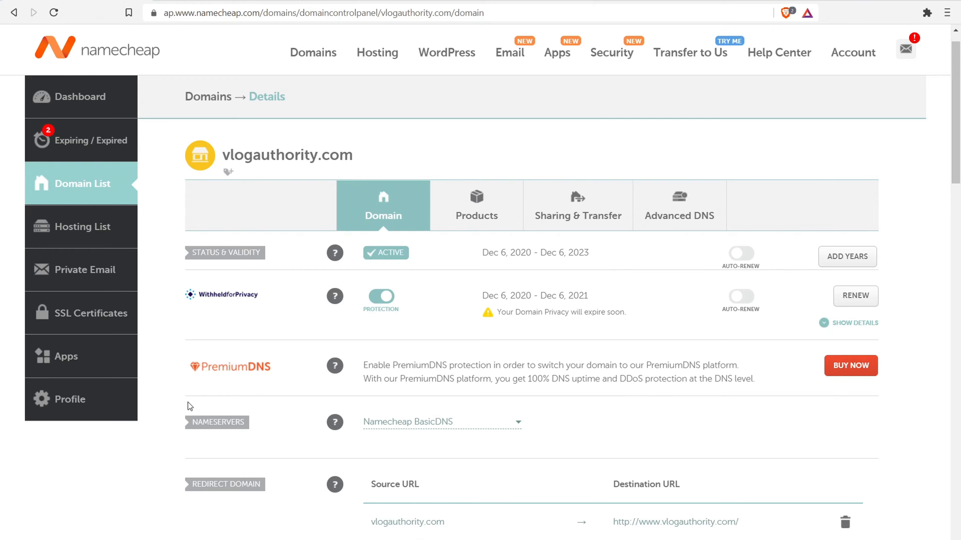
- Switch vlogauthority.com's nameservers in Namecheap to Custom DNS
left_click_drag(191, 422, 248, 421)
left_click_drag(959, 122, 959, 158)
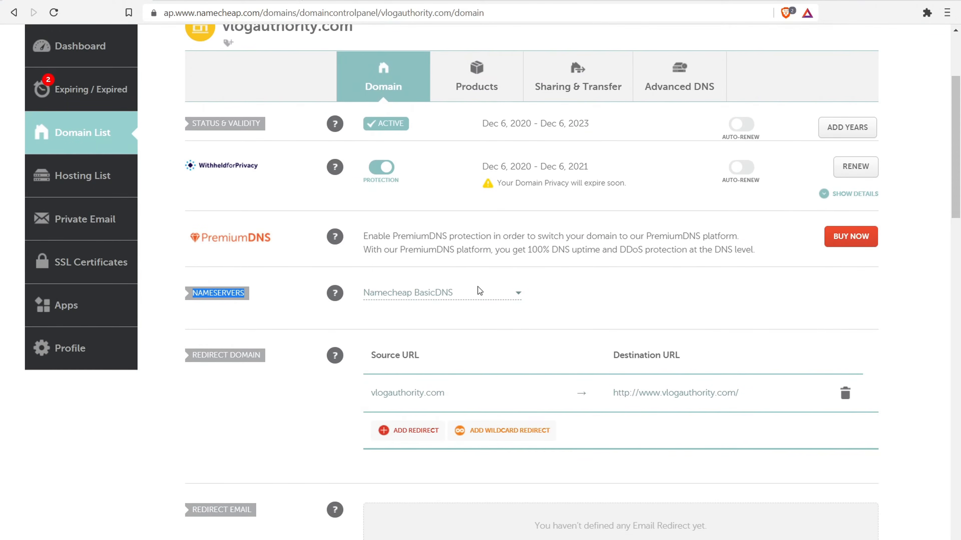
left_click(510, 294)
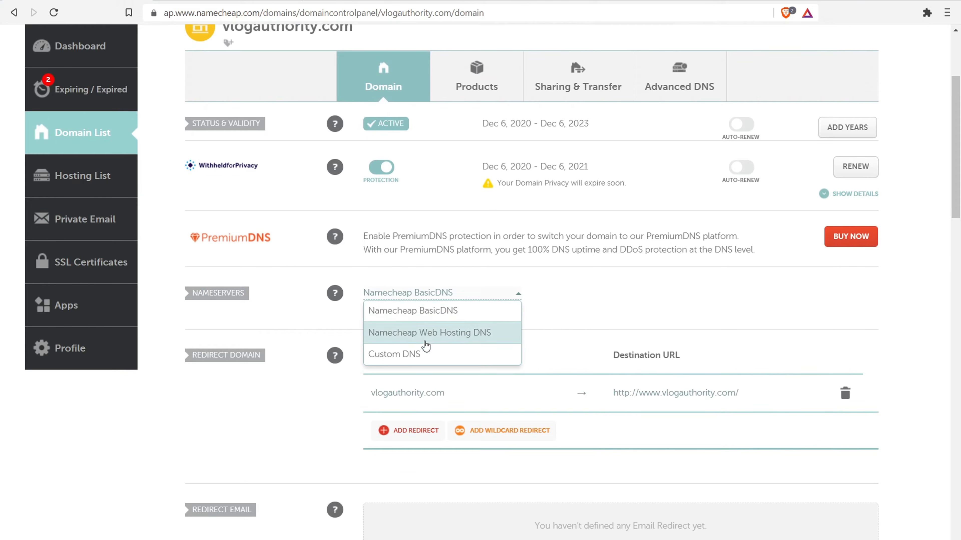
left_click(425, 355)
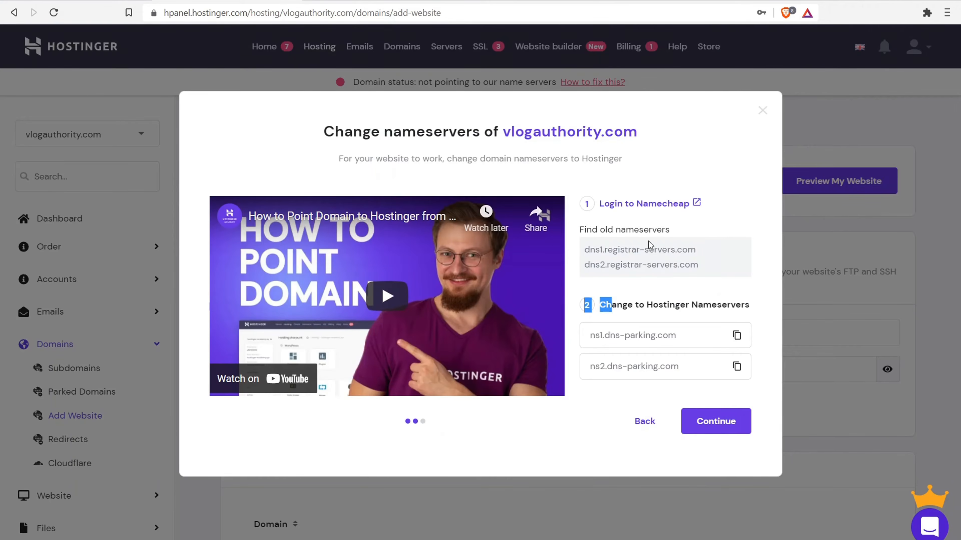
- Enter ns1.dns-parking.com and ns2.dns-parking.com as the nameservers and save
left_click(736, 337)
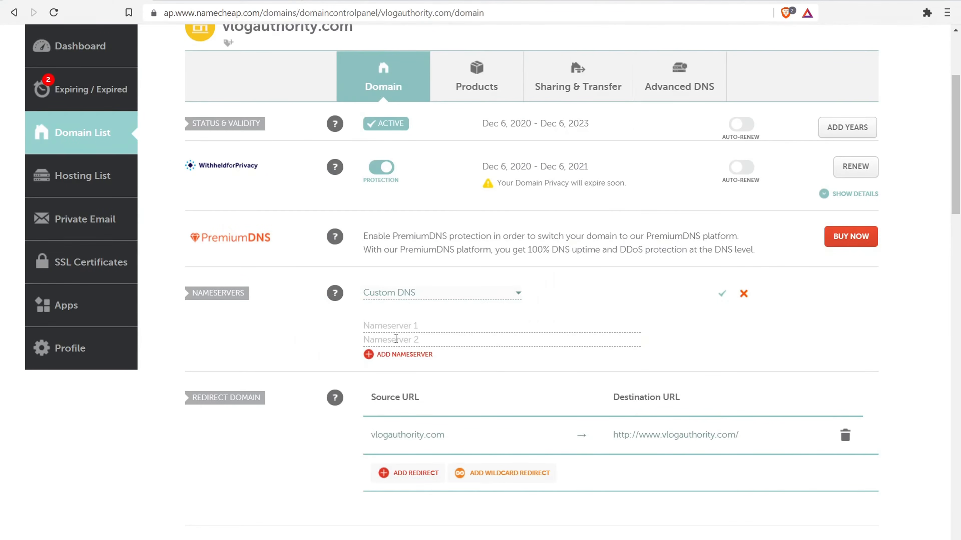
left_click(390, 326)
right_click(390, 326)
left_click(419, 418)
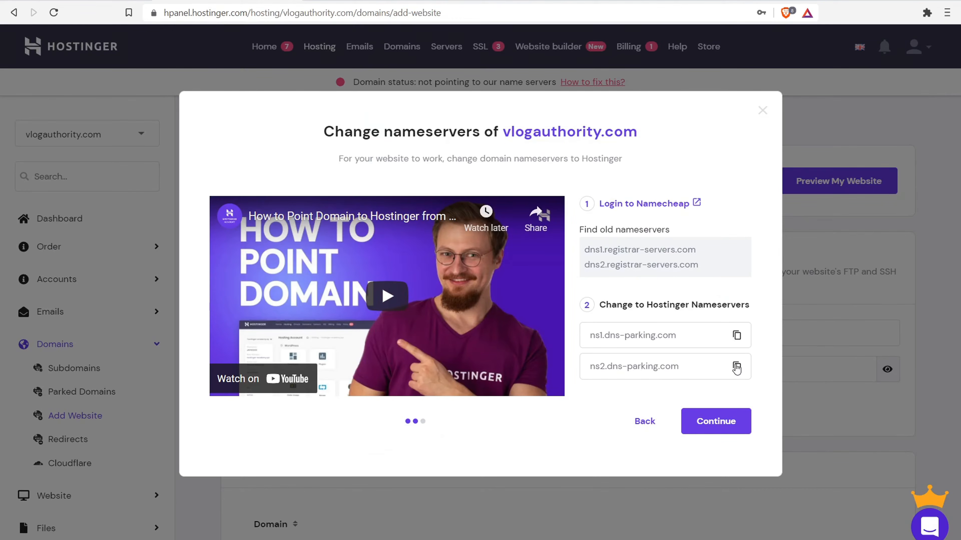
left_click(737, 367)
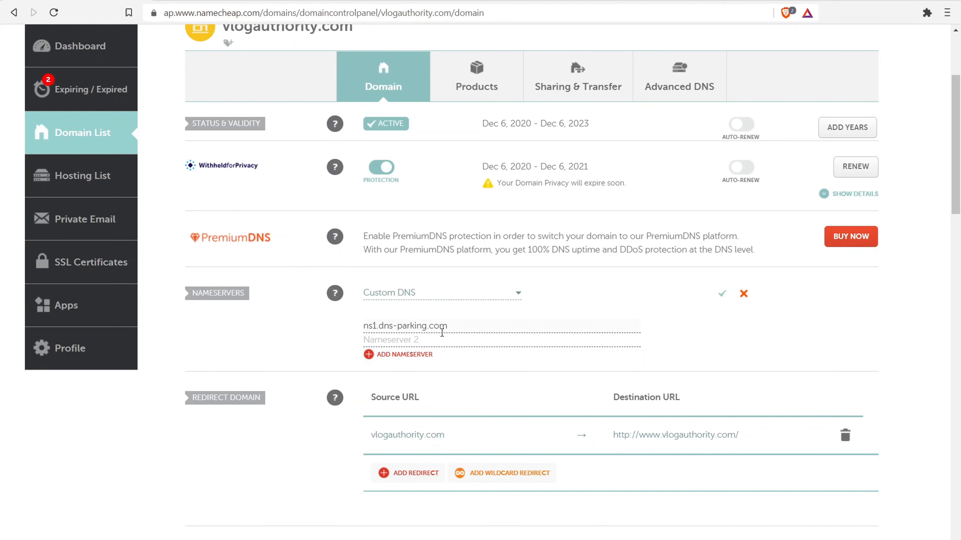
left_click(447, 339)
right_click(449, 340)
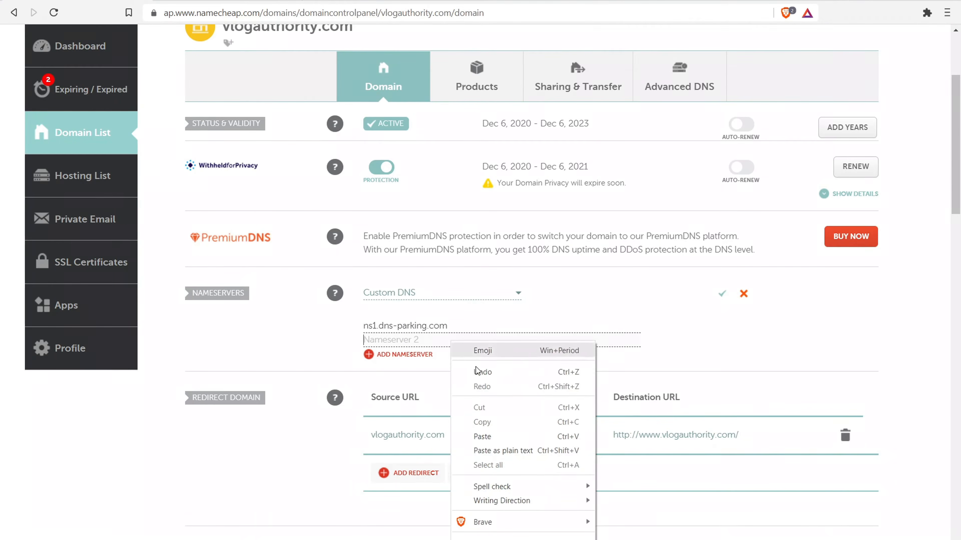
left_click(496, 437)
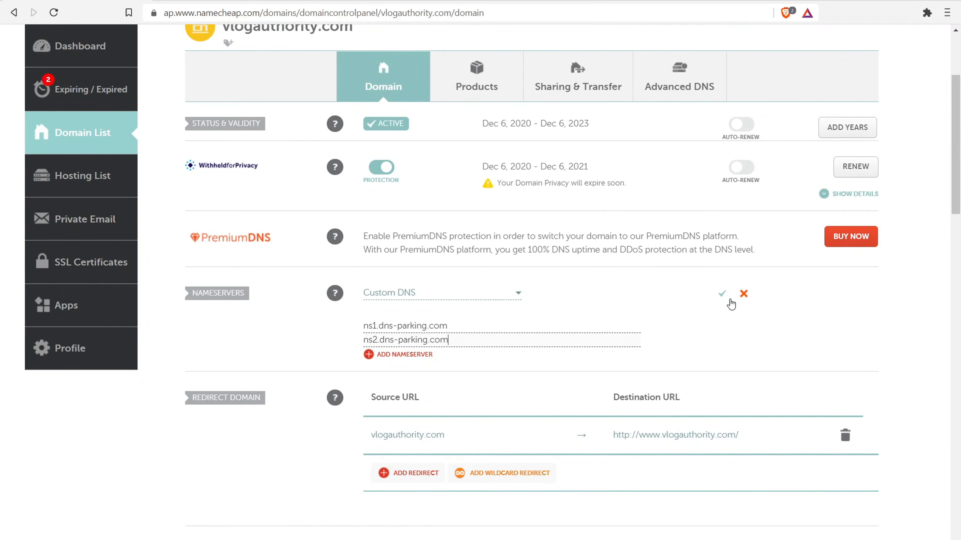
left_click(722, 296)
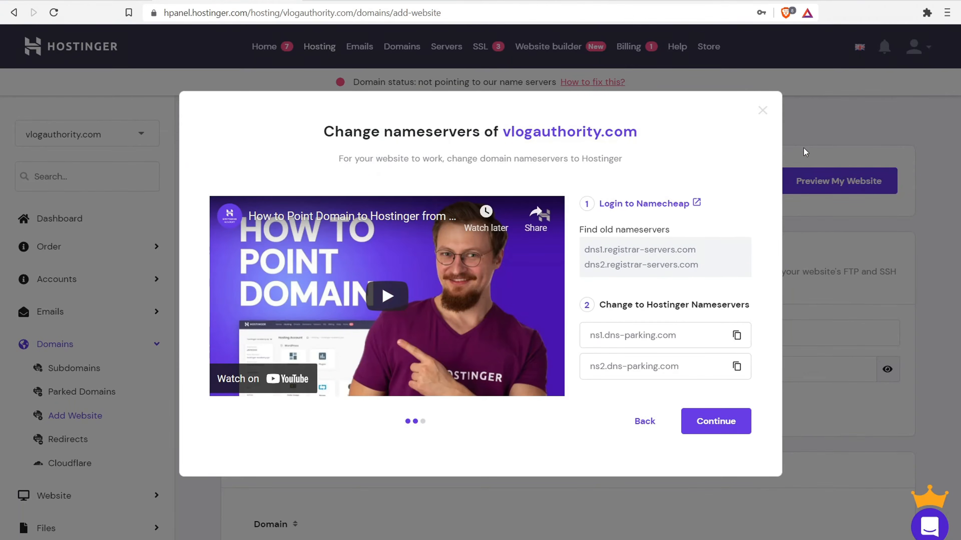
- Close Hostinger's Change nameservers guide
left_click(761, 112)
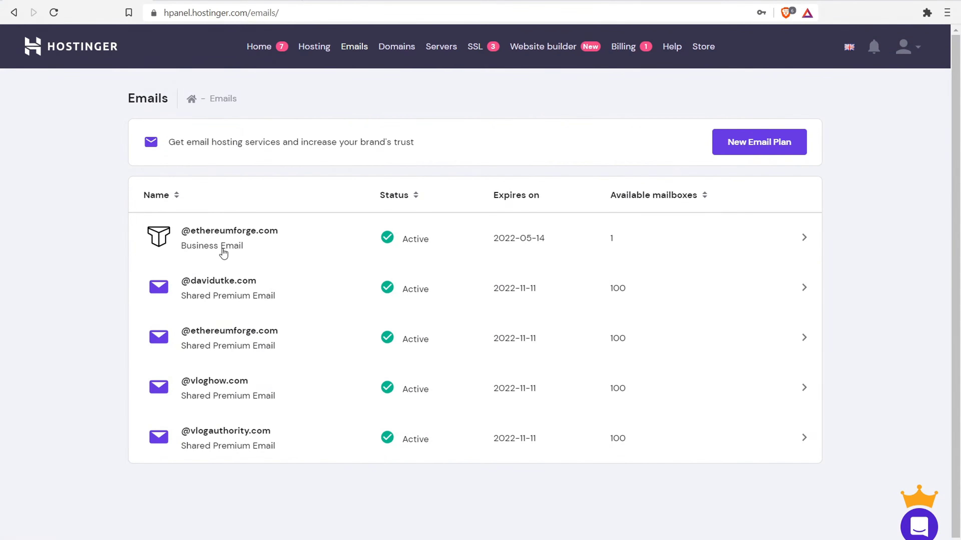
- Check ethereumforge.com's Business Email, then open the vlogauthority.com email accounts
left_click(242, 246)
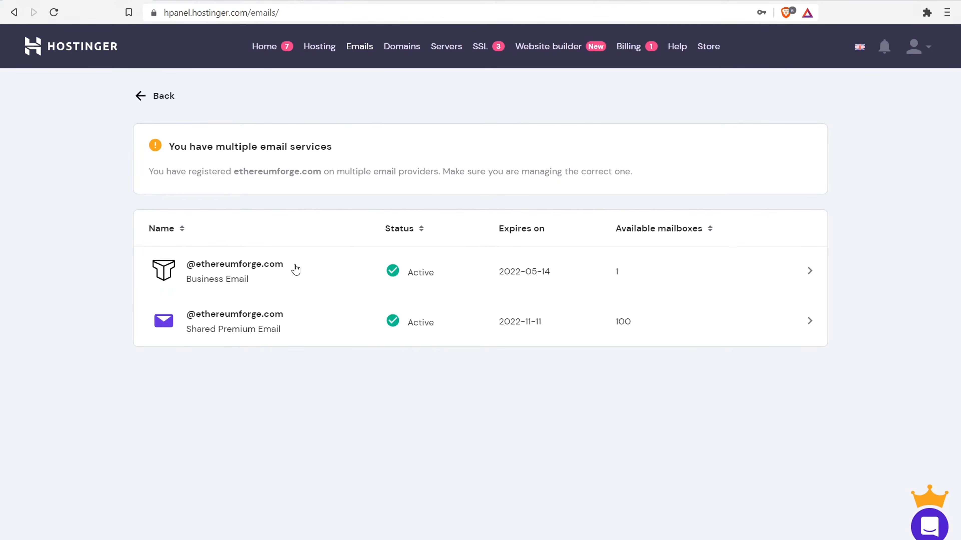
left_click(273, 283)
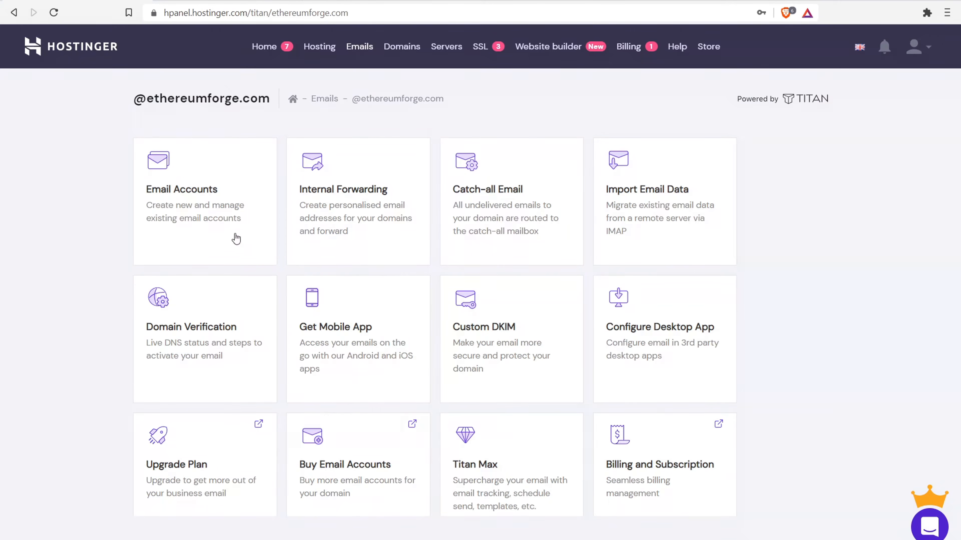
left_click(15, 13)
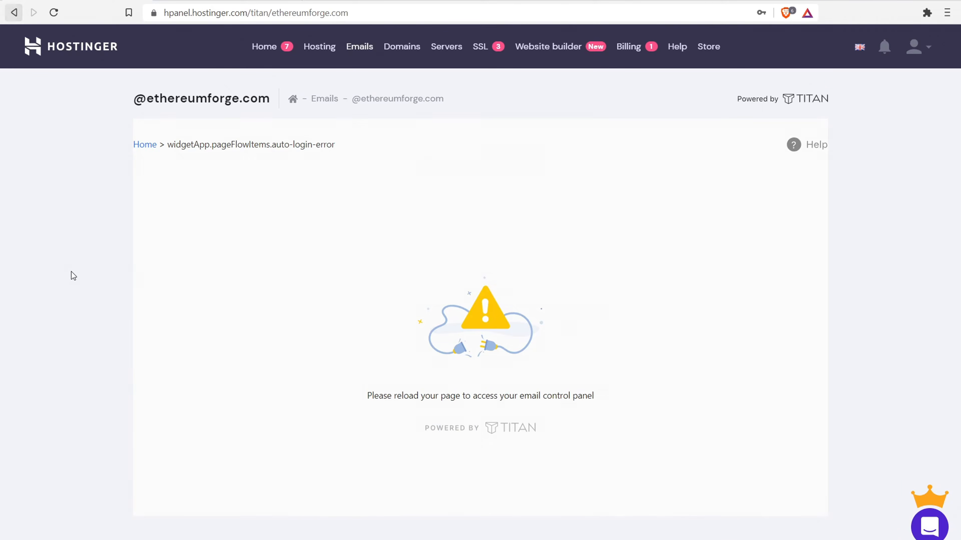
left_click(361, 47)
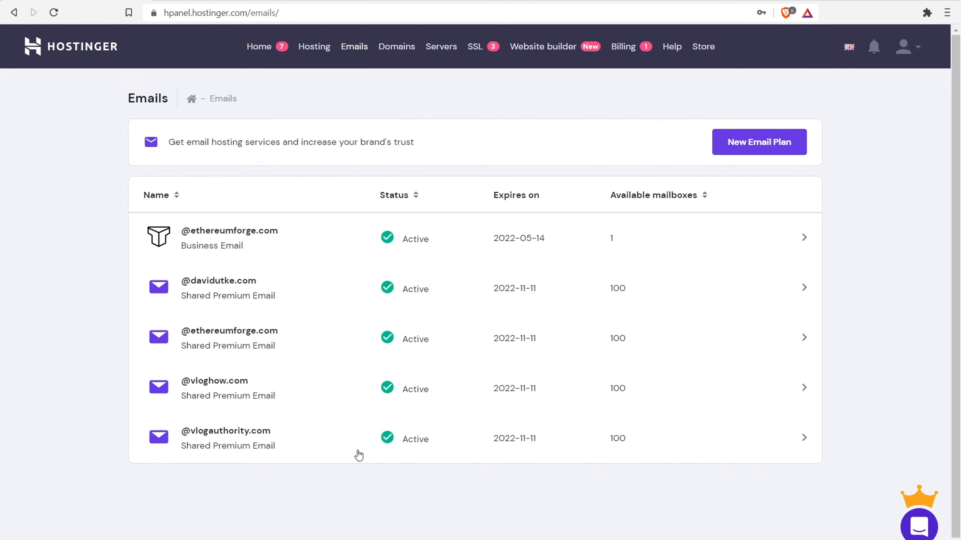
left_click(302, 448)
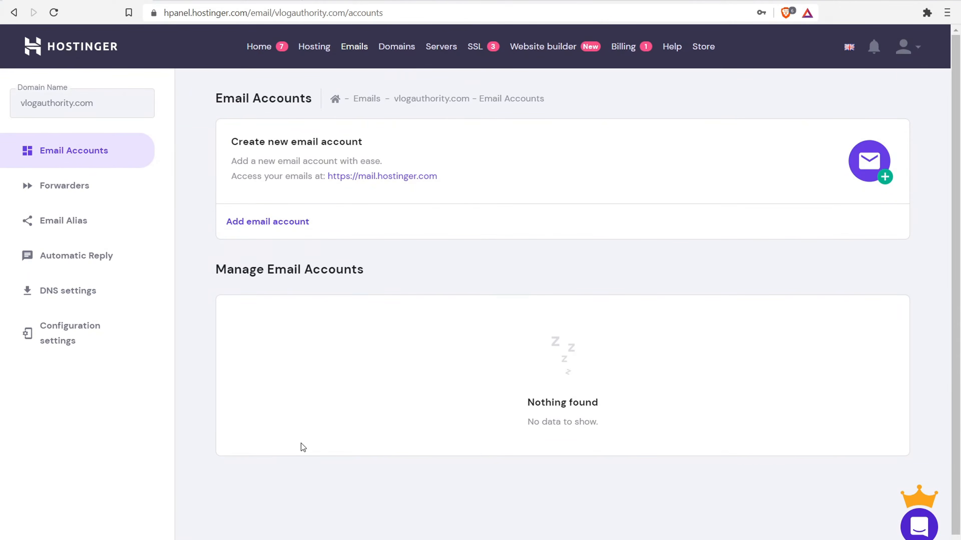
left_click(266, 223)
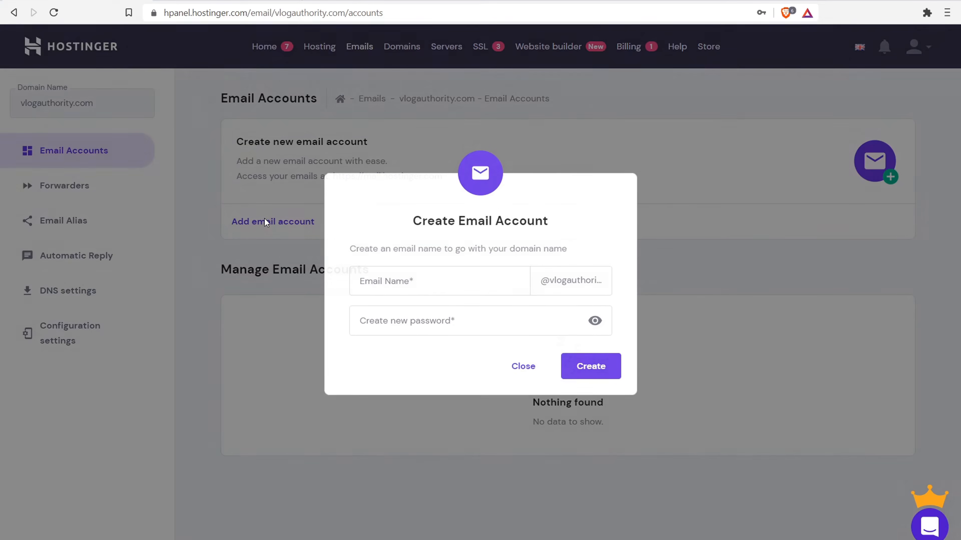
left_click(426, 283)
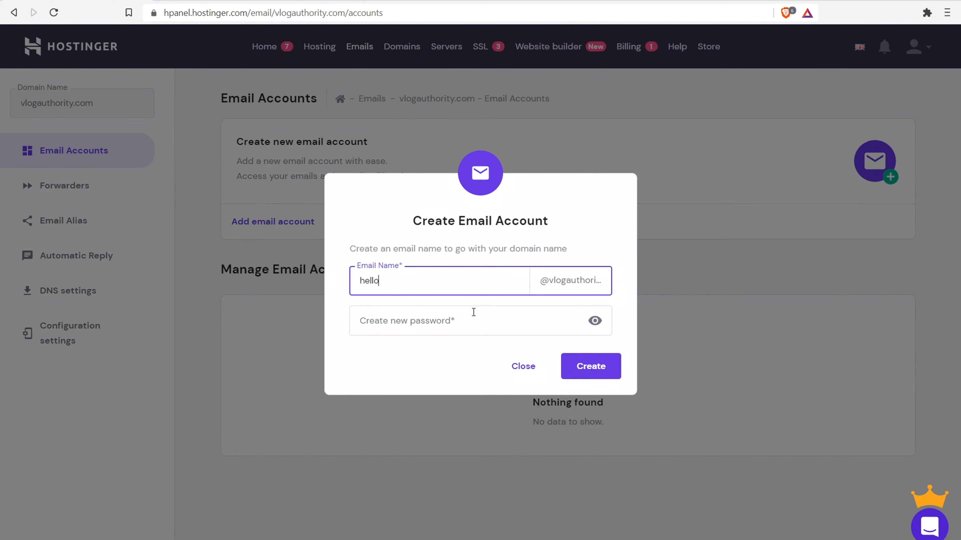
left_click(451, 322)
key("ctrl+v")
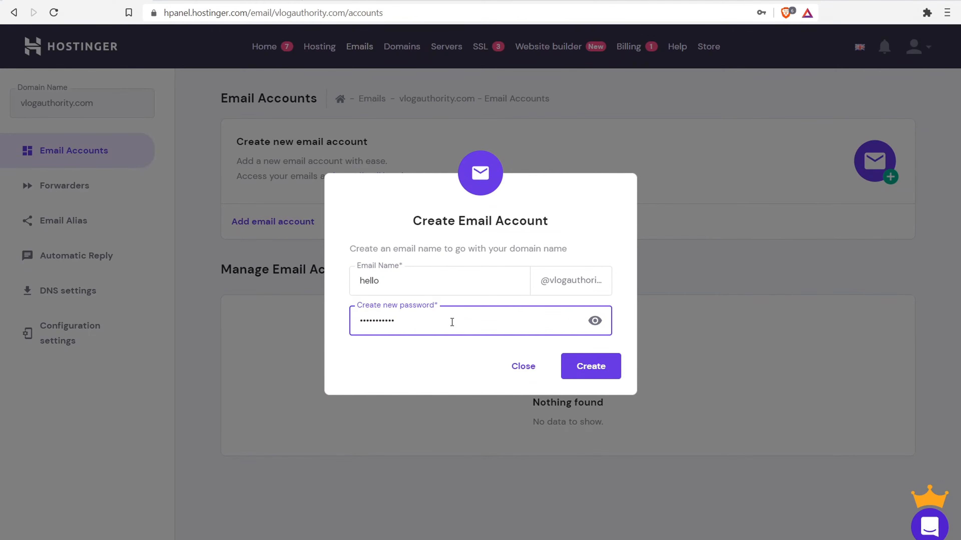
left_click(606, 363)
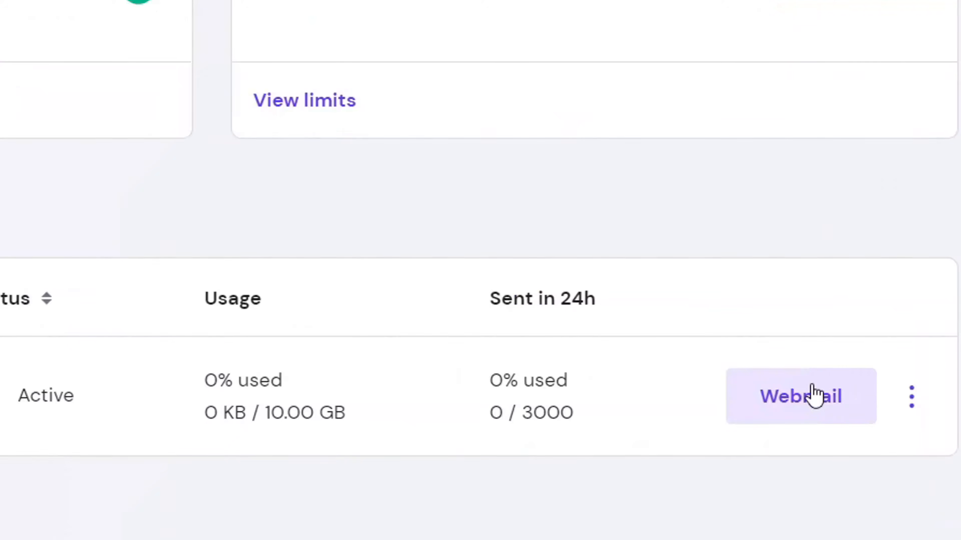
left_click(838, 374)
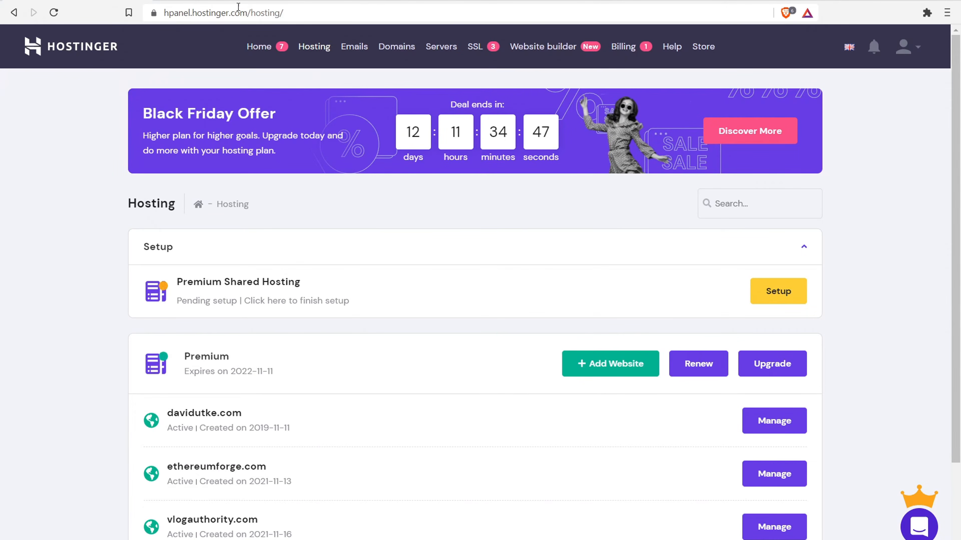
- Manage vlogauthority.com, pick the WordPress card, and start a fresh WordPress install
scroll(298, 273, "down", 3)
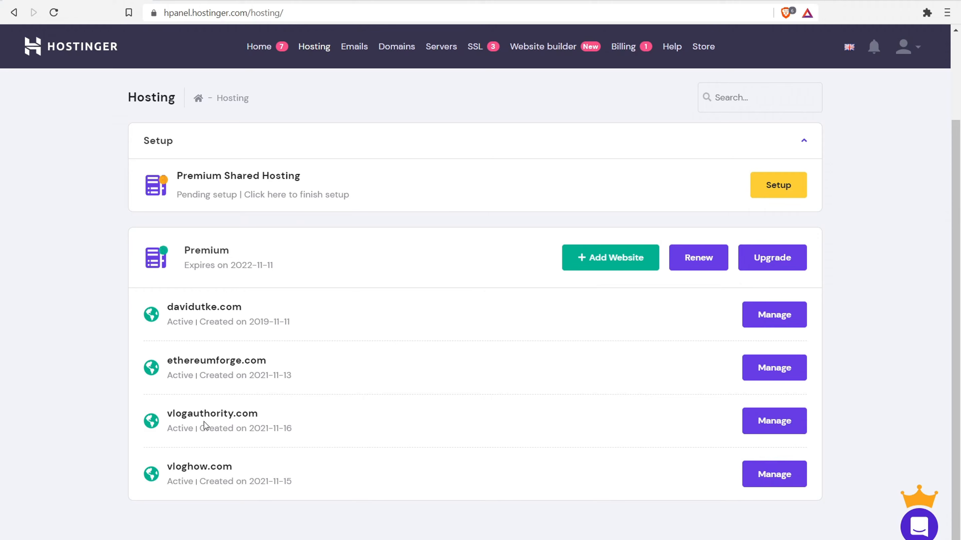
left_click_drag(176, 414, 271, 406)
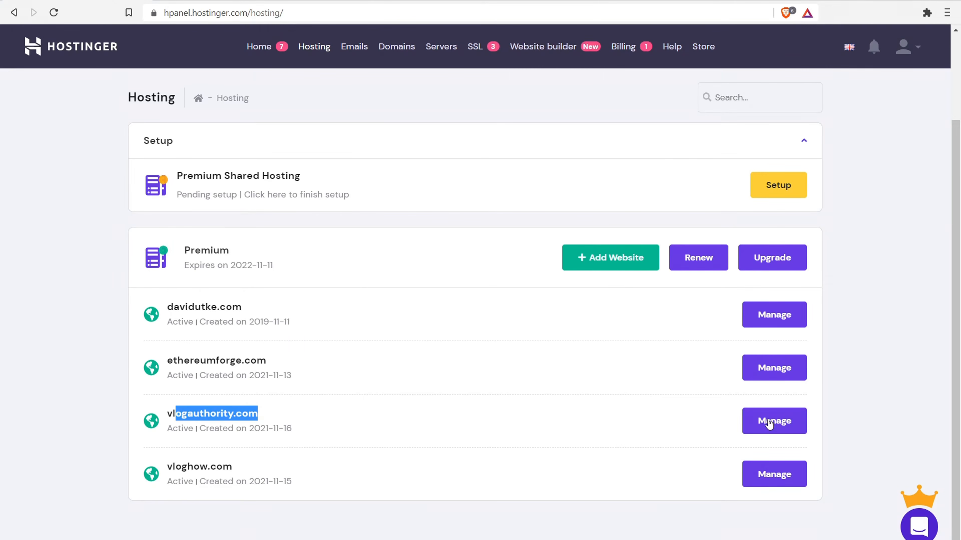
left_click(788, 422)
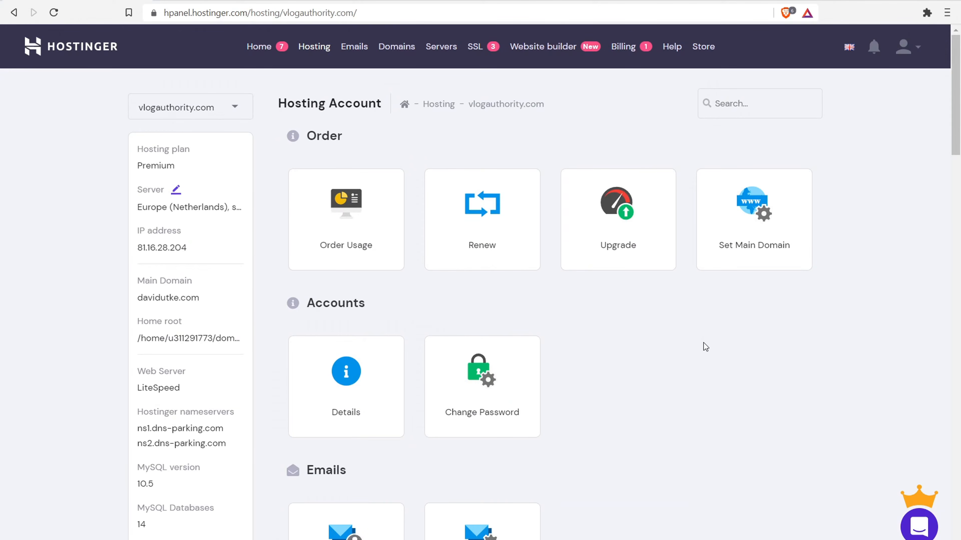
scroll(500, 339, "down", 5)
scroll(434, 213, "down", 4)
scroll(434, 214, "down", 5)
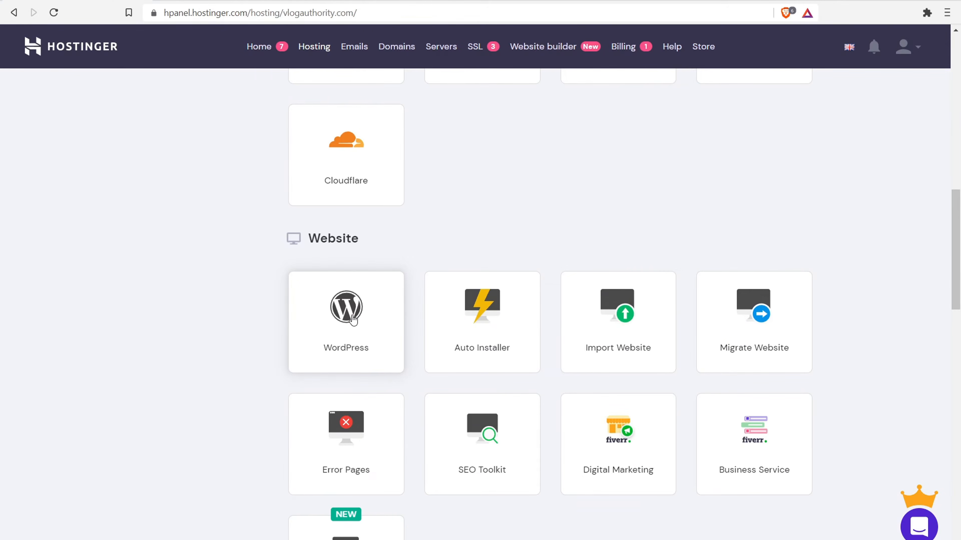
left_click(353, 320)
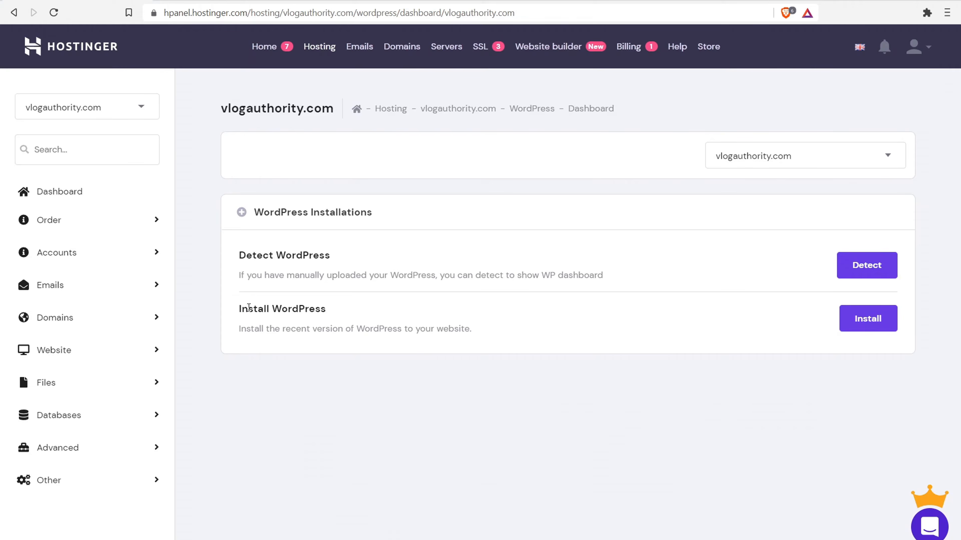
left_click_drag(249, 309, 321, 308)
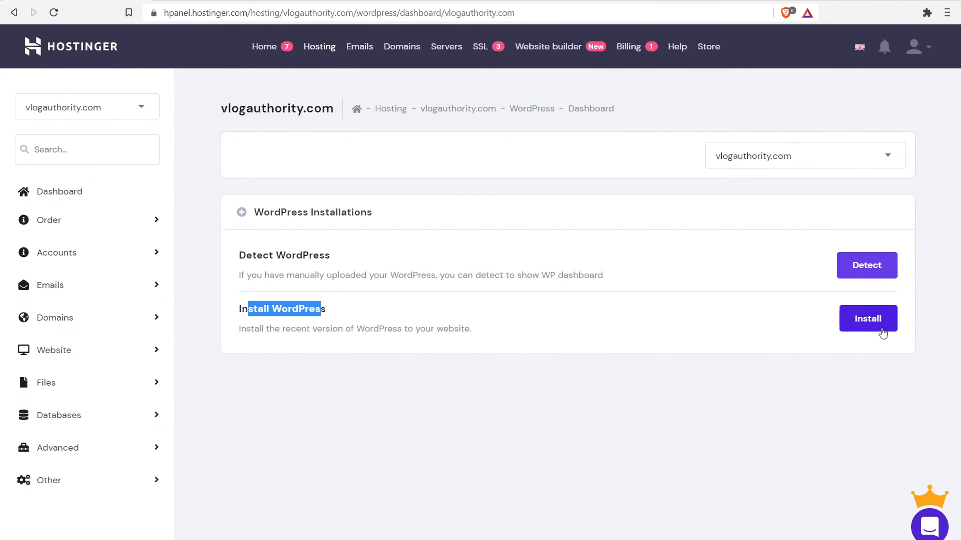
left_click(882, 326)
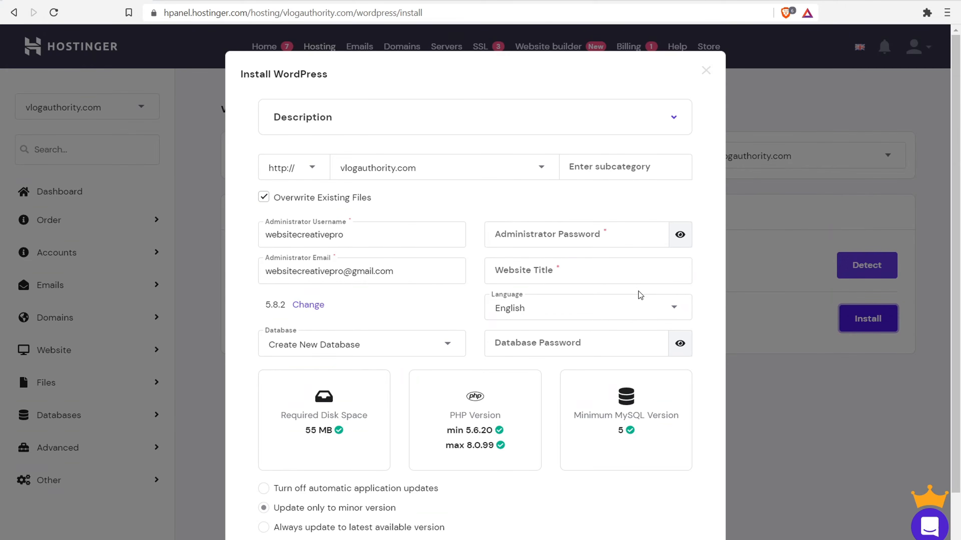
- Submit the Install WordPress form to install WordPress on vlogauthority.com
scroll(536, 289, "down", 2)
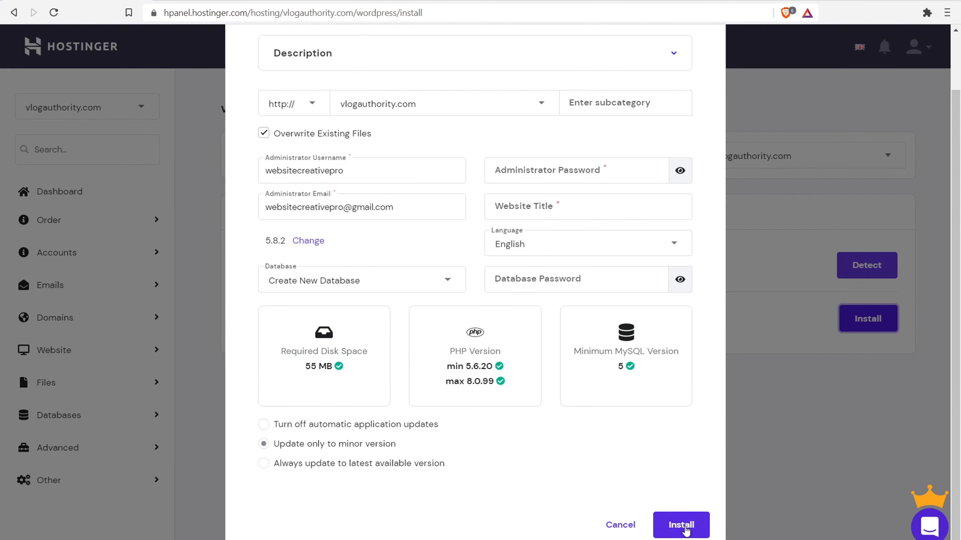
left_click(683, 527)
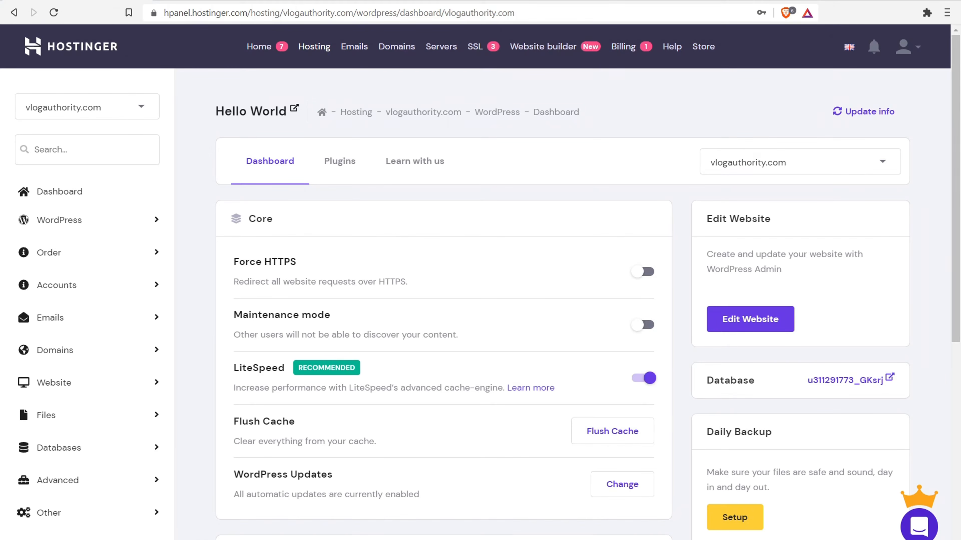
left_click(164, 0)
type("websitecreativepro.com")
key("Return")
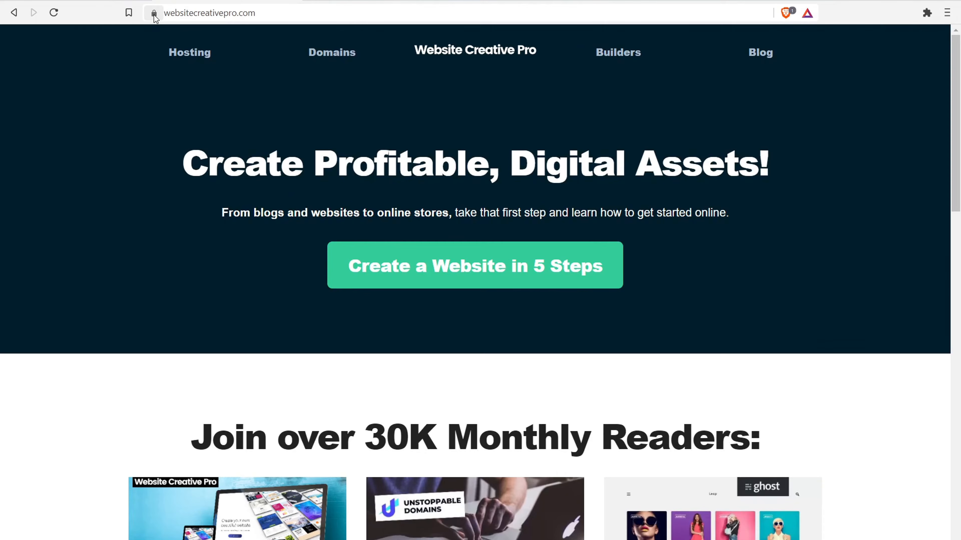
left_click(171, 11)
left_click(178, 10)
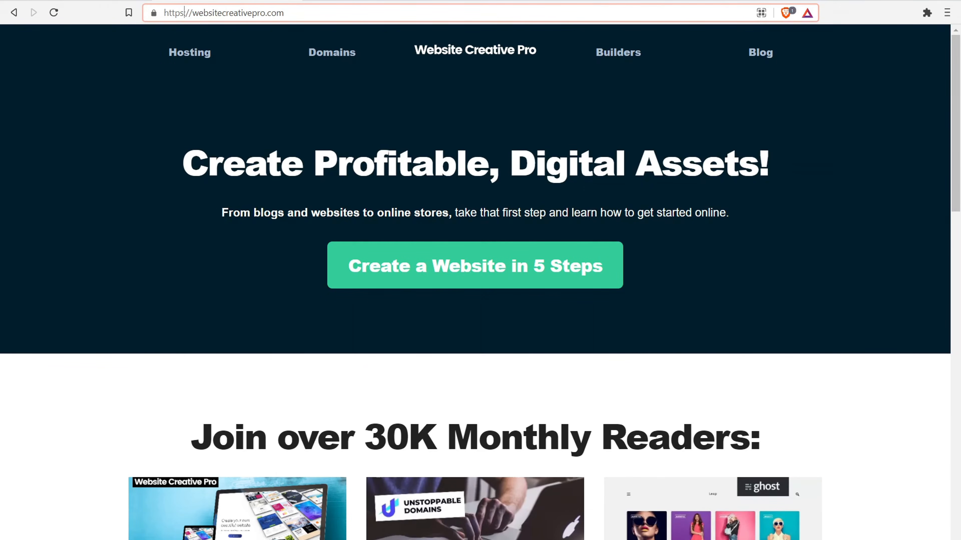
key("Delete")
key("Return")
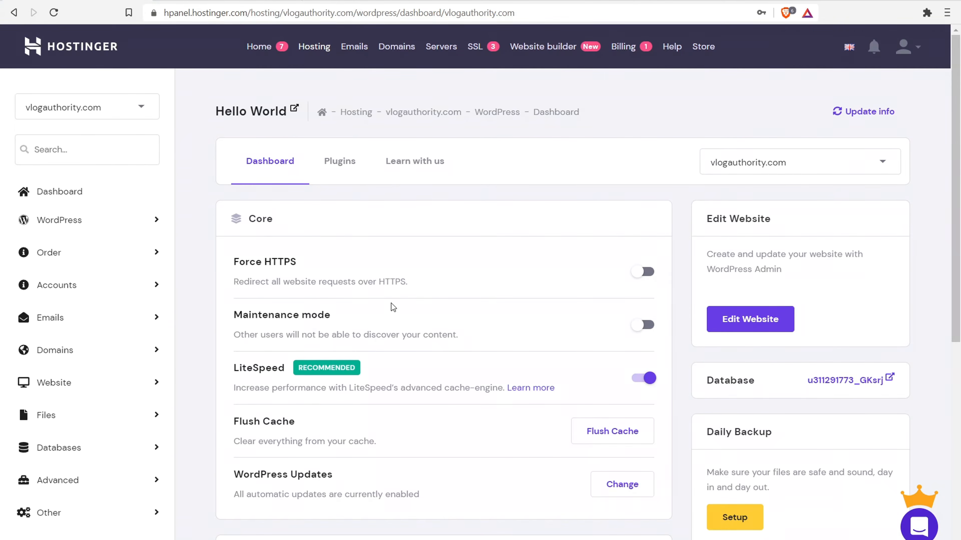
left_click_drag(959, 138, 959, 269)
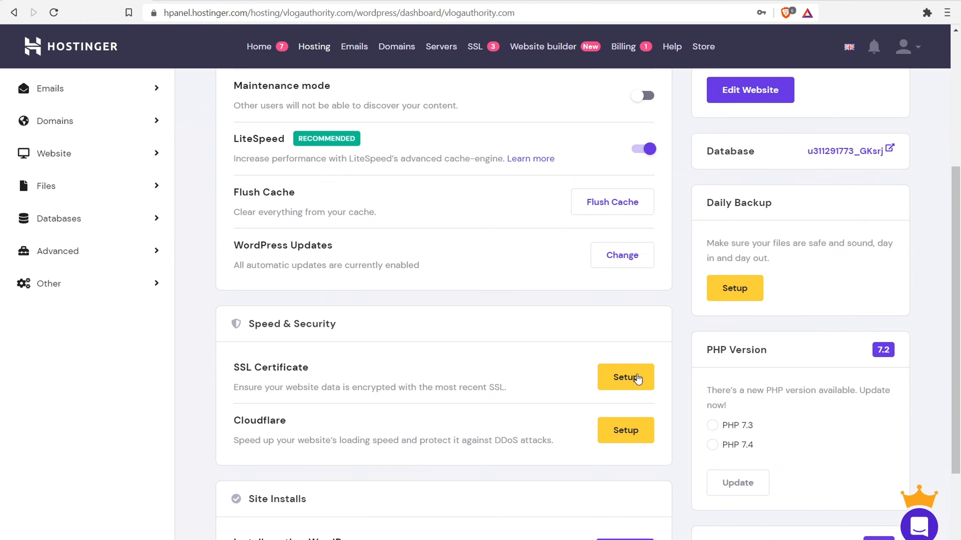
- Switch vlogauthority.com from PHP 7.2 to PHP 7.4 and confirm the version change
left_click_drag(729, 350, 778, 353)
left_click(880, 351)
scroll(850, 394, "down", 1)
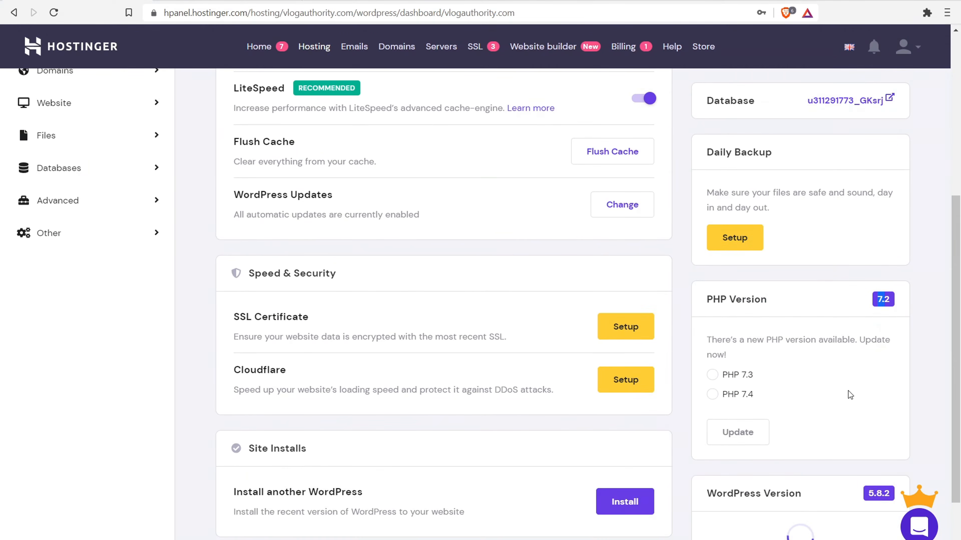
left_click(712, 395)
left_click(738, 432)
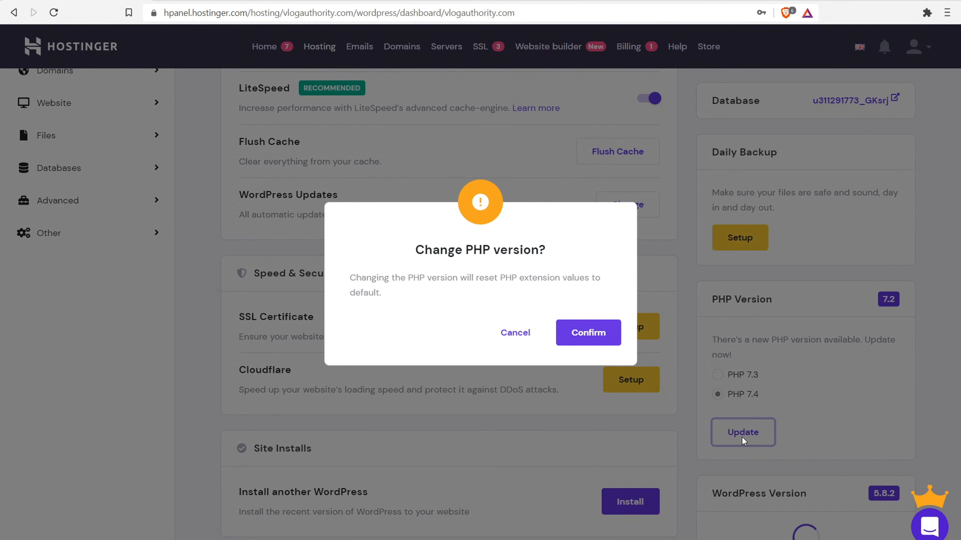
left_click(581, 333)
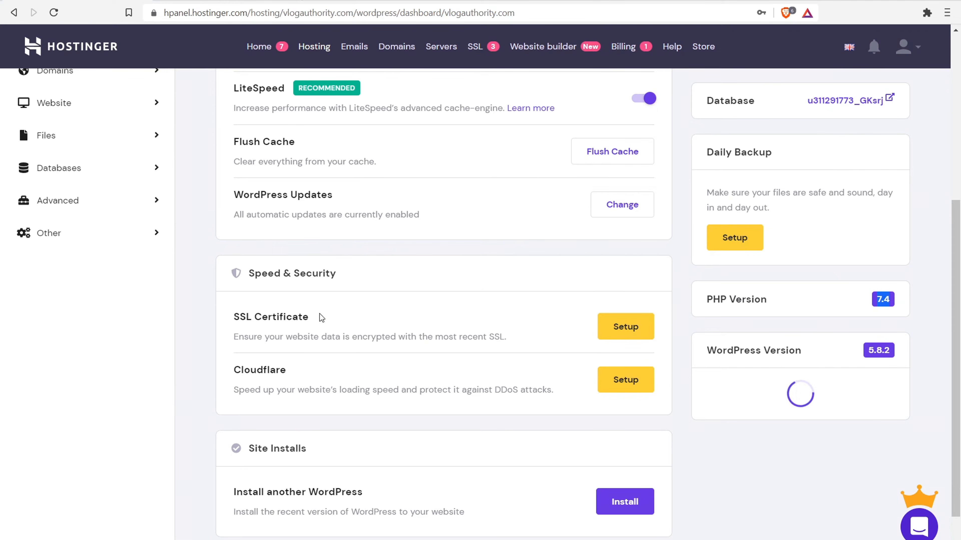
left_click_drag(309, 320, 245, 322)
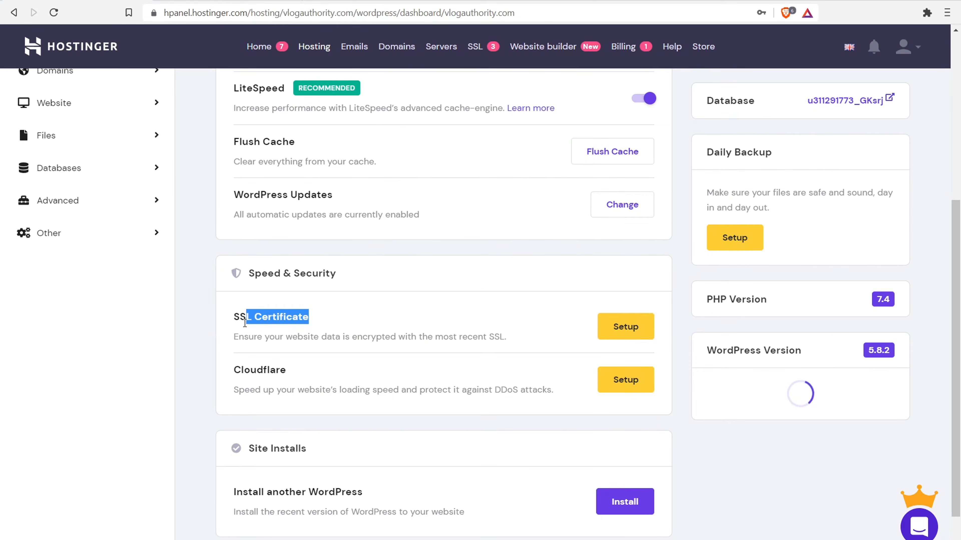
- Install an SSL certificate for vlogauthority.com and dismiss the installation notice
left_click(637, 330)
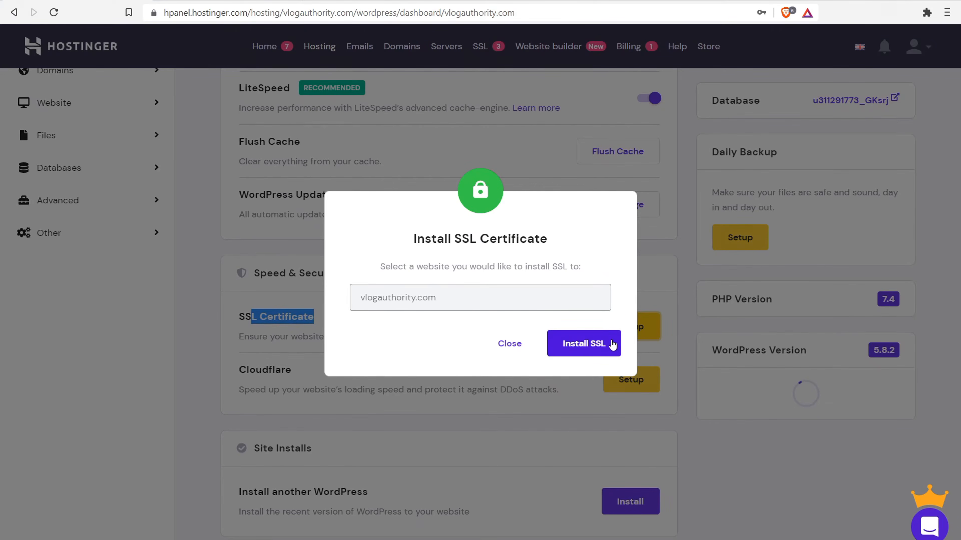
left_click(595, 348)
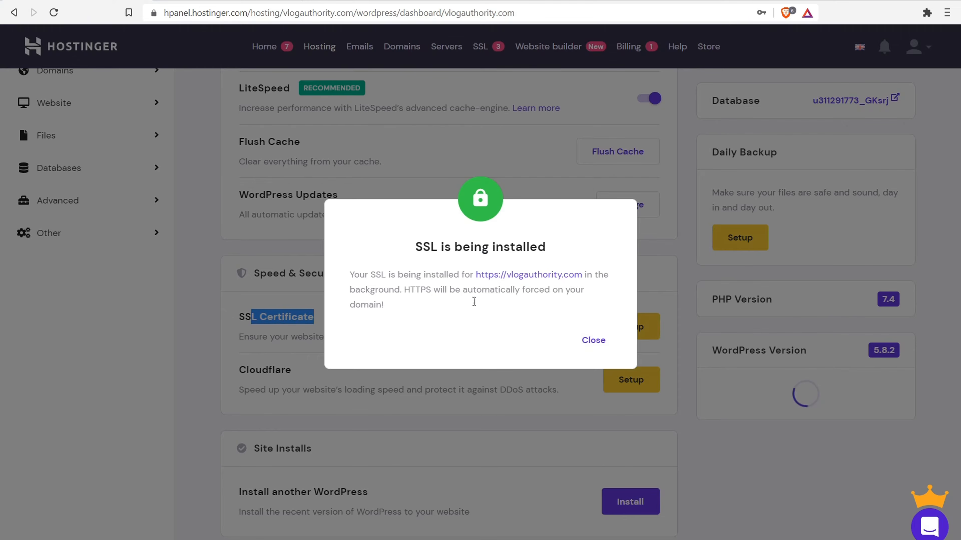
left_click(601, 342)
scroll(562, 323, "up", 7)
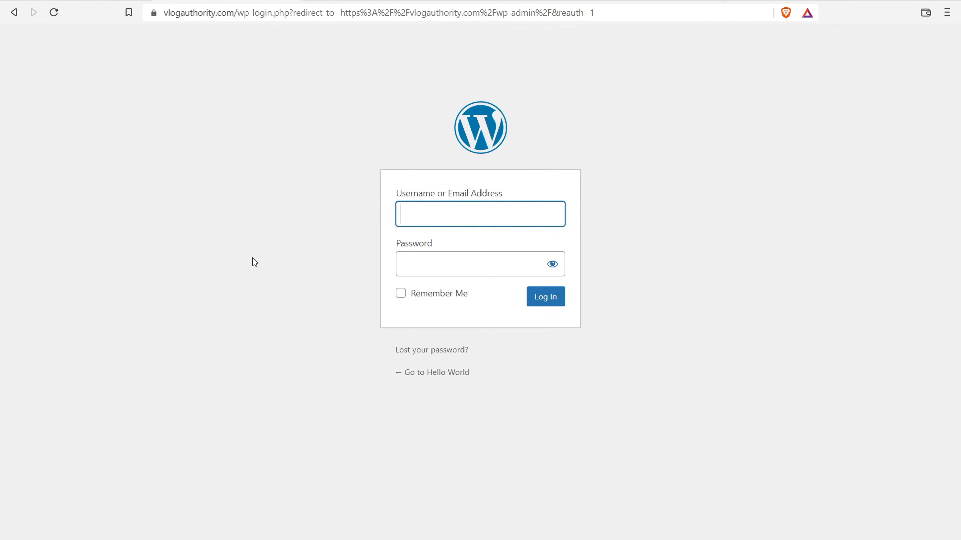
left_click_drag(169, 15, 243, 21)
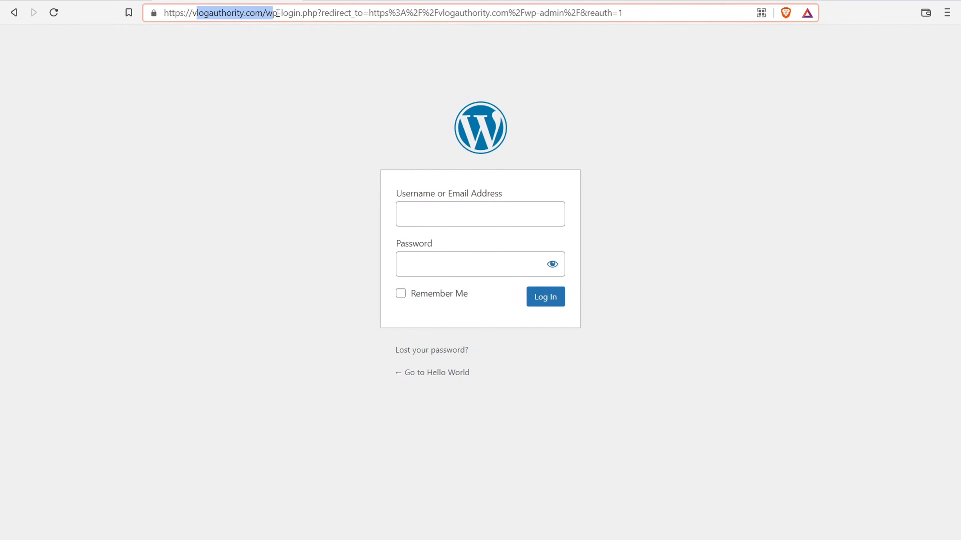
left_click_drag(628, 15, 278, 11)
key("BackSpace")
key("BackSpace")
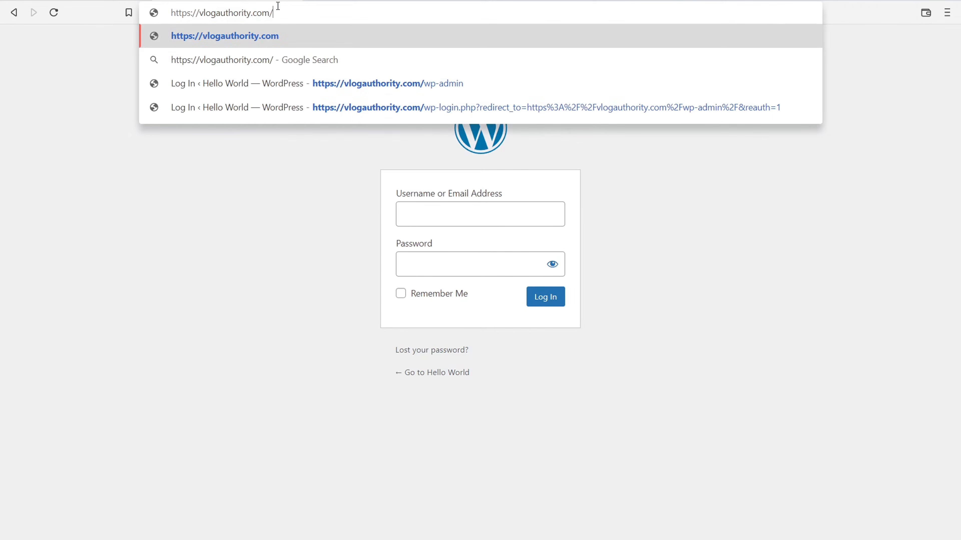
type("wp-admin")
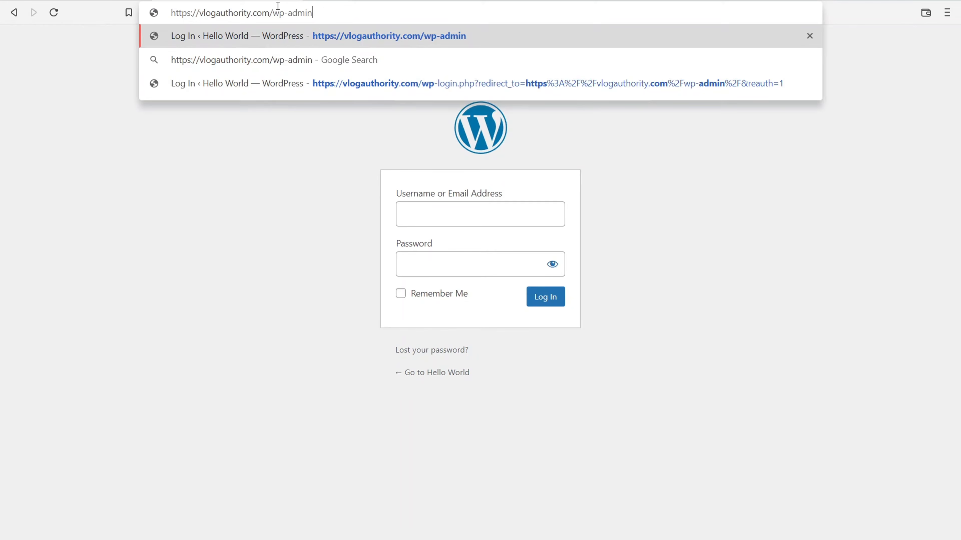
key("Return")
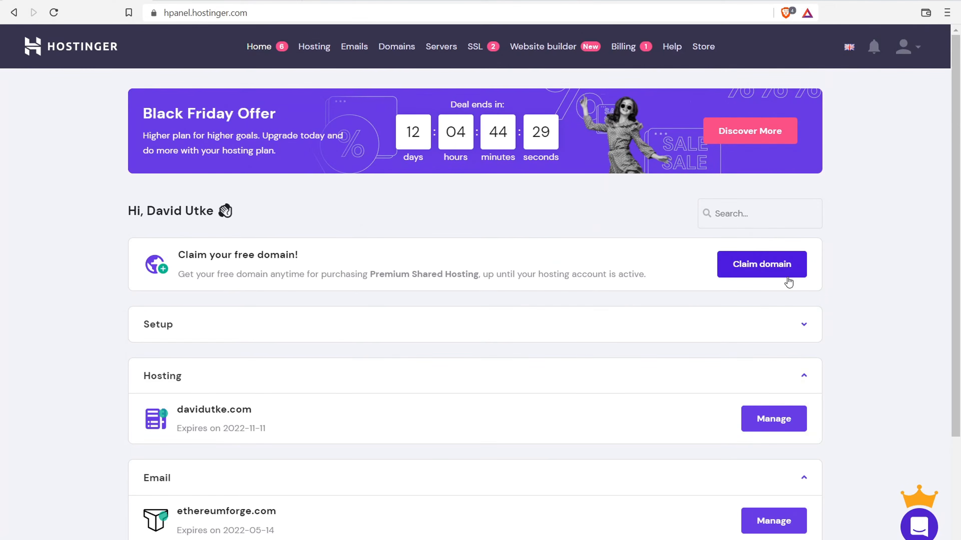
- Open vlogauthority.com's hosting management, then its WordPress overview, and enter wp-admin
left_click(323, 52)
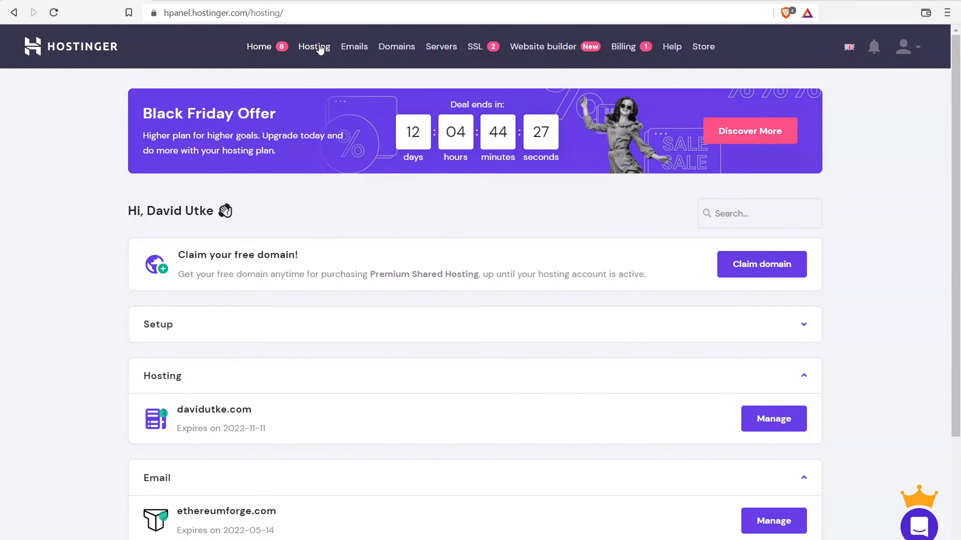
scroll(414, 249, "down", 3)
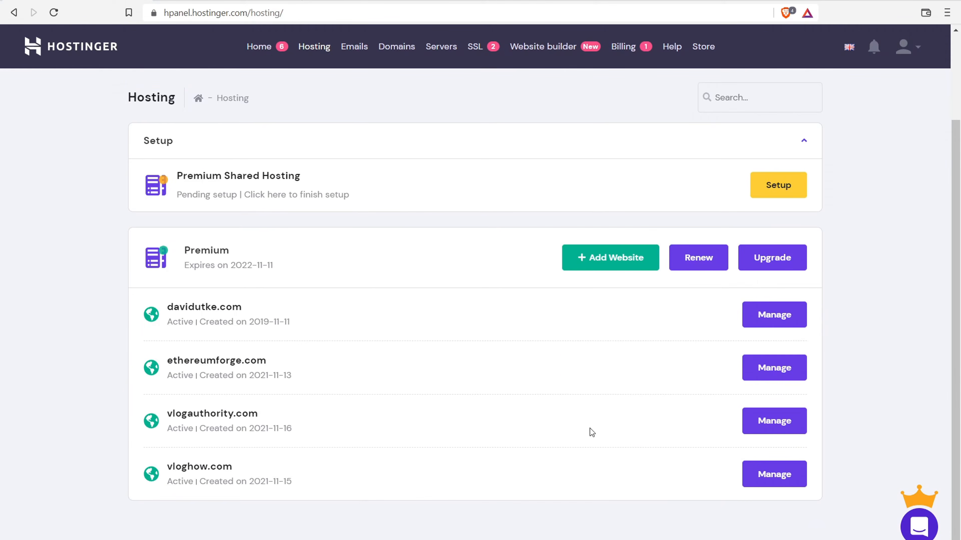
left_click(768, 426)
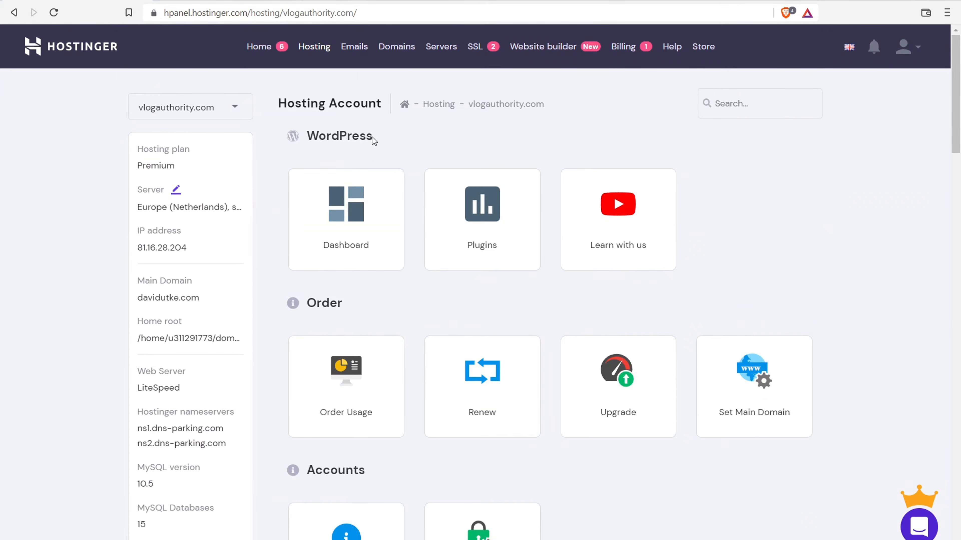
left_click_drag(372, 139, 318, 136)
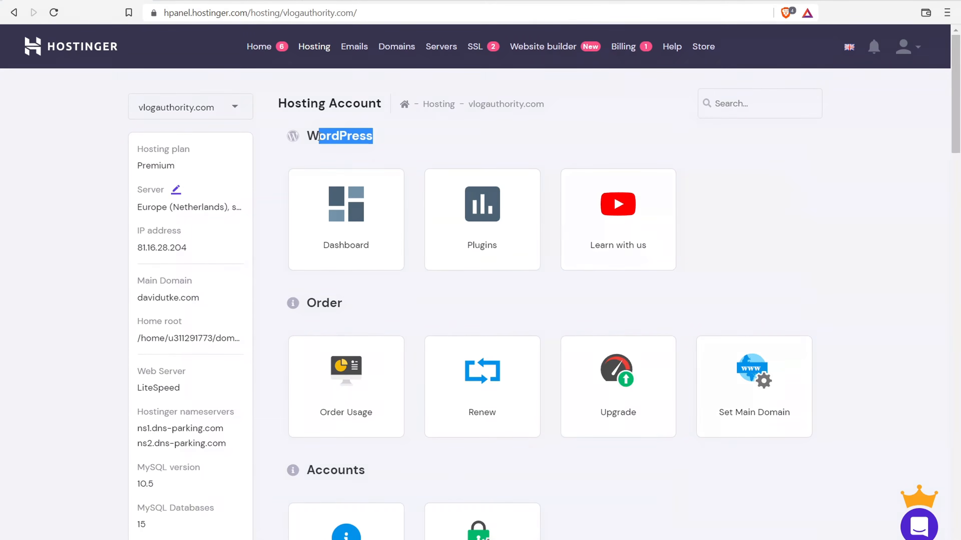
left_click(356, 223)
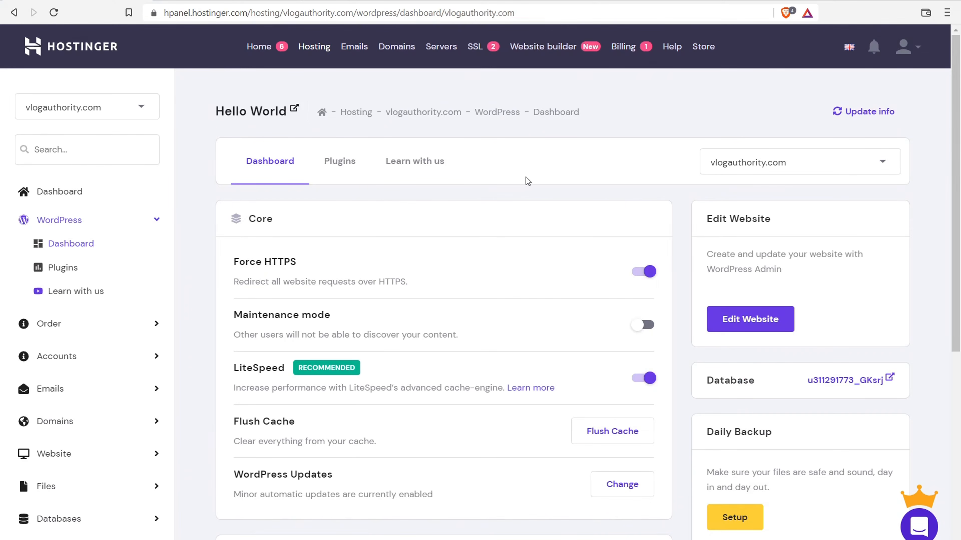
left_click(757, 329)
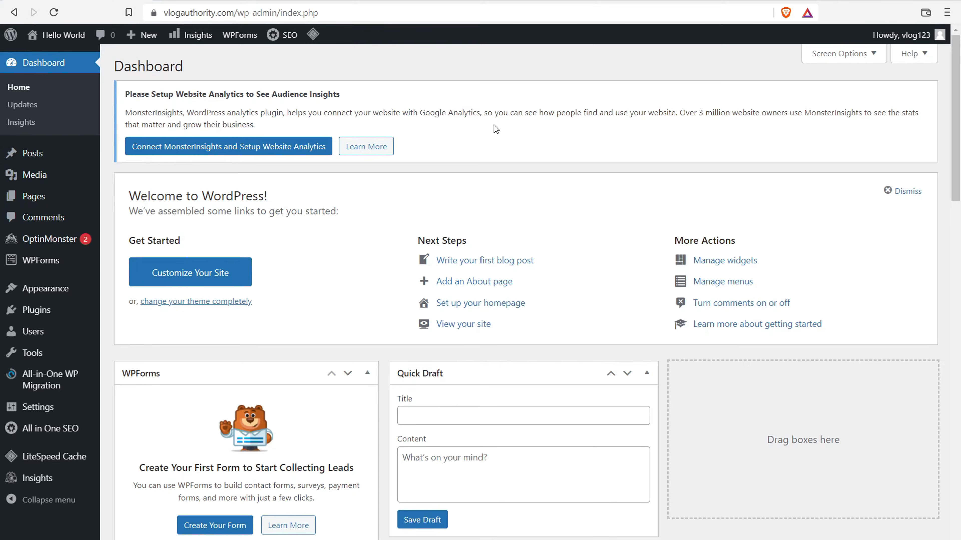
- Set permalinks to Post name, then to the custom structure /blog/%postname%/, and save
mouse_move(51, 410)
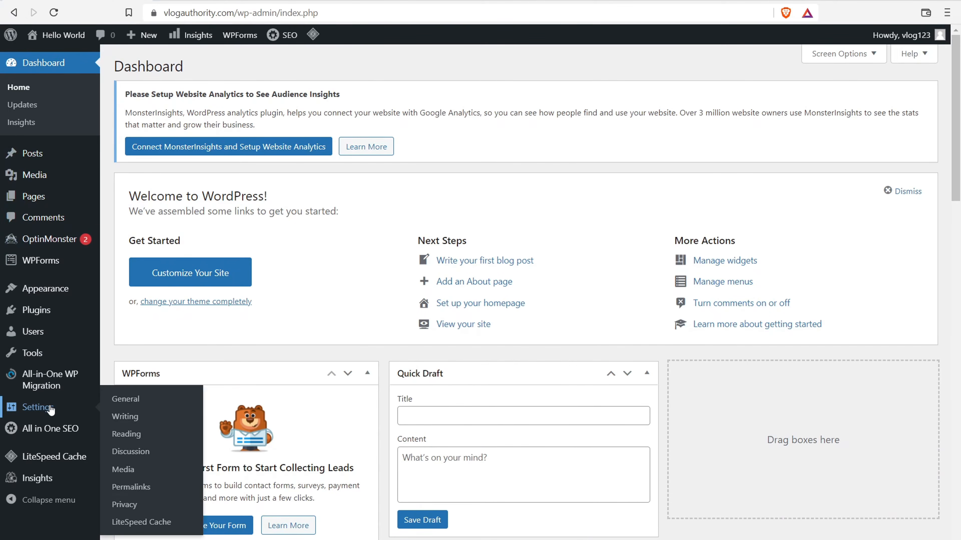
left_click(126, 488)
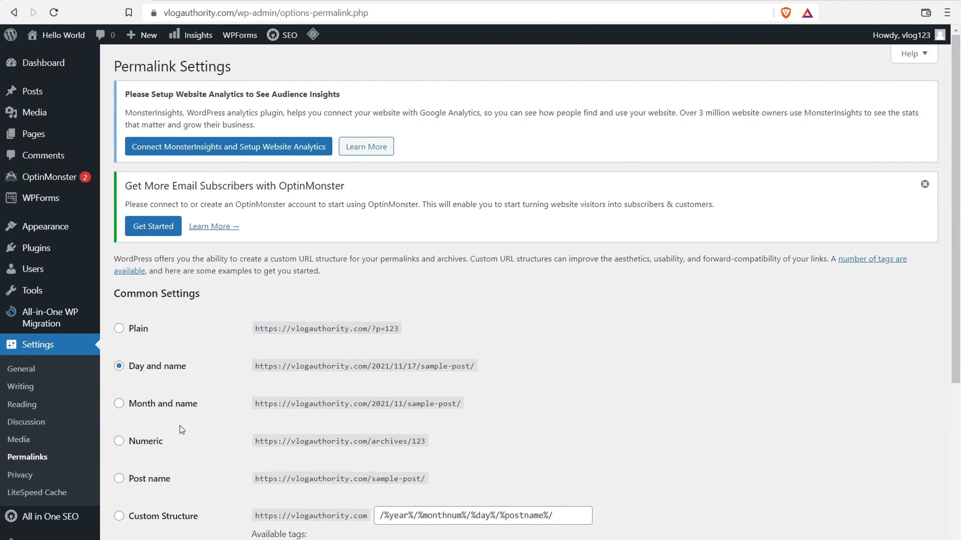
scroll(269, 361, "down", 2)
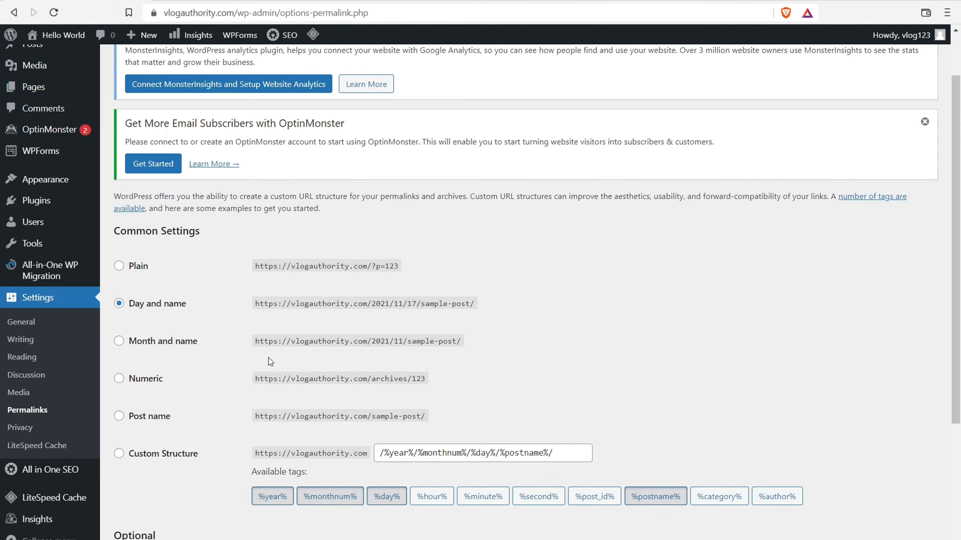
scroll(264, 353, "down", 1)
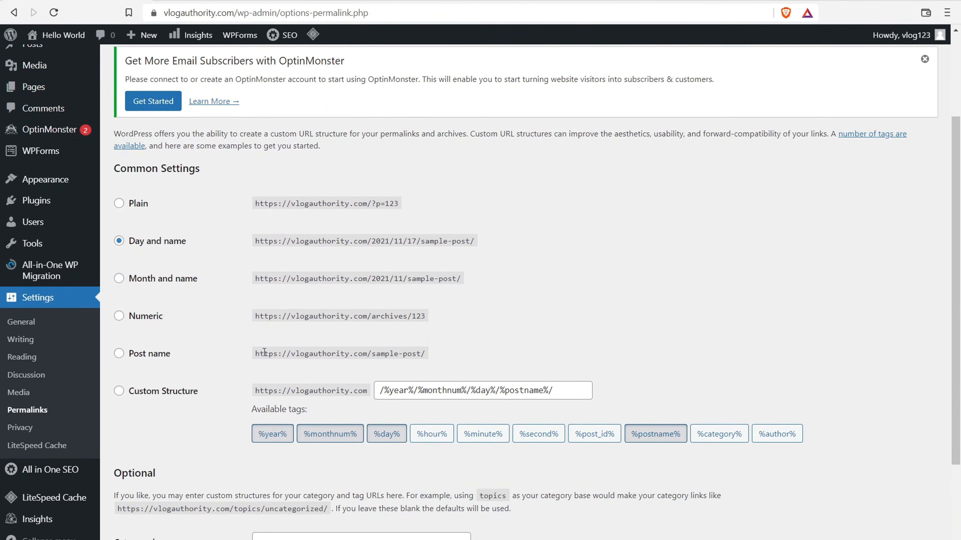
left_click(119, 353)
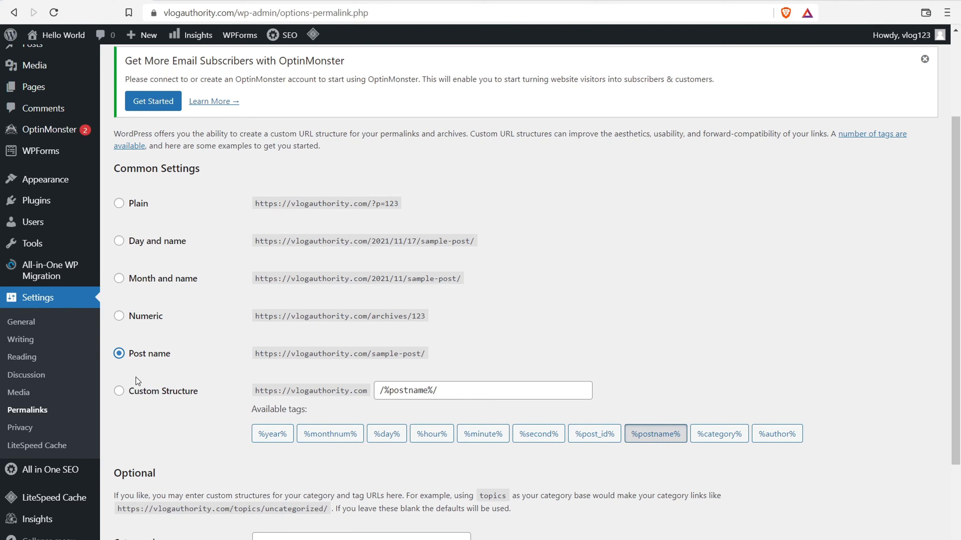
left_click(120, 392)
left_click(375, 391)
type("/blog")
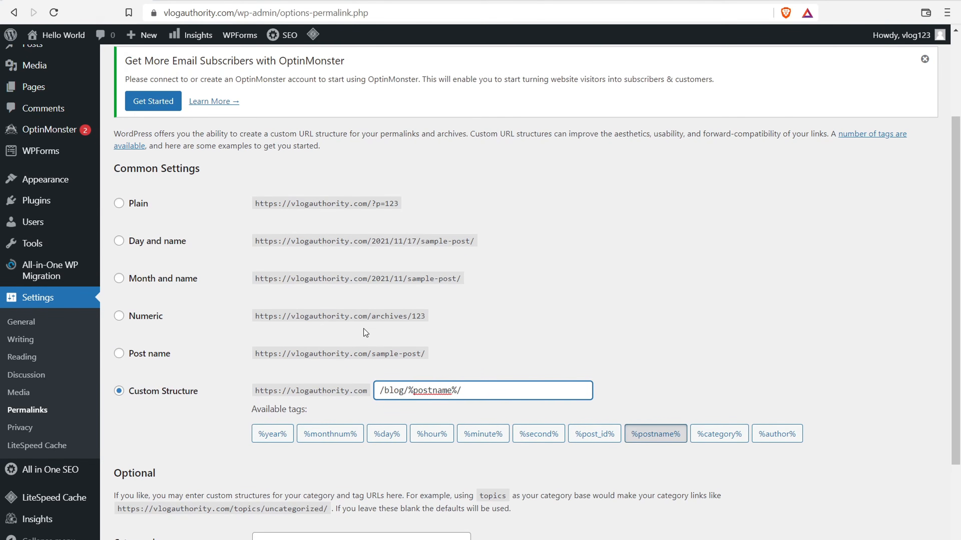
left_click_drag(362, 278, 426, 277)
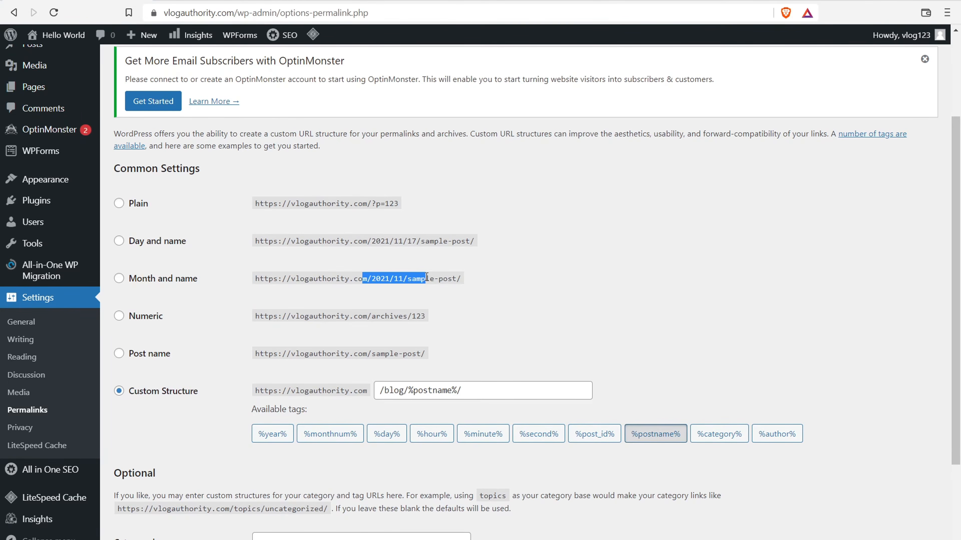
left_click_drag(357, 204, 395, 204)
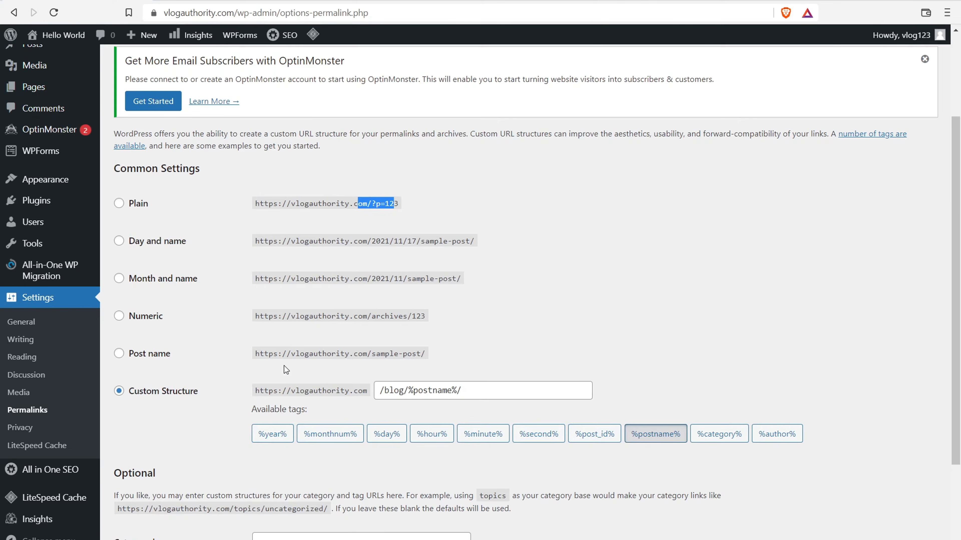
scroll(194, 399, "down", 3)
left_click(149, 497)
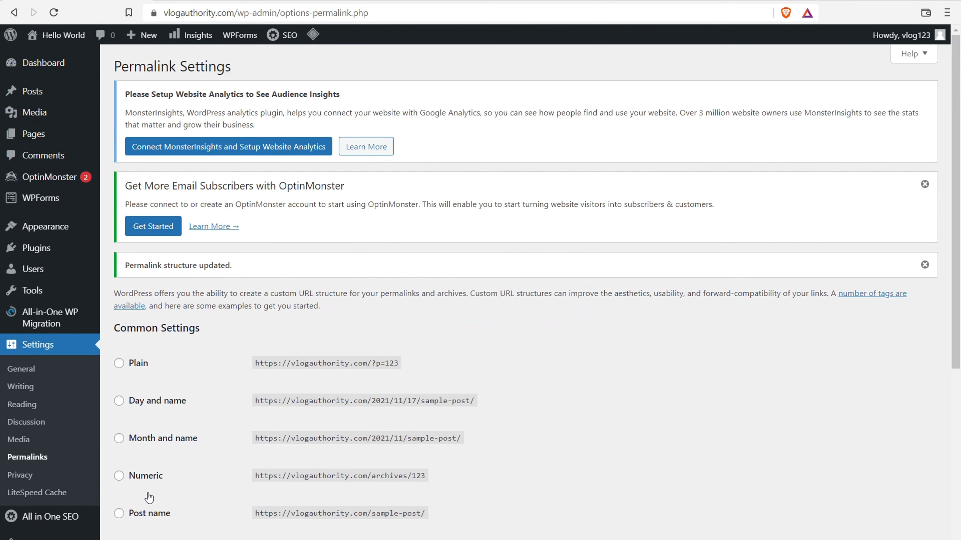
- Deactivate the All in One SEO, All-in-One WP Migration, MonsterInsights and OptinMonster plugins
left_click(33, 247)
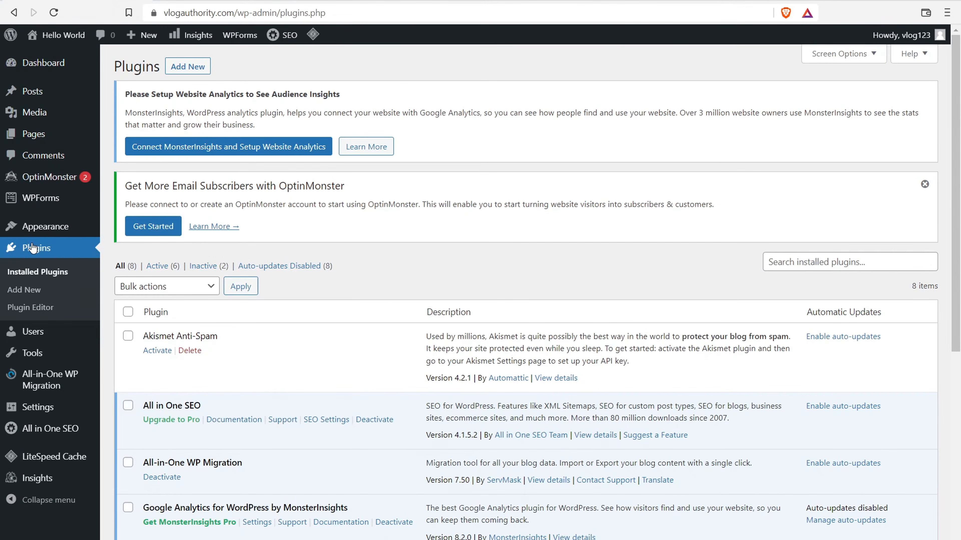
scroll(421, 224, "down", 2)
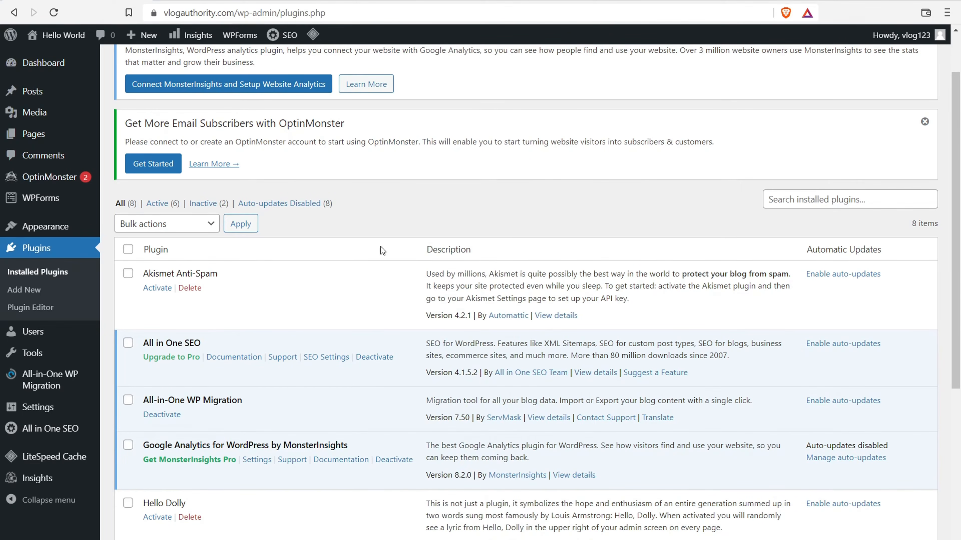
left_click(374, 357)
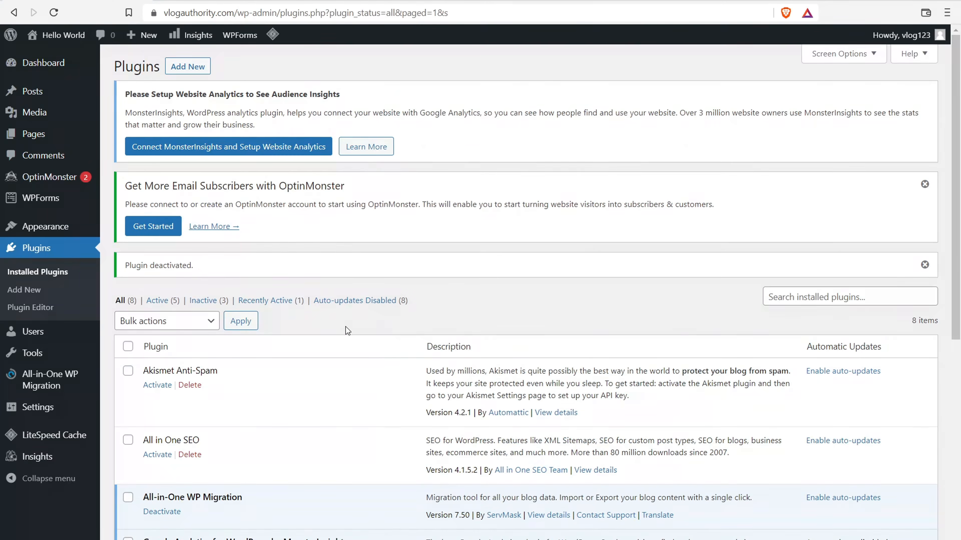
scroll(345, 326, "down", 4)
left_click(166, 386)
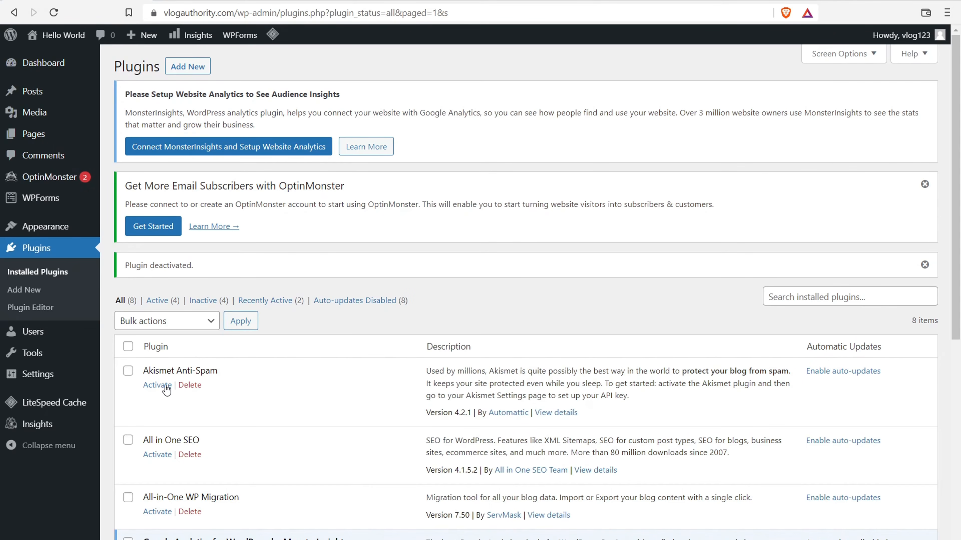
scroll(212, 392, "down", 5)
left_click(400, 370)
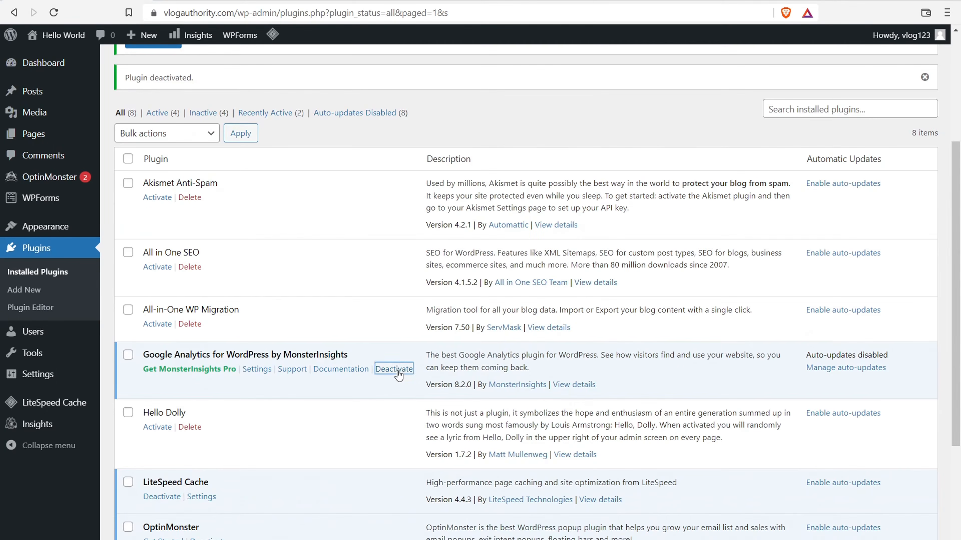
left_click(632, 371)
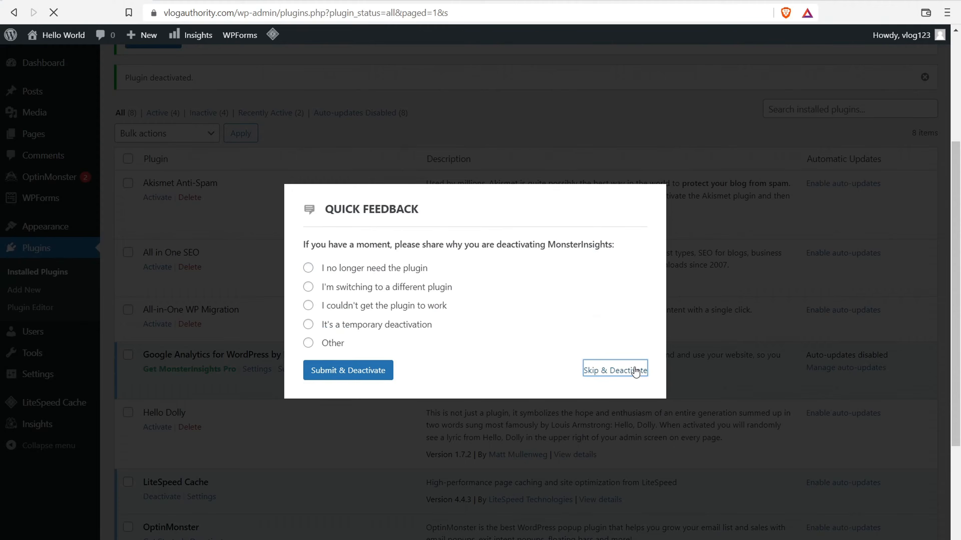
scroll(228, 396, "down", 3)
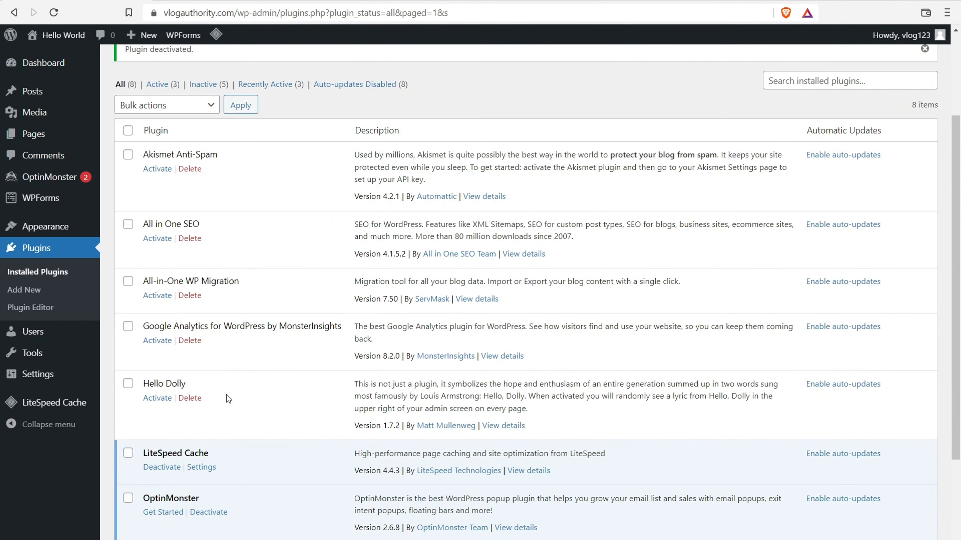
scroll(219, 392, "down", 2)
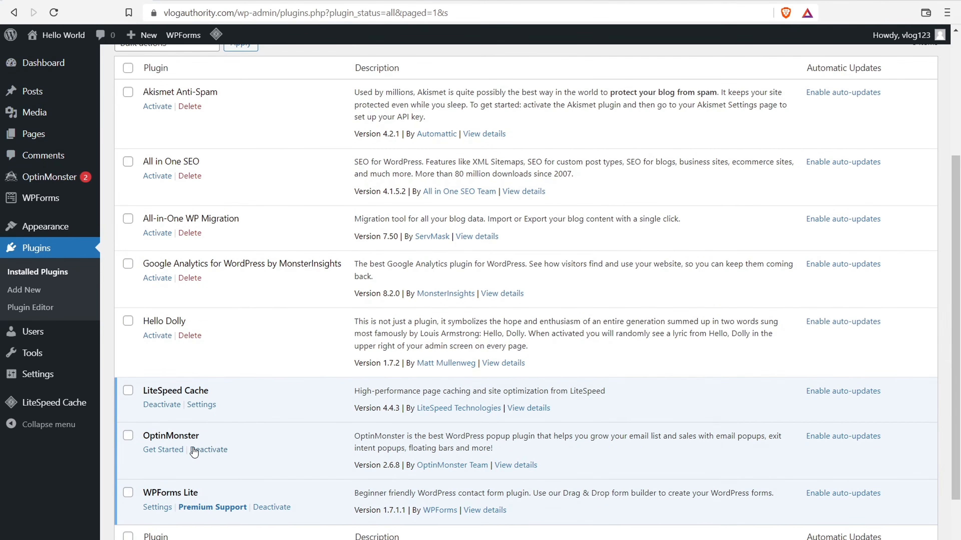
left_click(210, 452)
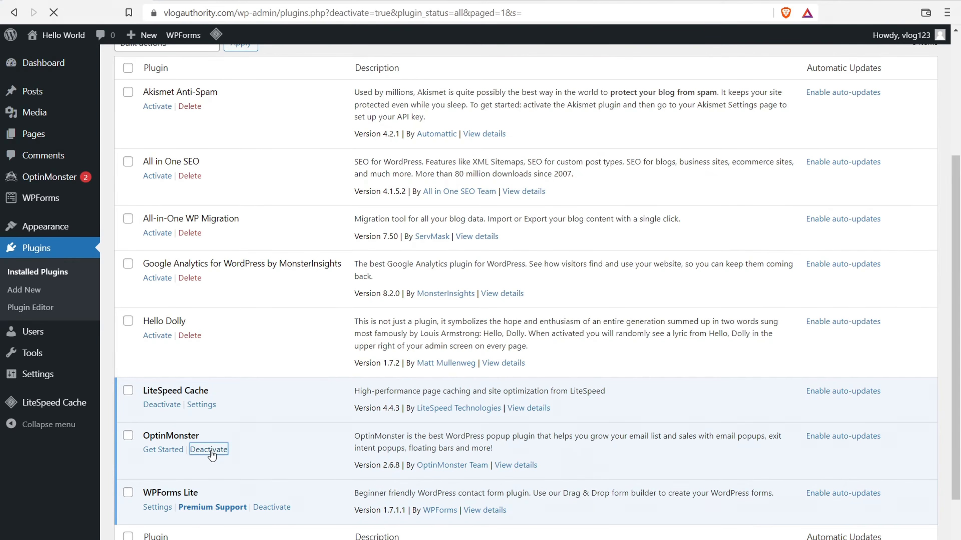
scroll(212, 456, "down", 5)
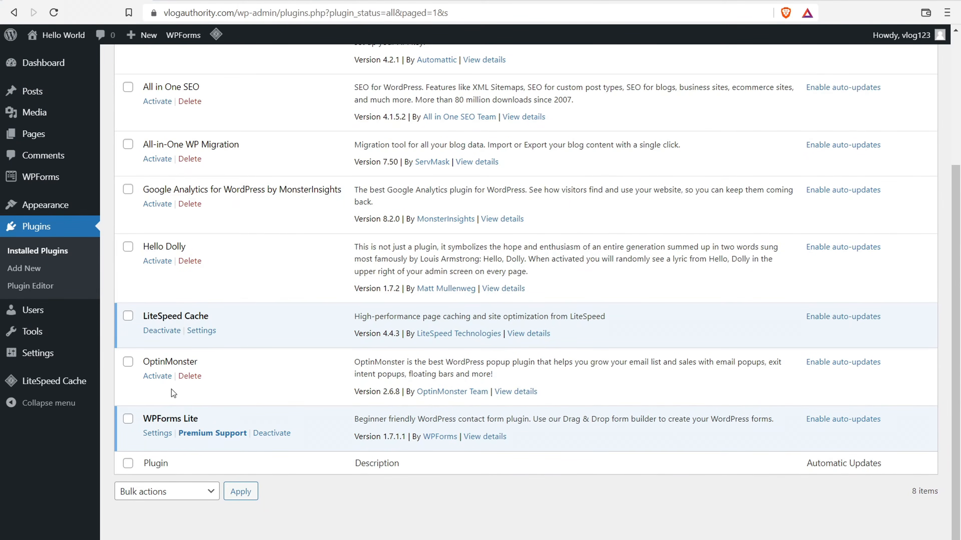
scroll(171, 389, "up", 5)
- Bulk-delete Akismet, All in One SEO, All-in-One WP Migration, Google Analytics, Hello Dolly and OptinMonster
left_click(128, 200)
left_click(127, 268)
left_click(127, 325)
left_click(128, 371)
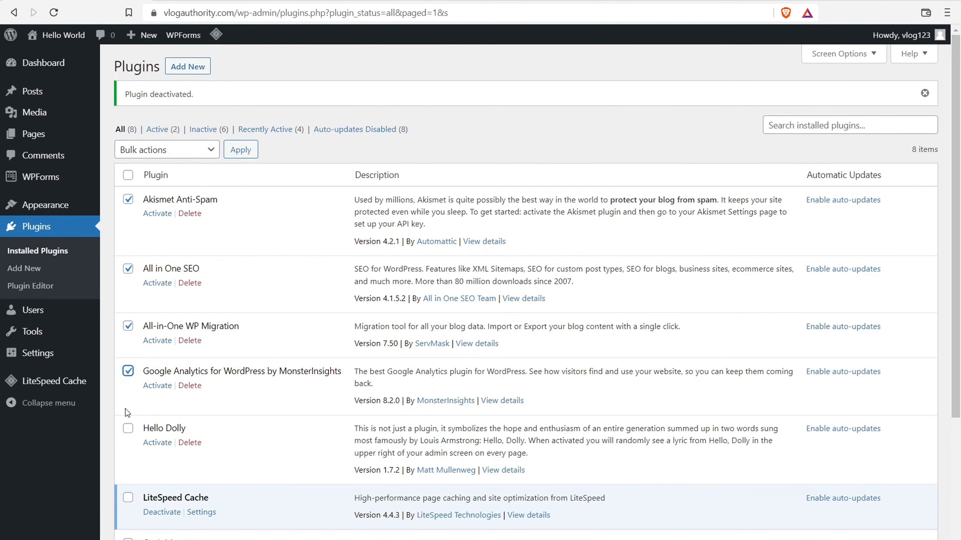
left_click(127, 428)
scroll(142, 409, "down", 5)
left_click(128, 361)
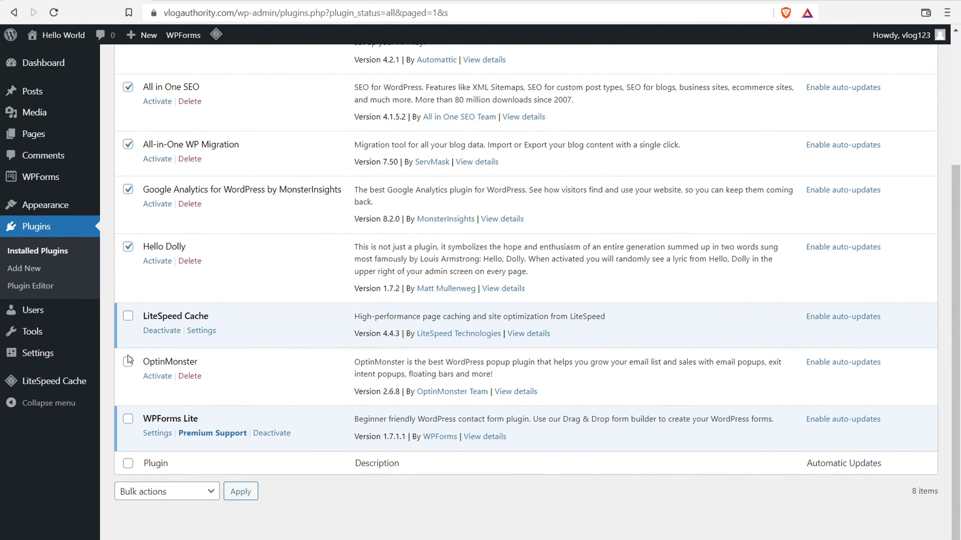
scroll(128, 363, "up", 5)
left_click(175, 153)
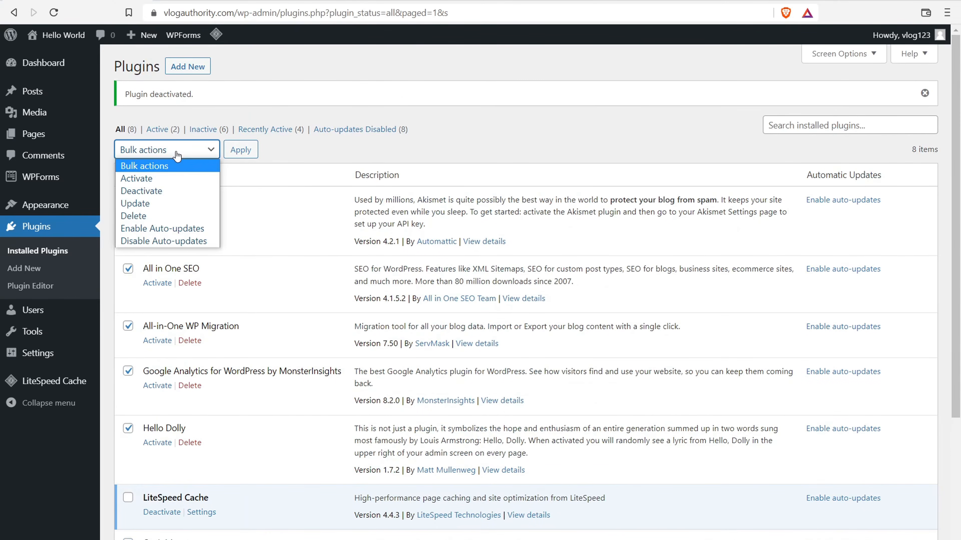
left_click(160, 215)
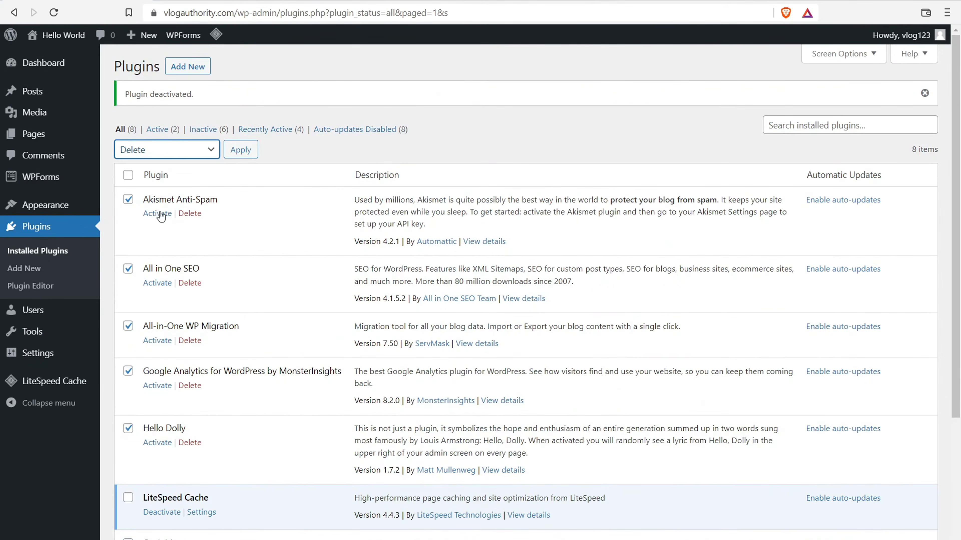
left_click(241, 151)
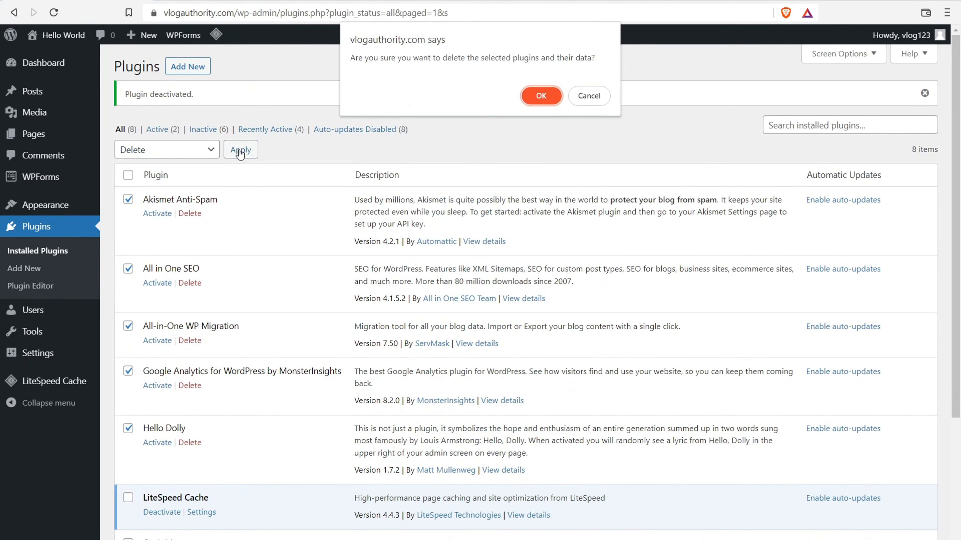
left_click(531, 99)
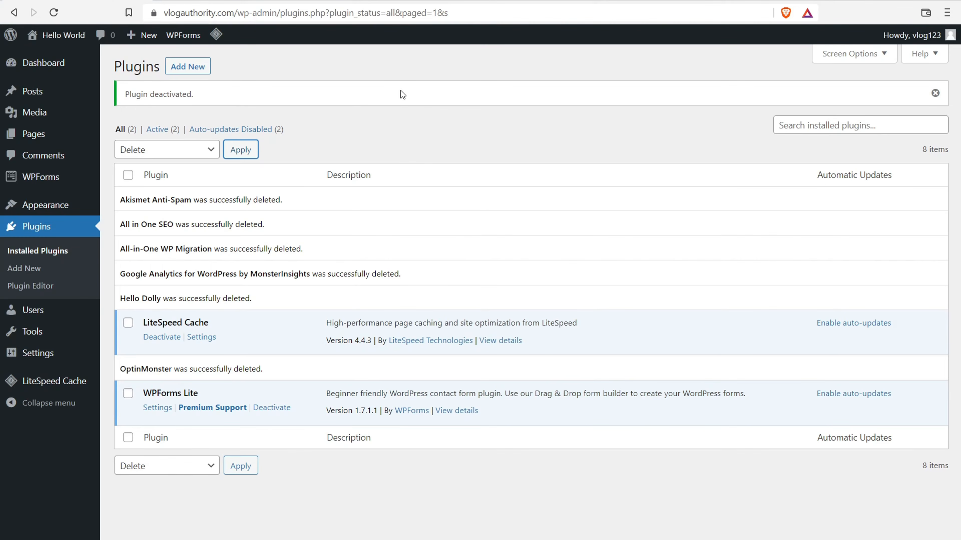
- Search for 'smush', then install and activate the Smush image optimisation plugin
left_click(197, 71)
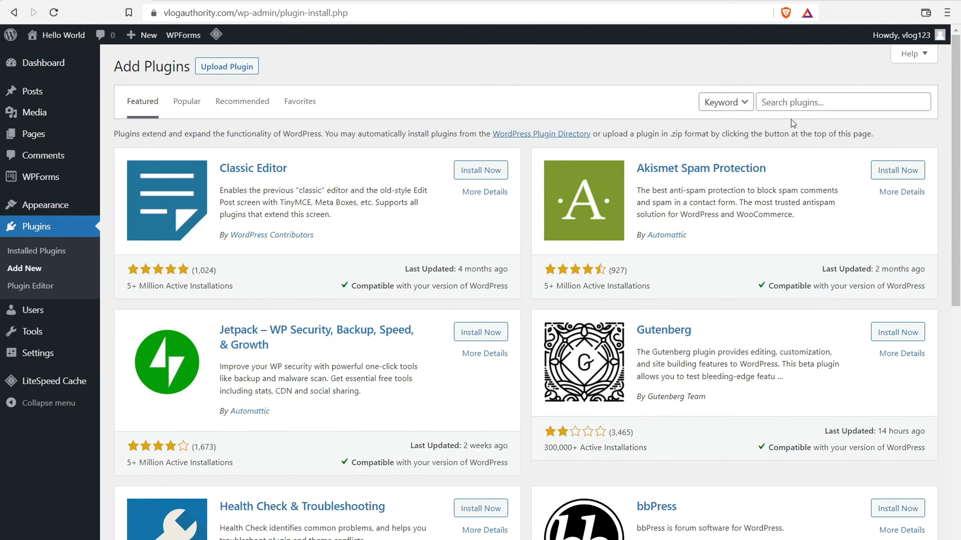
left_click(792, 102)
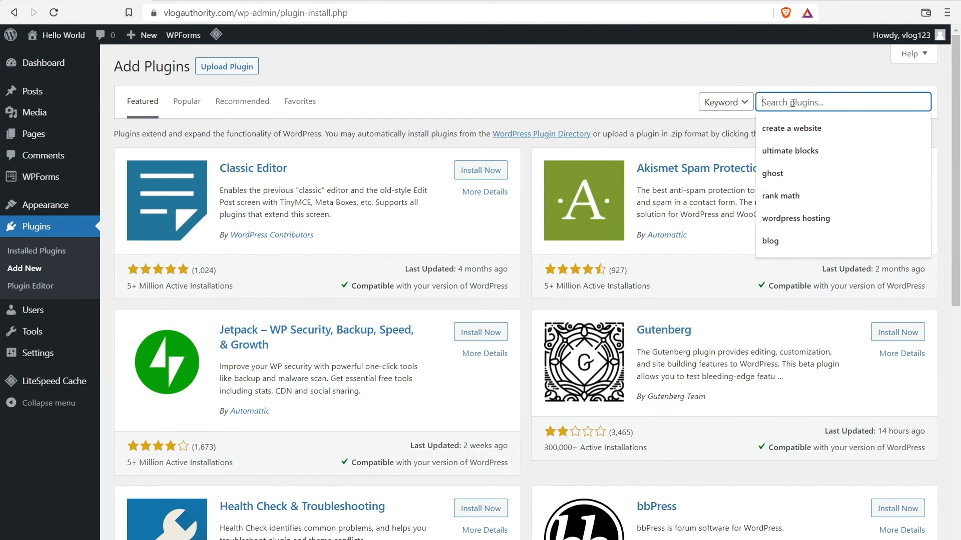
type("smush")
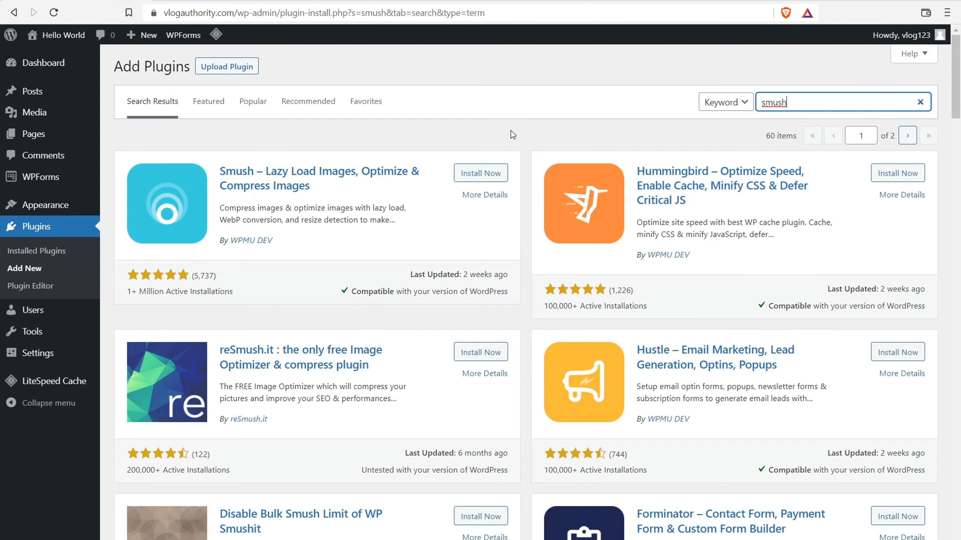
left_click(469, 175)
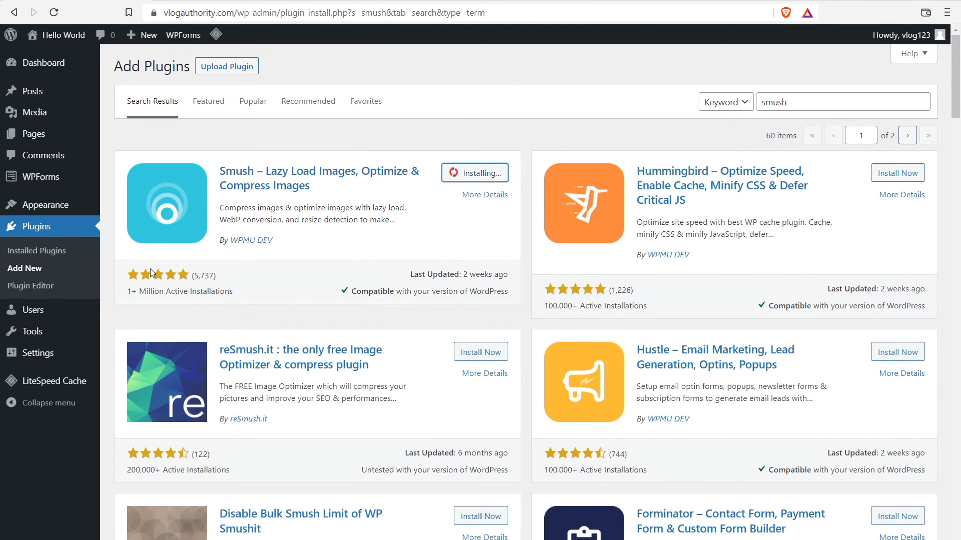
left_click(476, 180)
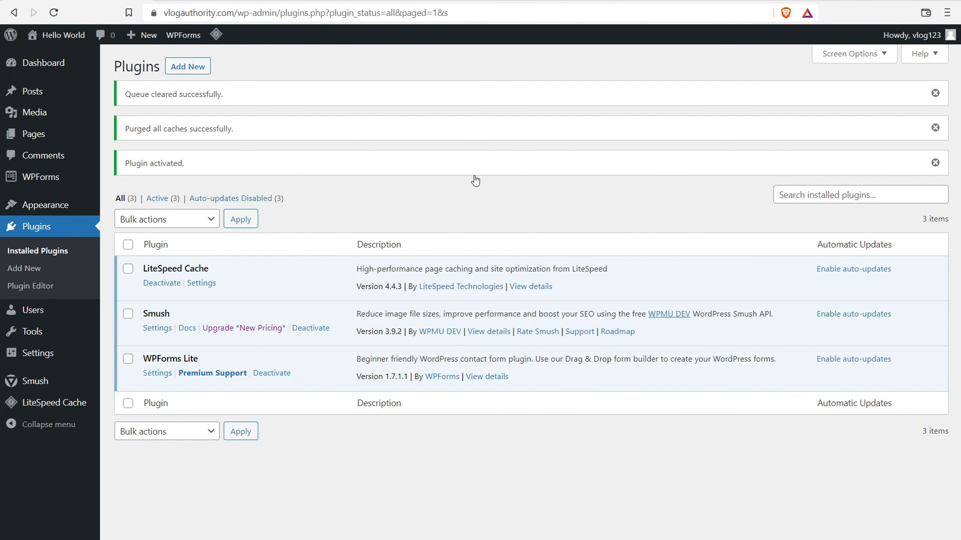
- Search the plugin directory for 'rank math' and install Rank Math SEO
left_click(188, 70)
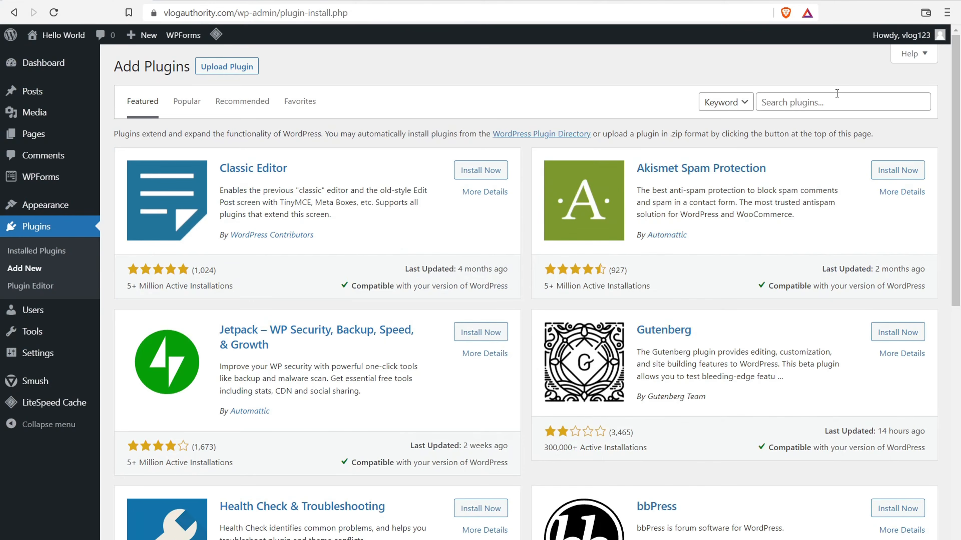
left_click(836, 94)
type("r")
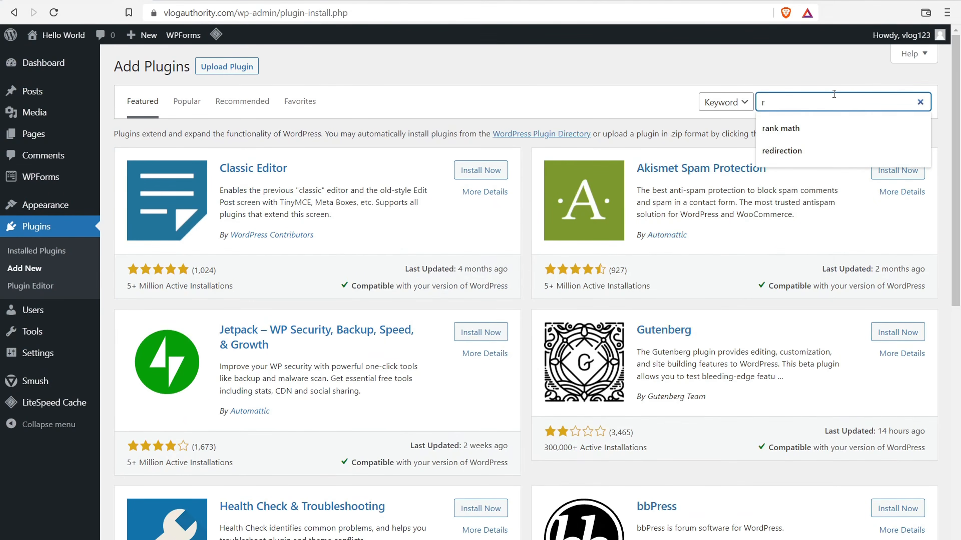
type("ank math")
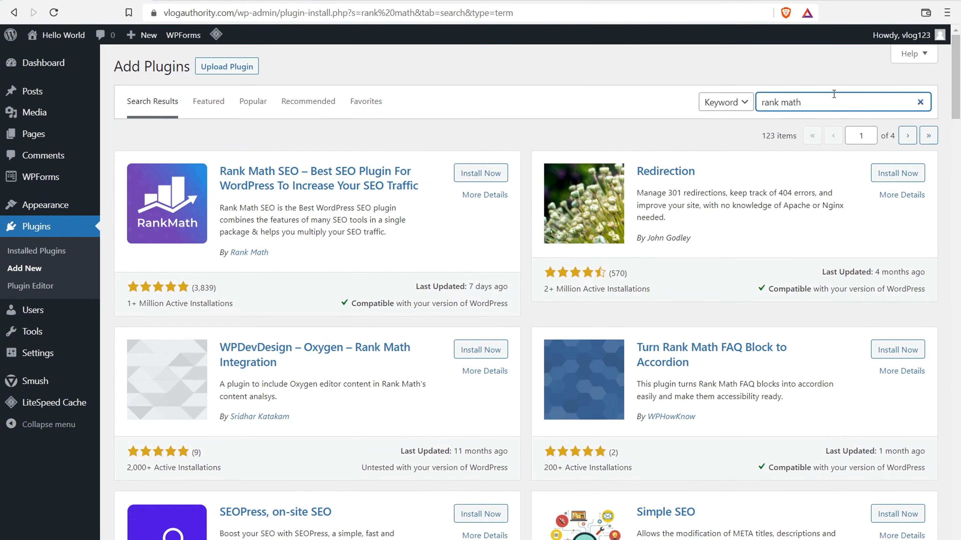
left_click(474, 173)
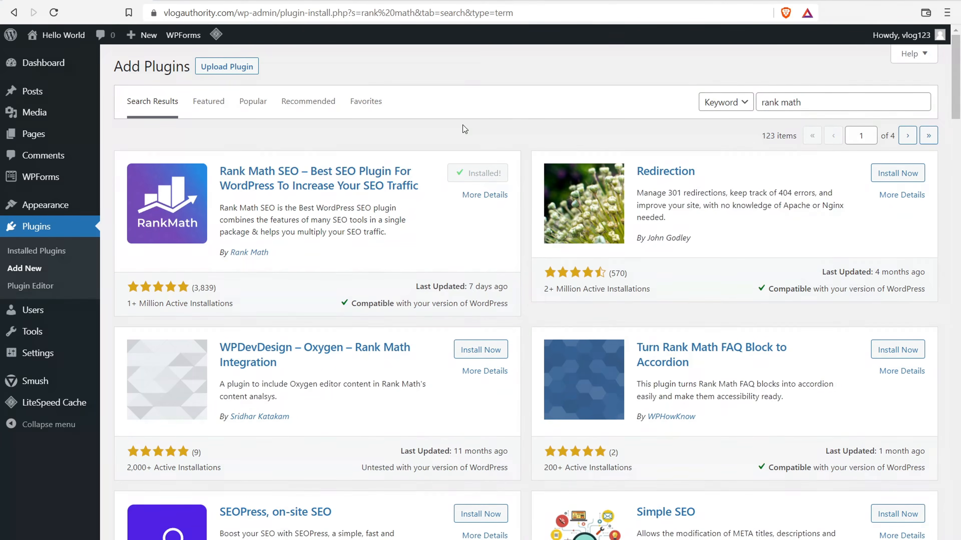
- Activate Rank Math, skip the account connection, and return to its dashboard
left_click(479, 174)
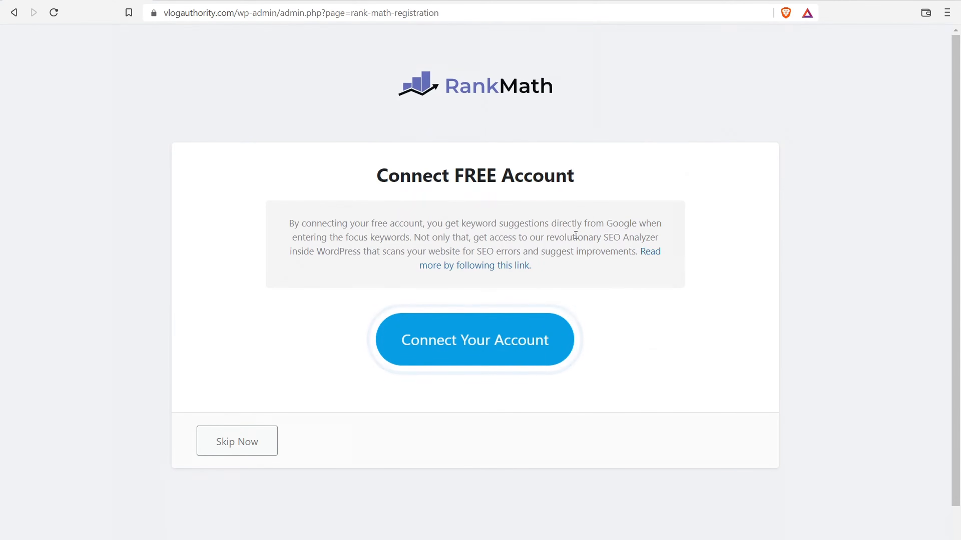
scroll(352, 265, "down", 1)
left_click(252, 396)
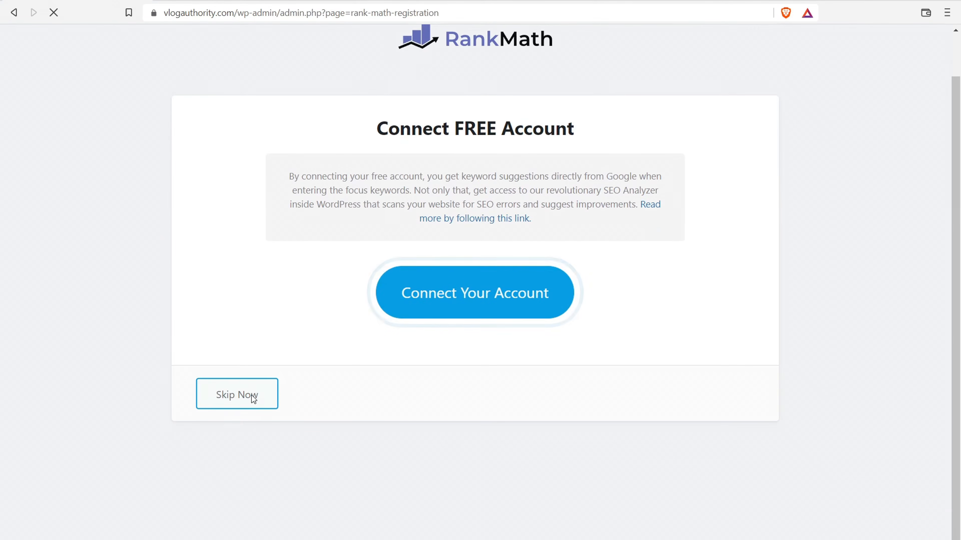
scroll(489, 294, "down", 3)
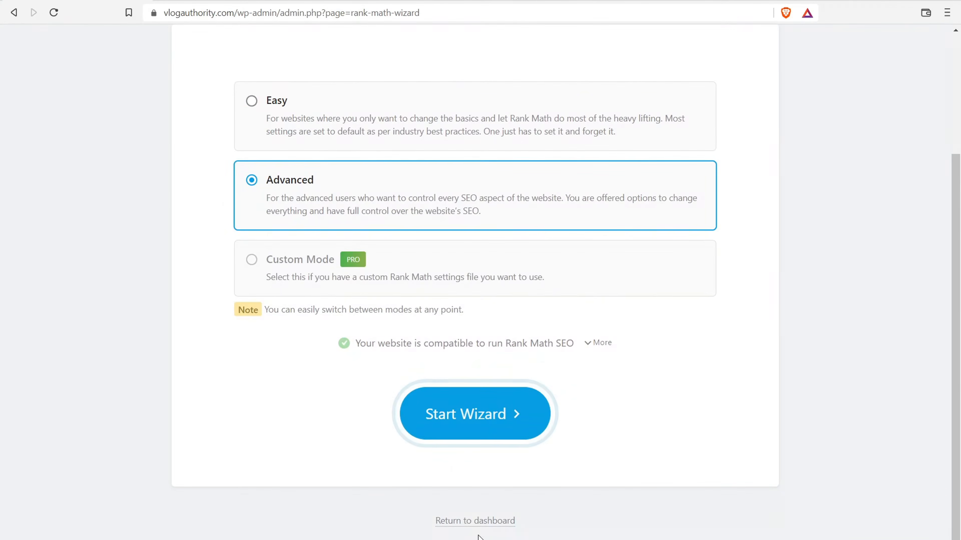
left_click(482, 521)
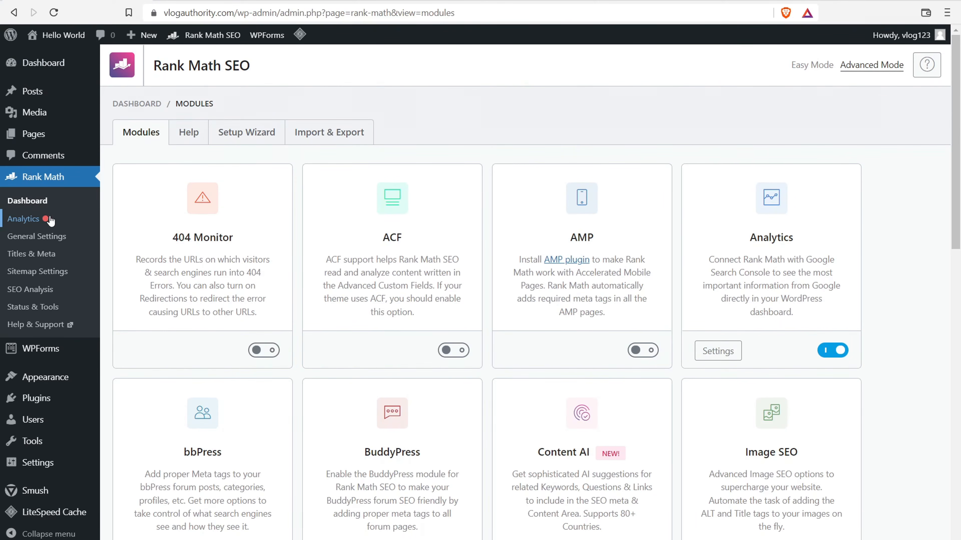
- In Rank Math General Settings, show Breadcrumbs and select its PHP code snippet
left_click(48, 236)
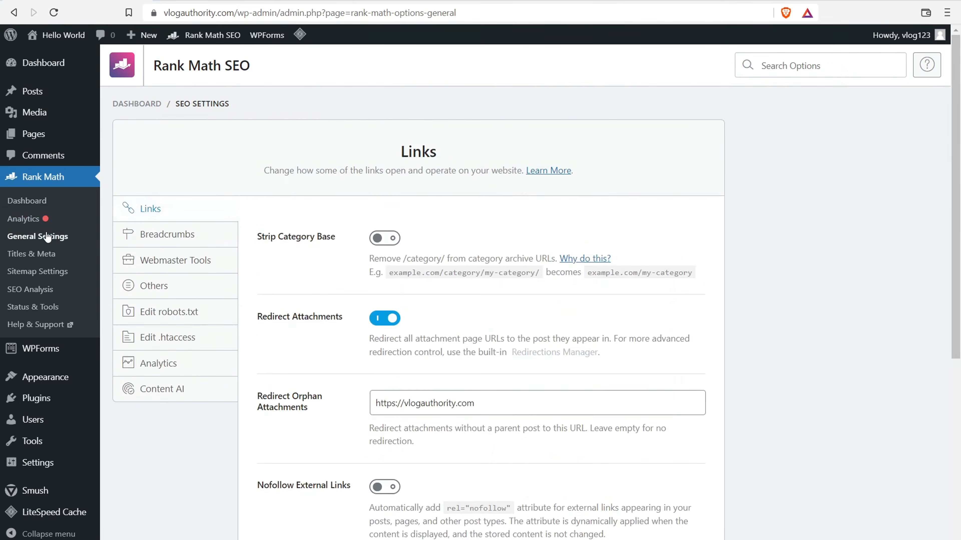
left_click(232, 260)
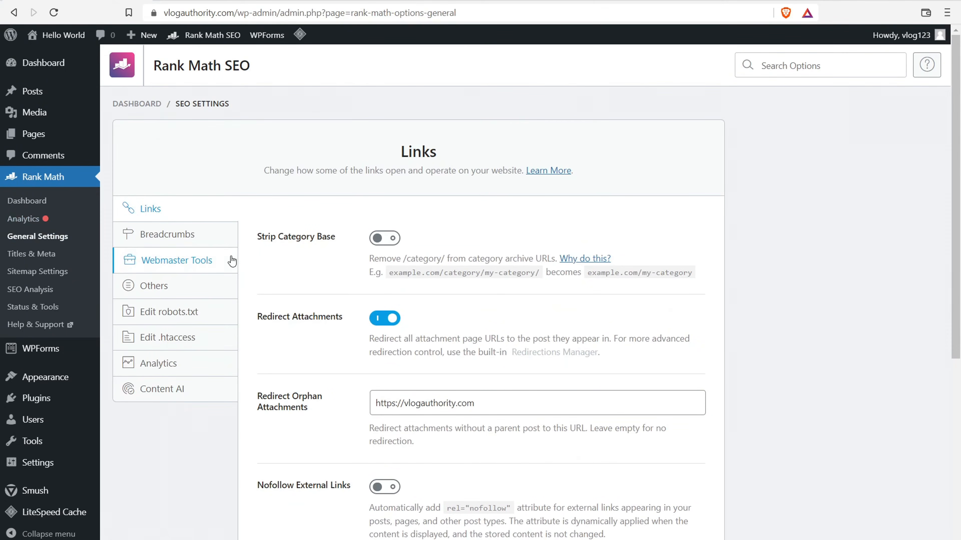
left_click(201, 243)
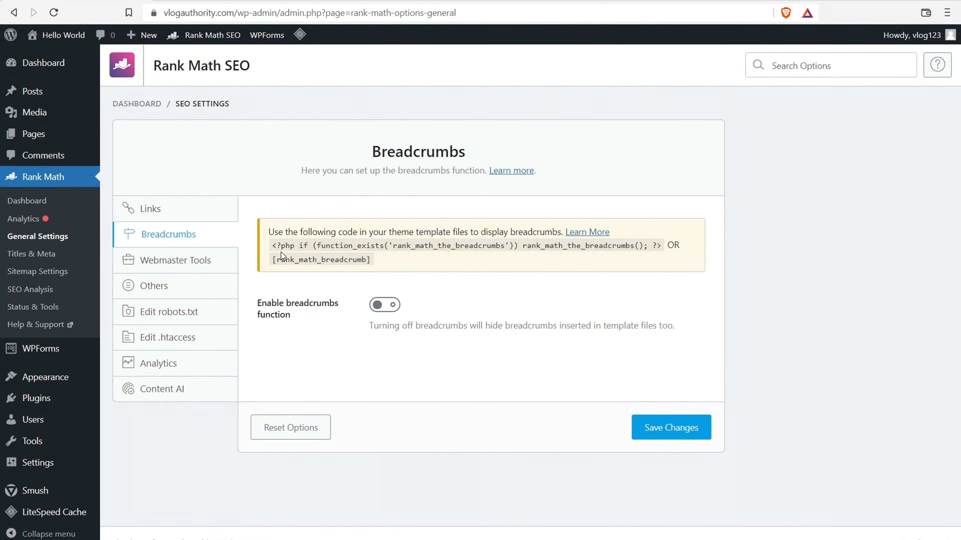
left_click_drag(273, 246, 603, 250)
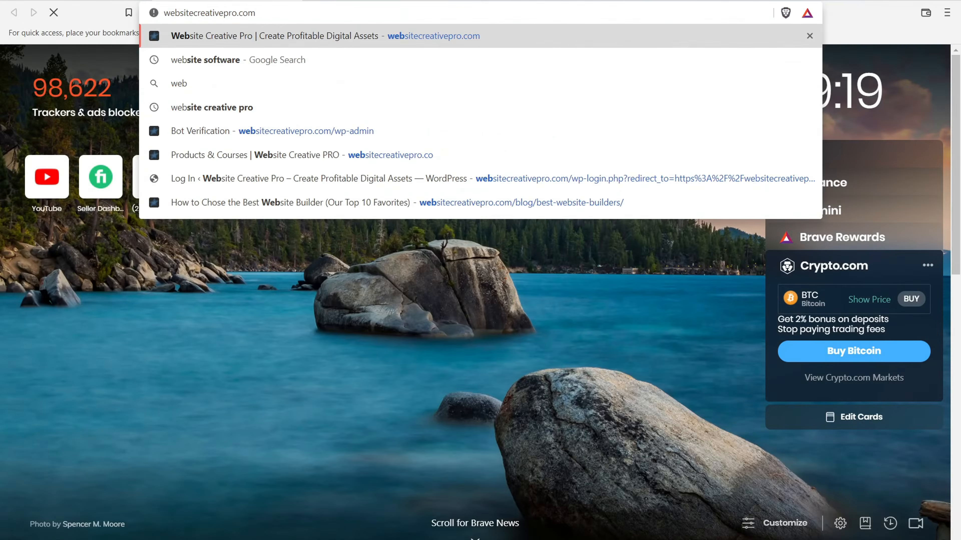
- Load websitecreativepro.com and highlight the breadcrumb trail on its Unstoppable Domains article
key("Return")
scroll(930, 266, "down", 10)
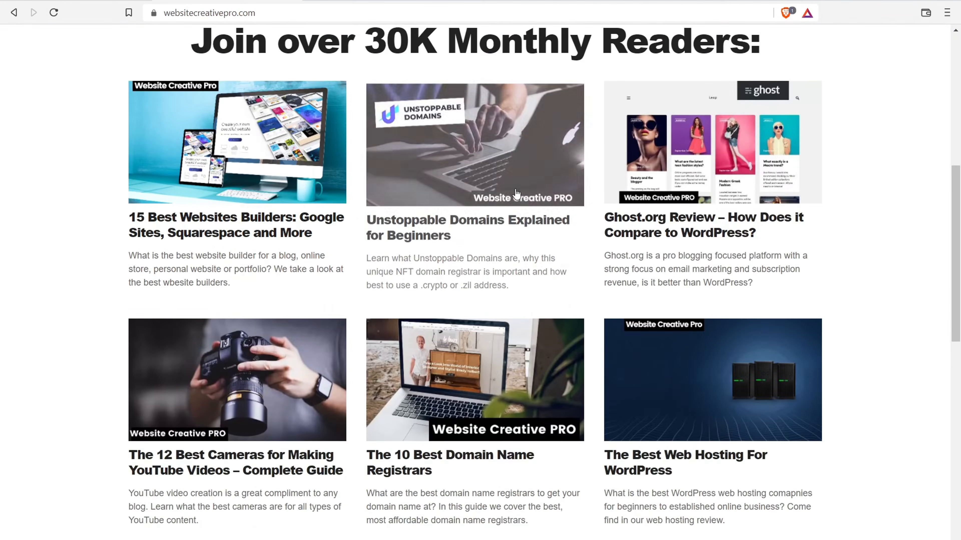
left_click(465, 236)
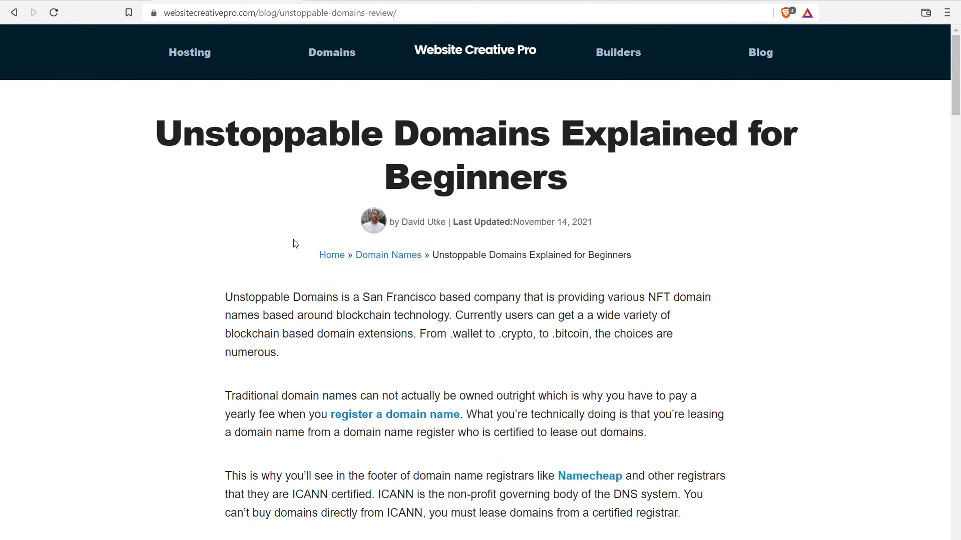
left_click_drag(612, 251, 379, 273)
left_click_drag(548, 255, 336, 279)
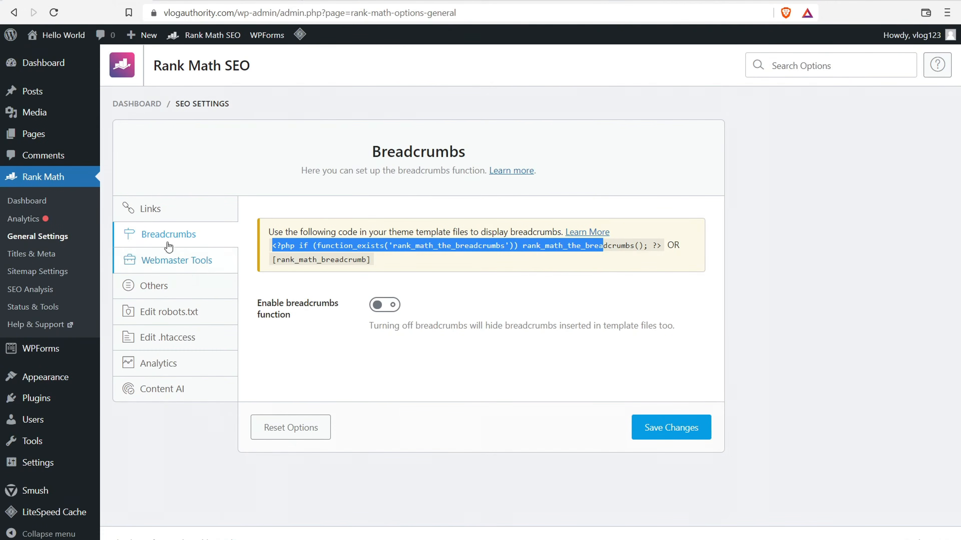
- Back in WordPress, go to Posts and open the Hello world! post
left_click(34, 201)
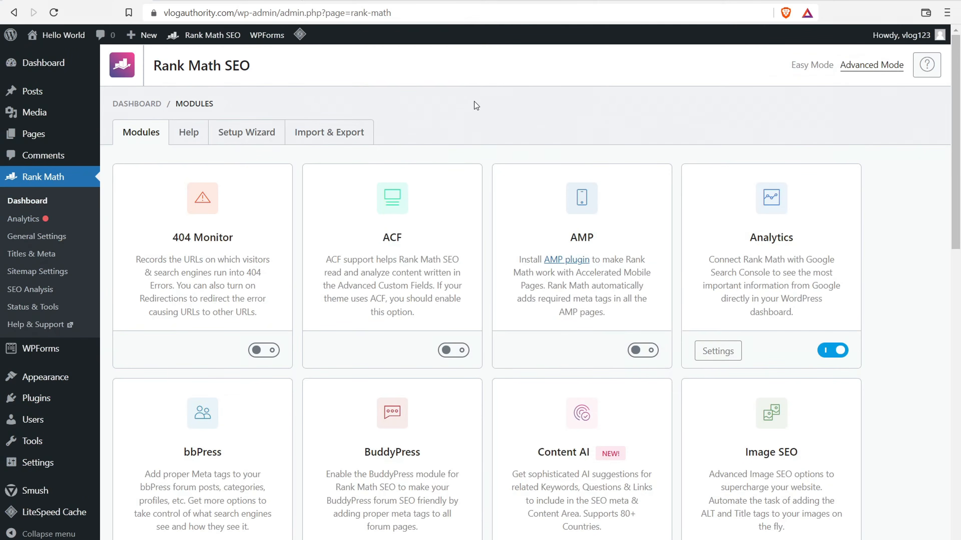
left_click(34, 93)
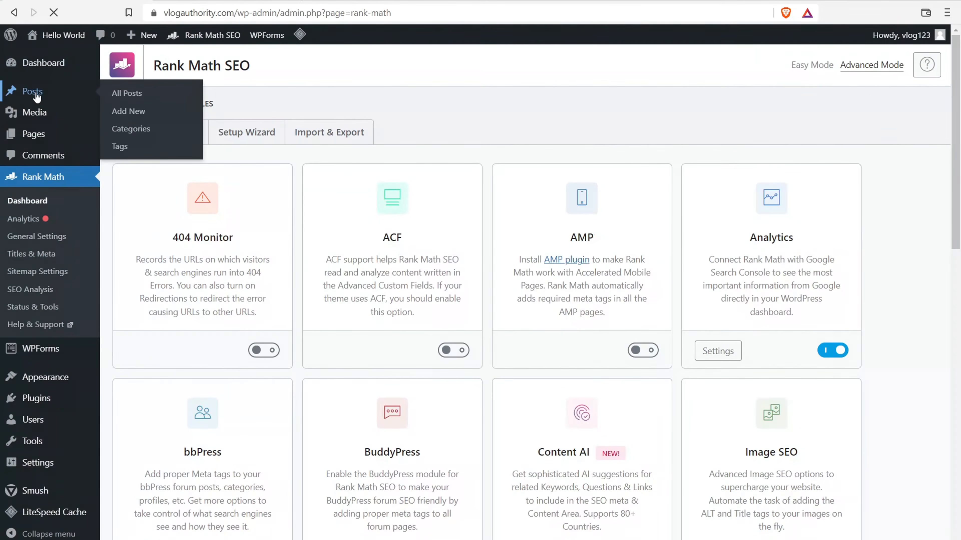
left_click(181, 164)
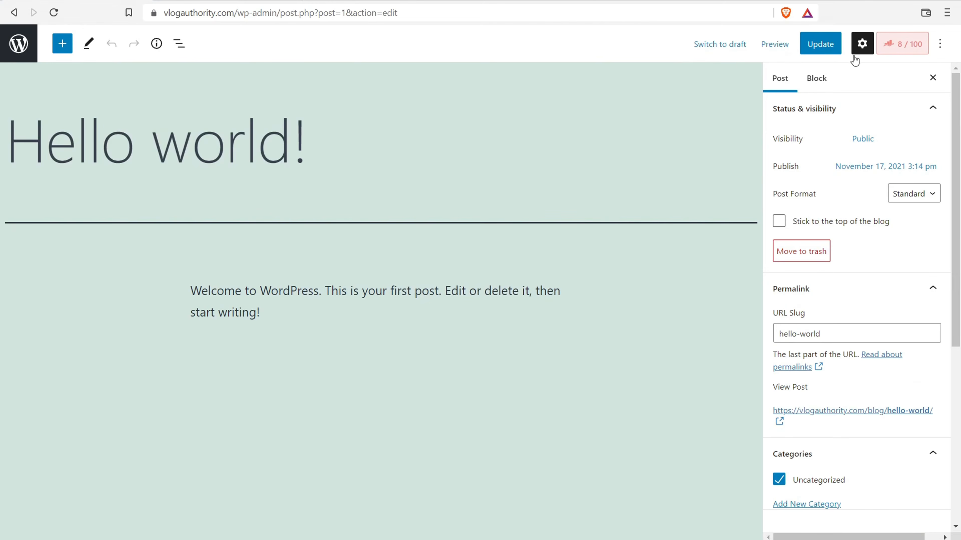
- Open Rank Math's SEO panel for Hello world! and launch the Edit Snippet preview editor
left_click(864, 47)
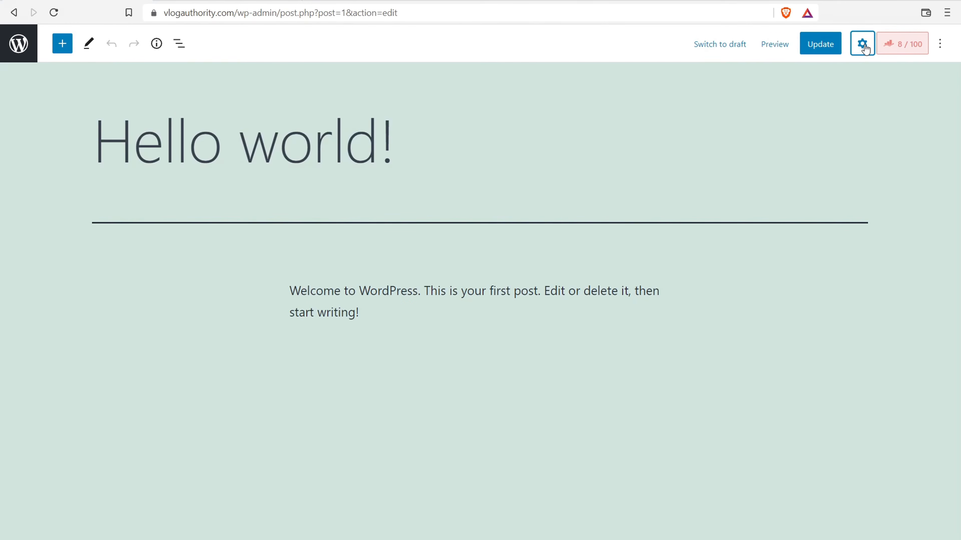
left_click(863, 43)
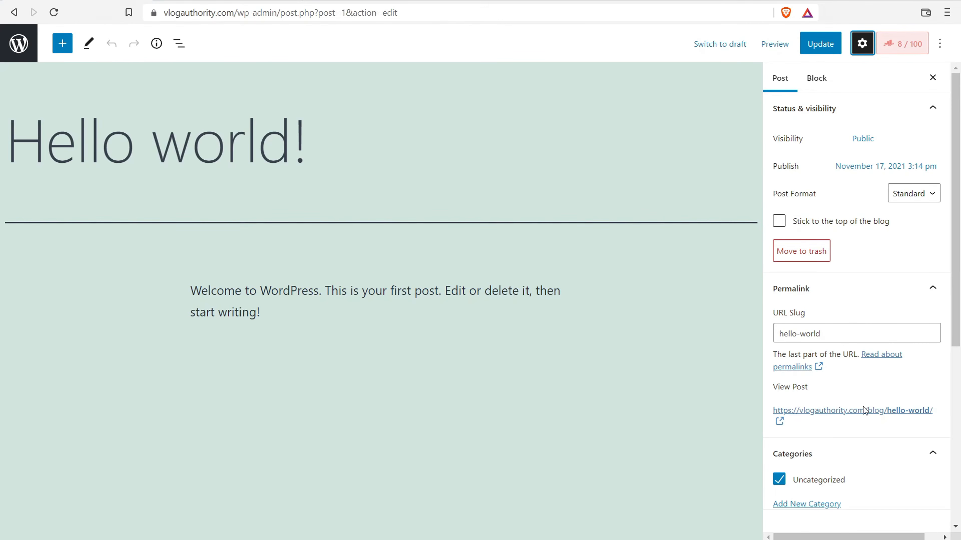
scroll(851, 401, "down", 3)
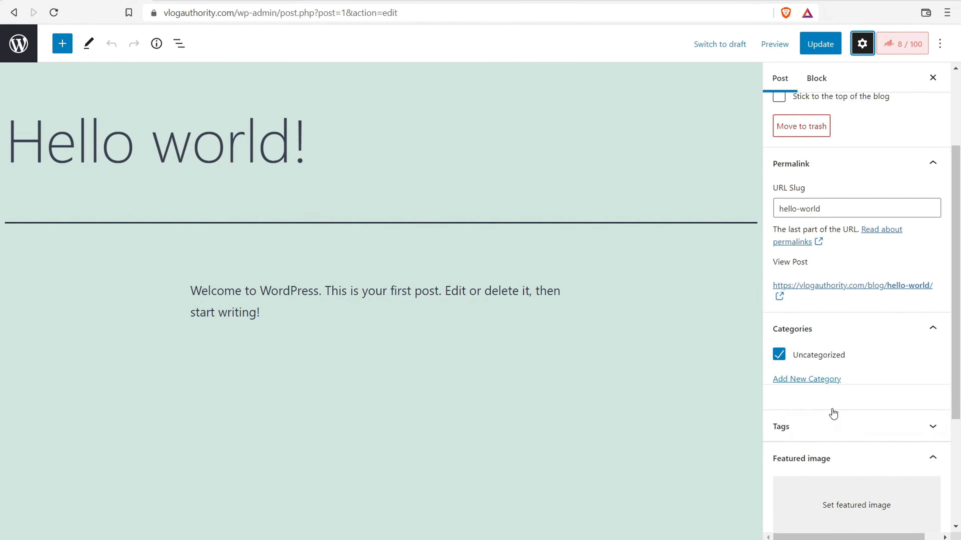
scroll(832, 414, "up", 3)
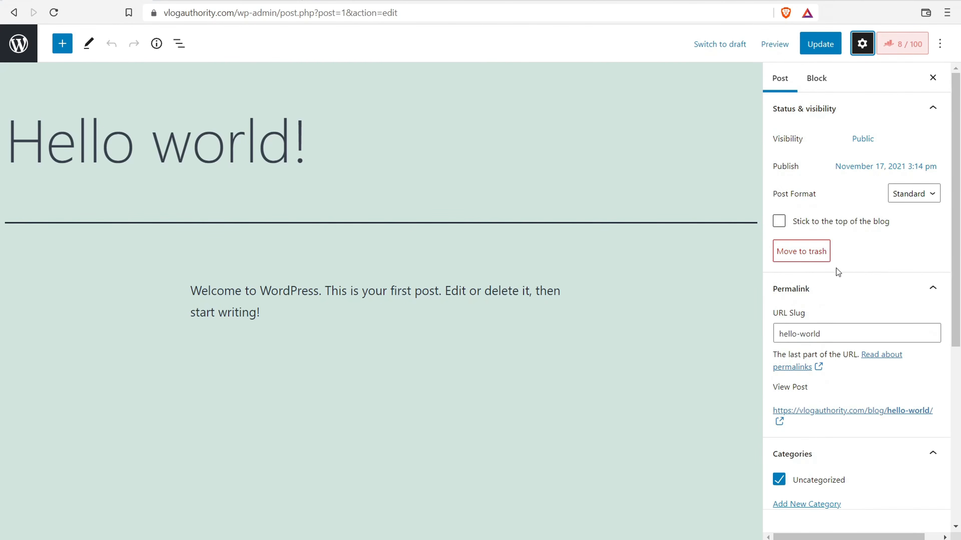
left_click(896, 47)
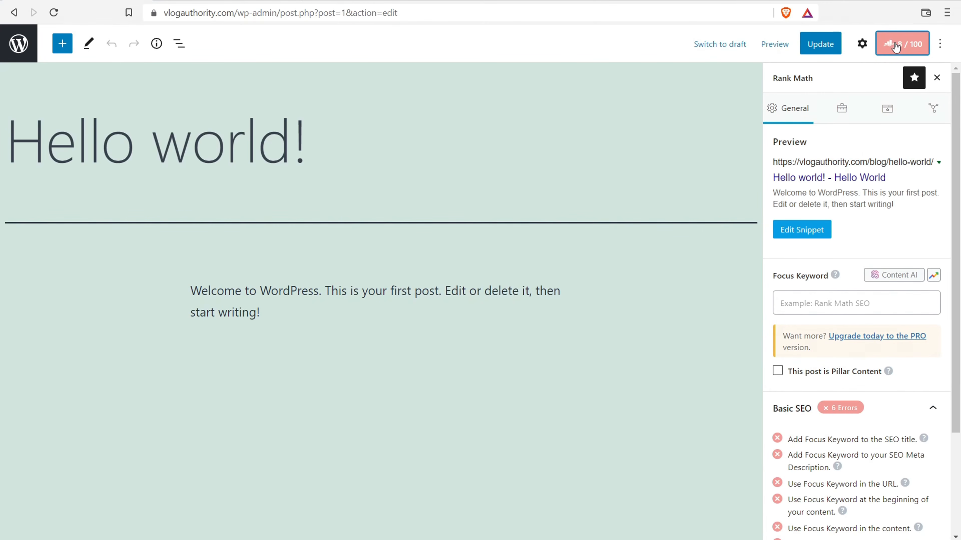
left_click(812, 229)
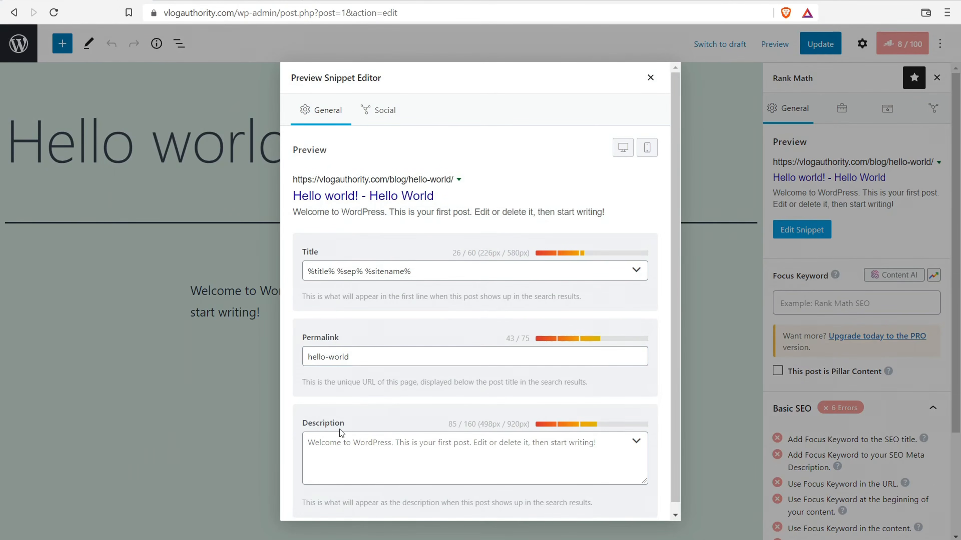
key("ctrl+t")
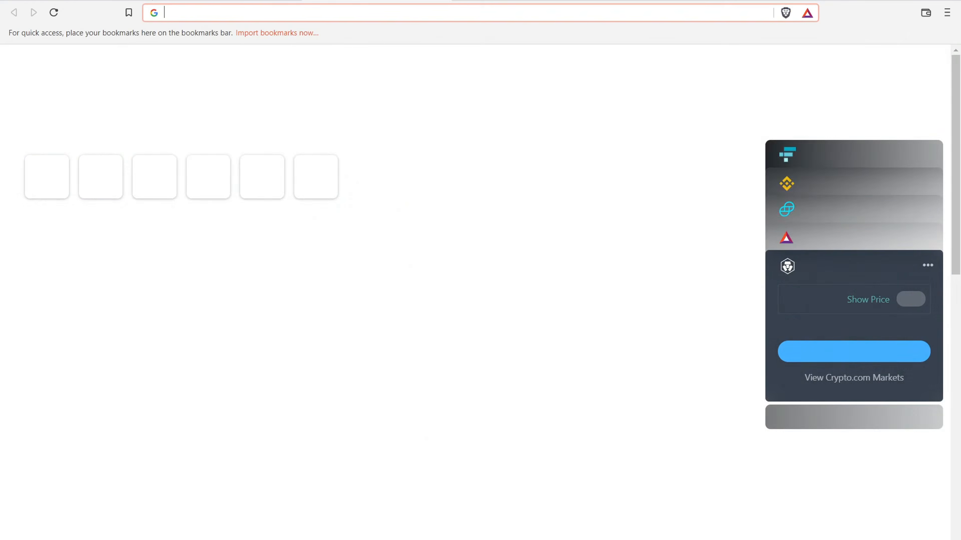
type("website creative pro")
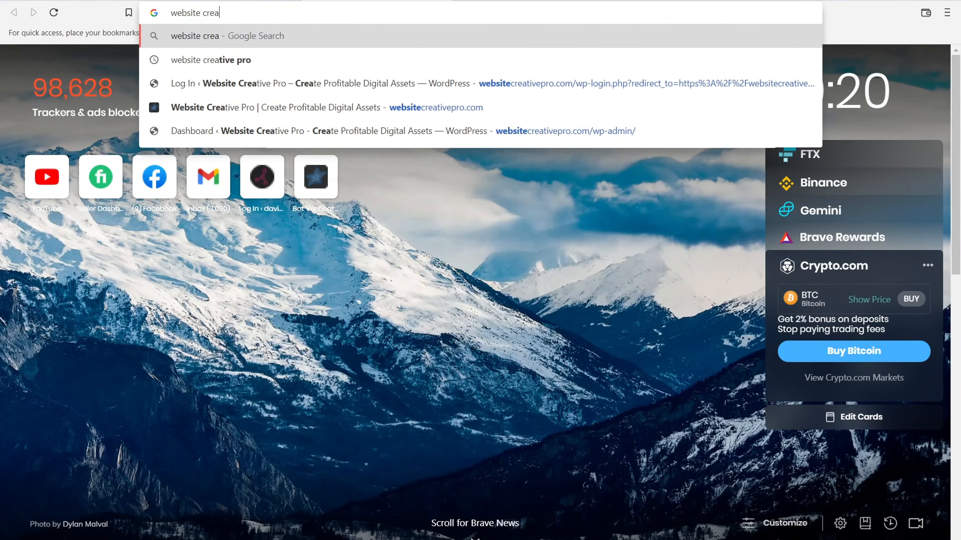
key("Return")
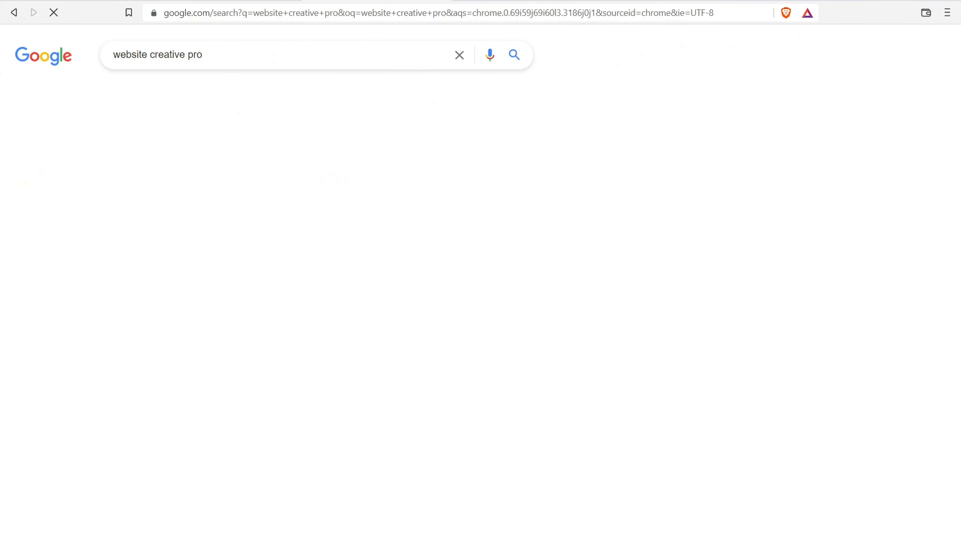
left_click_drag(129, 178, 304, 192)
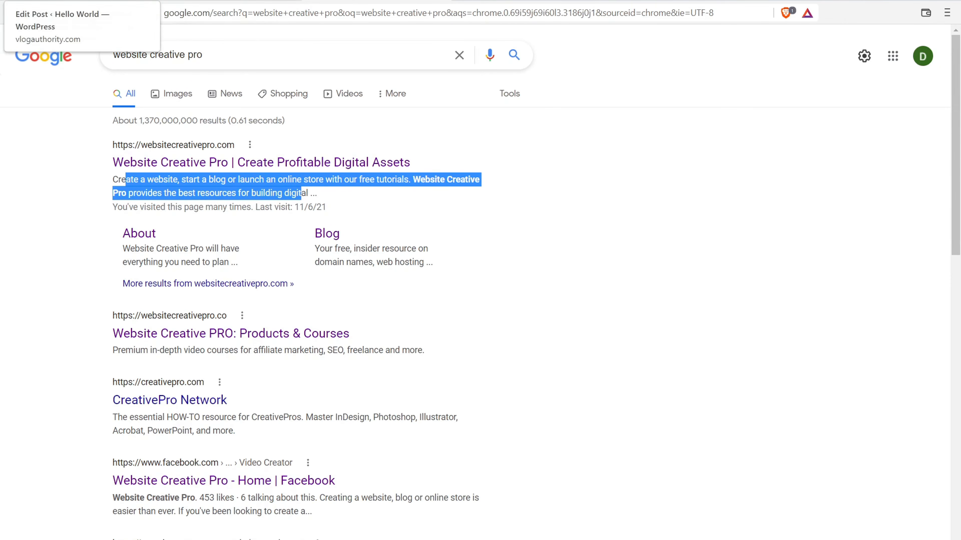
left_click(87, 1)
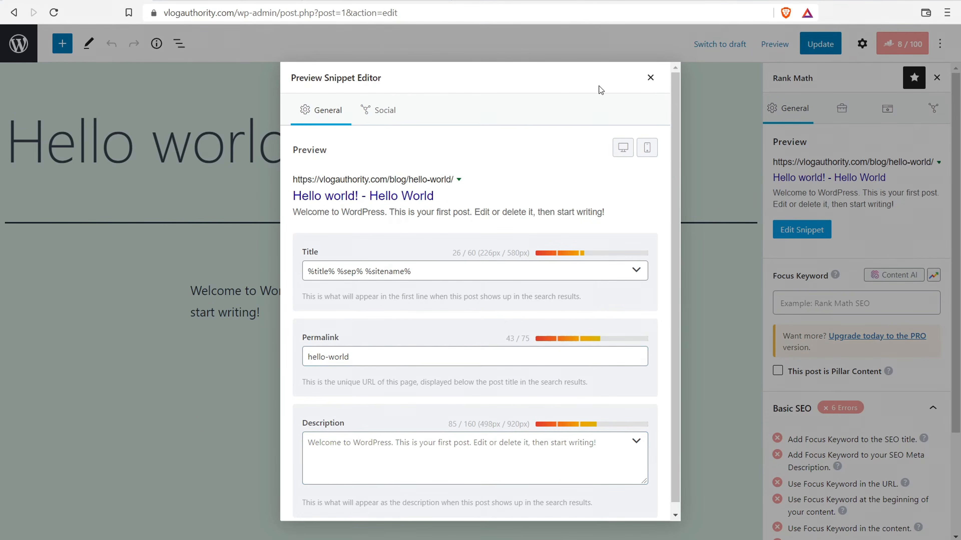
- Leave the post editor and select 'A static page' under Settings > Reading
left_click(651, 77)
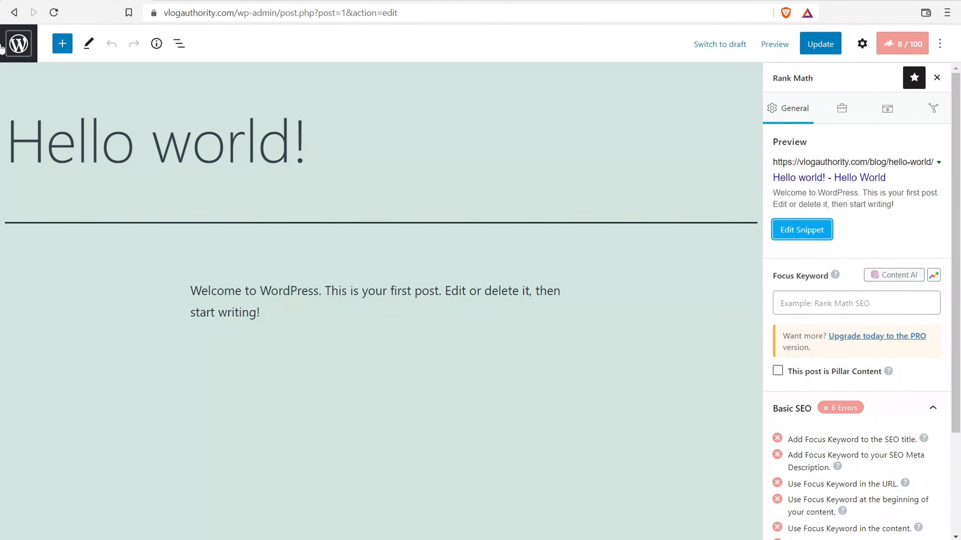
left_click(14, 48)
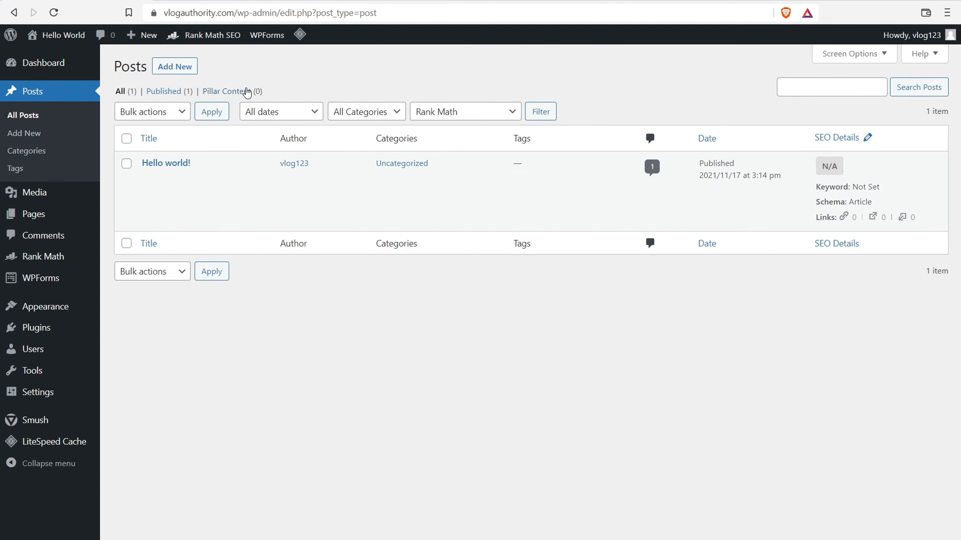
mouse_move(35, 394)
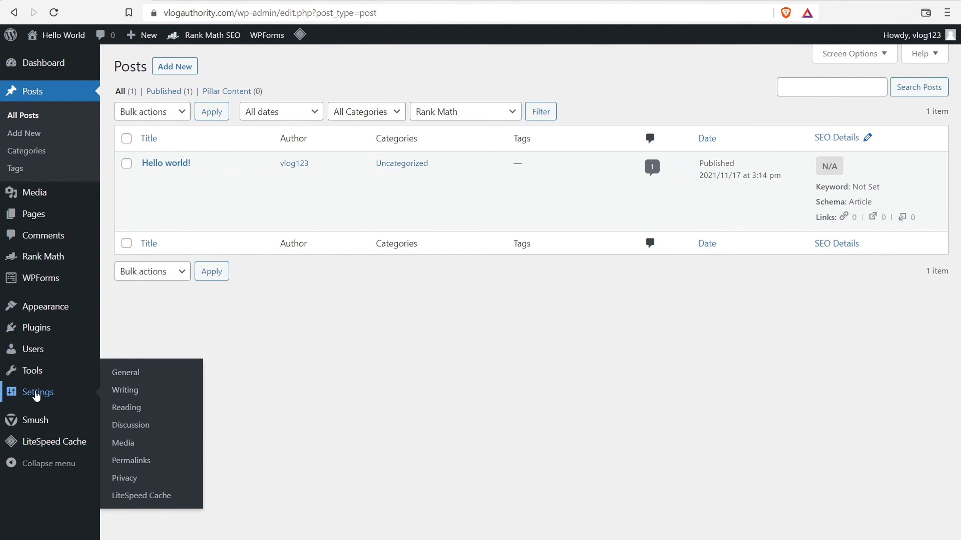
left_click(134, 411)
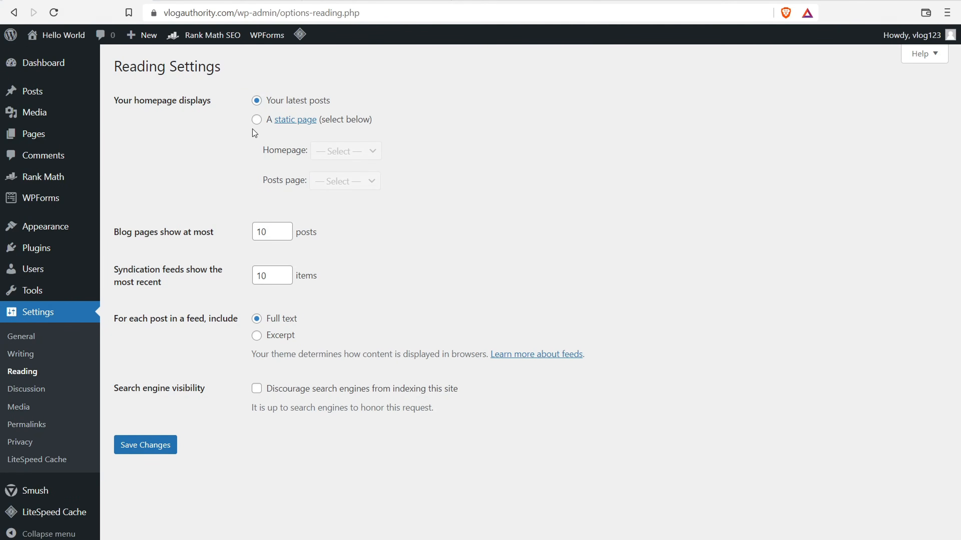
left_click(257, 120)
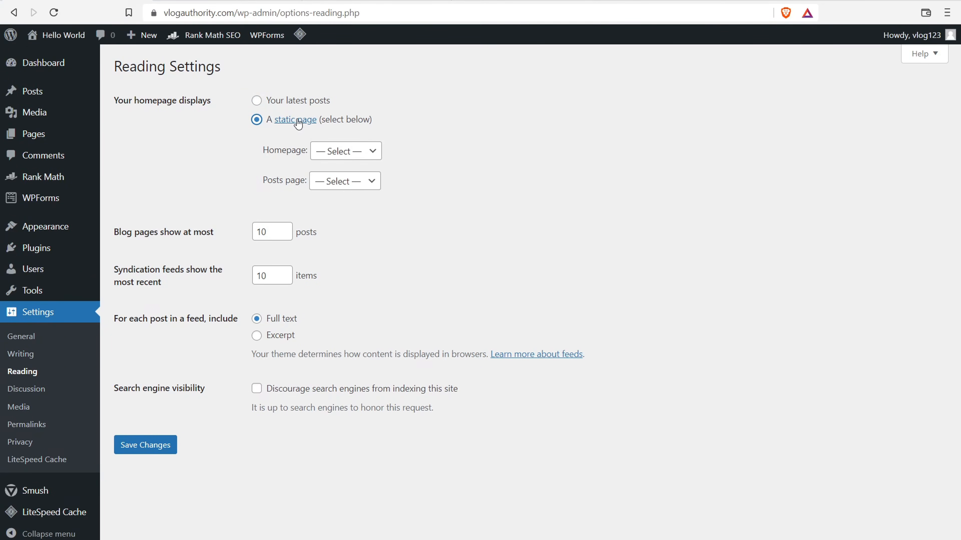
- Browse the Homepage and Posts page choices without saving, then go to the Pages list
left_click(350, 154)
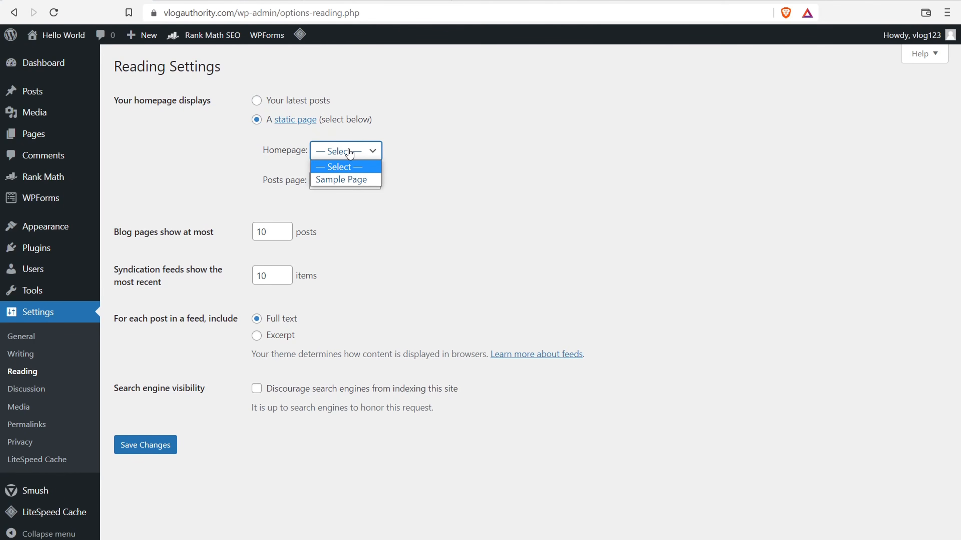
left_click(473, 154)
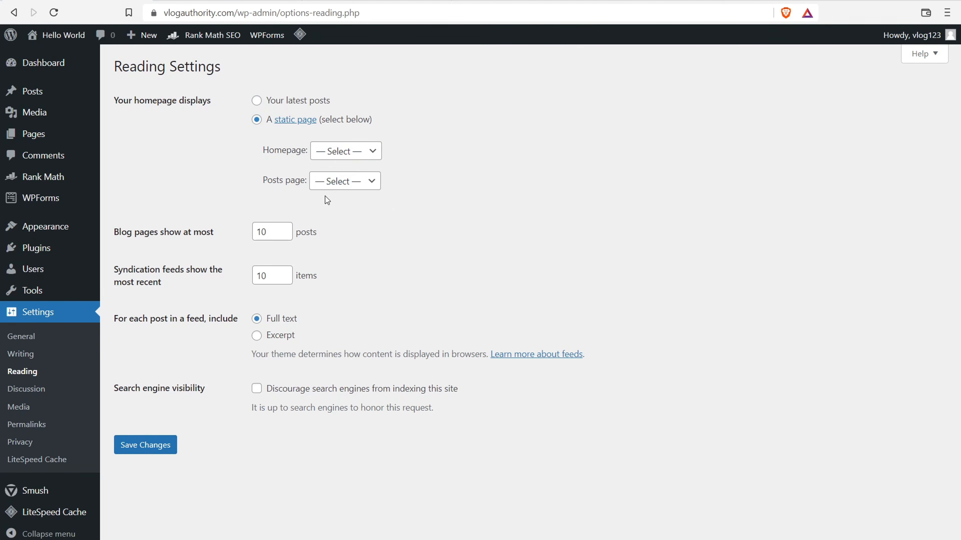
left_click(330, 190)
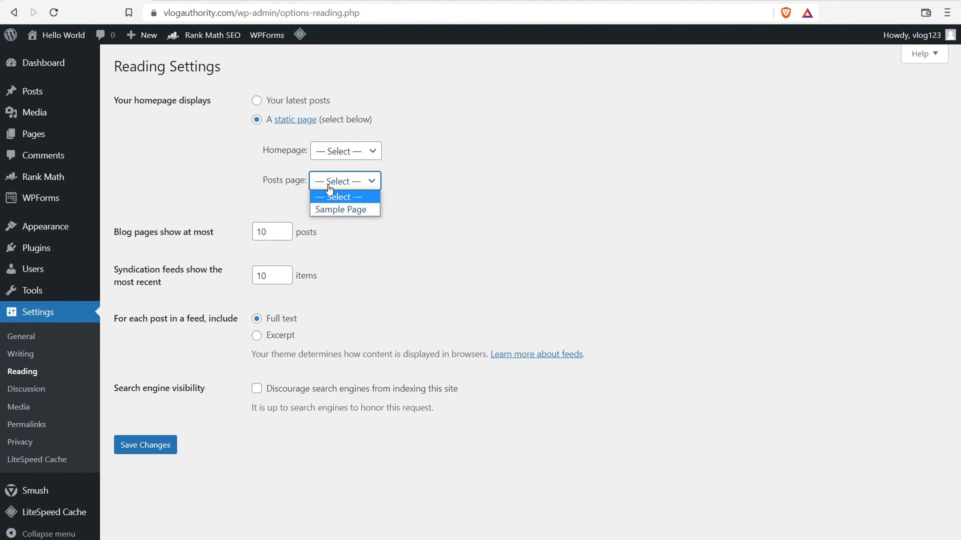
left_click(486, 183)
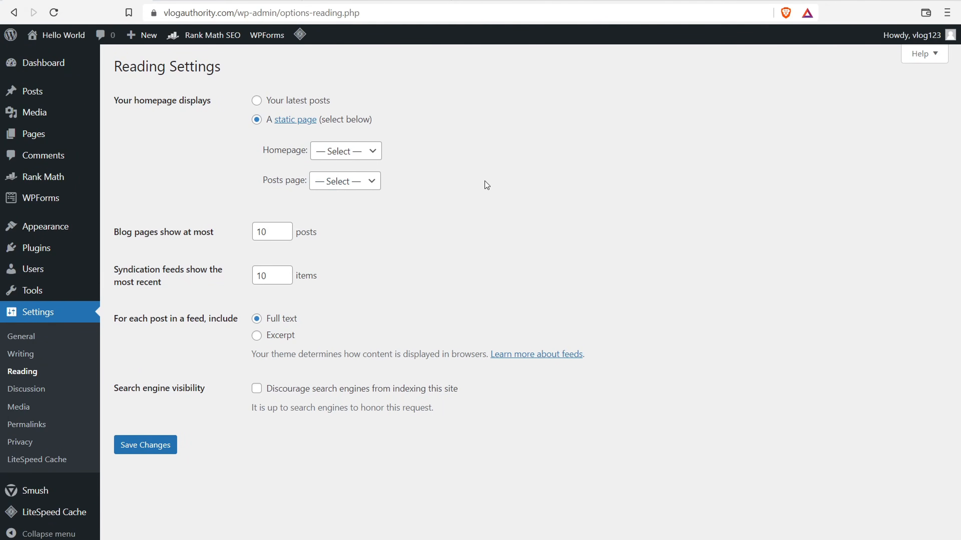
left_click(41, 134)
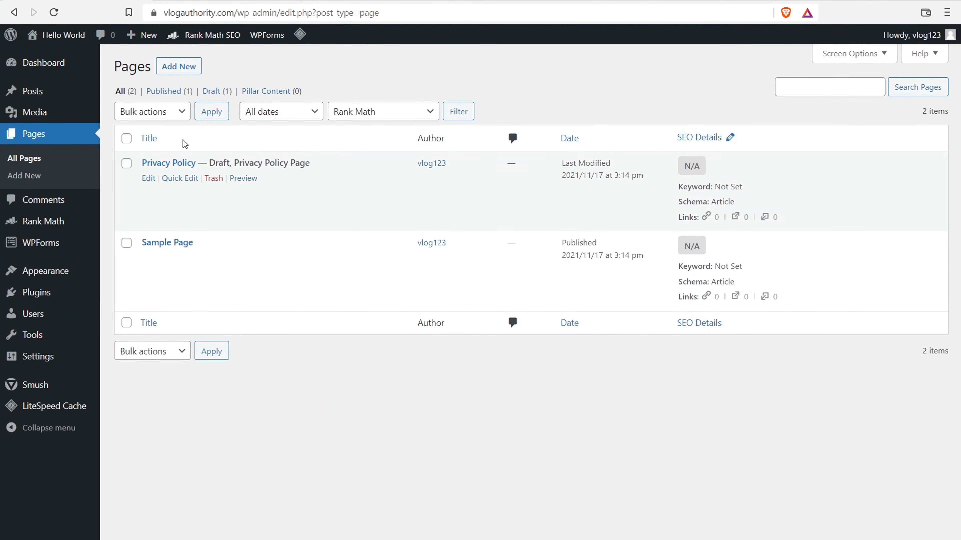
- Create and publish a new page titled 'Homepage', then return to the Pages list
left_click(181, 68)
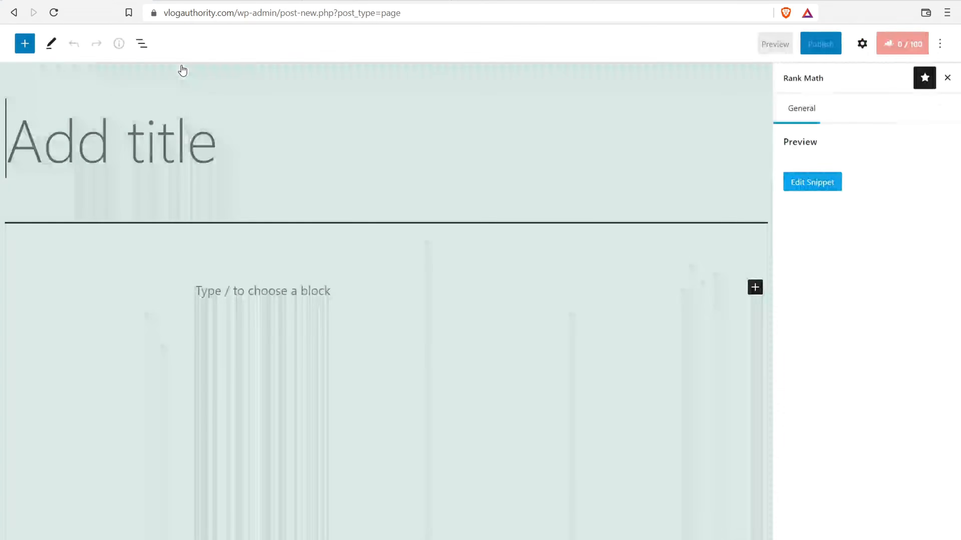
type("Homepage")
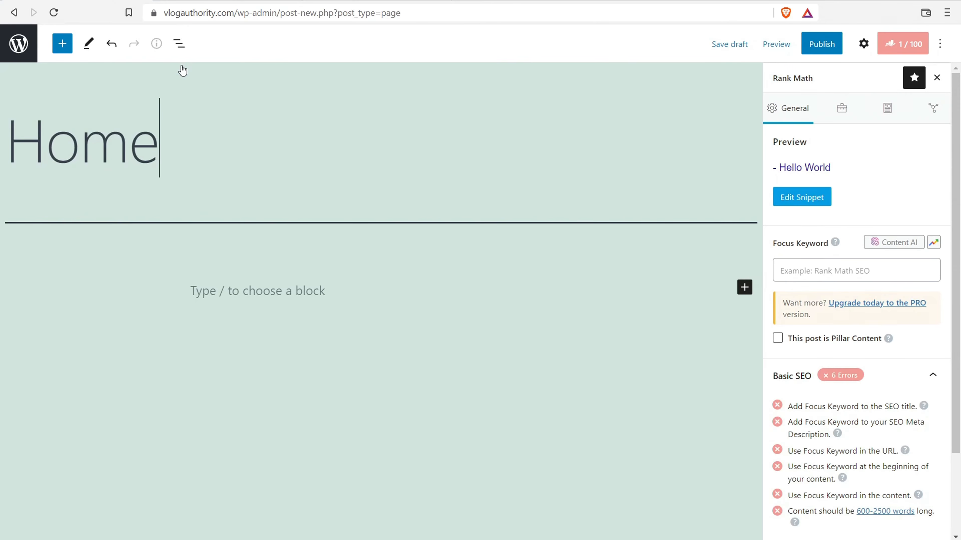
left_click(822, 52)
left_click(822, 53)
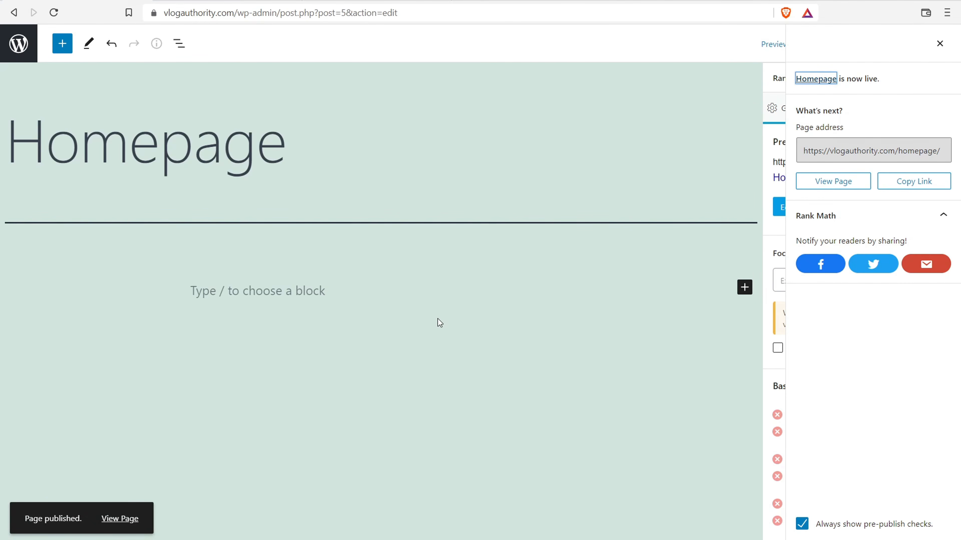
left_click(939, 44)
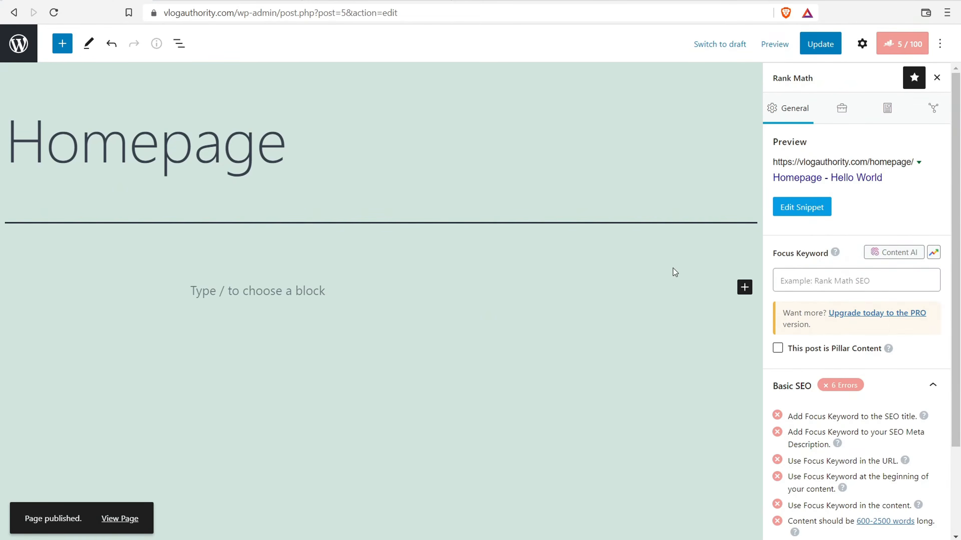
left_click(744, 287)
left_click(11, 43)
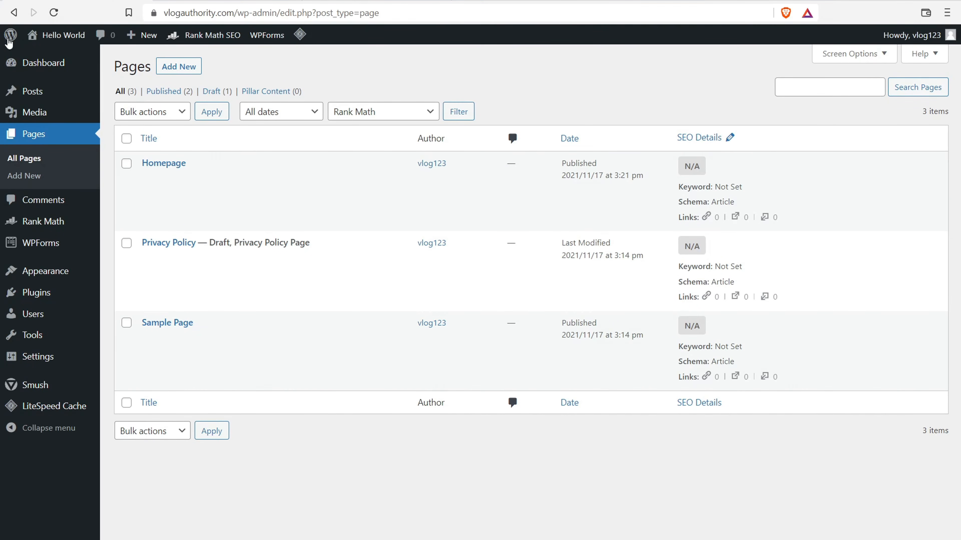
- Set the static front page to 'Homepage' in Reading settings, save, and open Rank Math
mouse_move(58, 364)
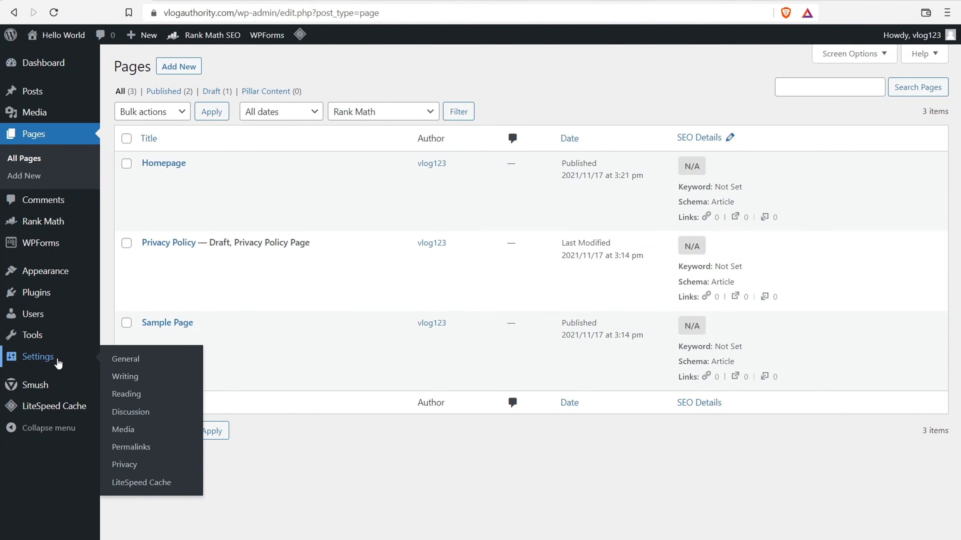
left_click(135, 400)
left_click(257, 120)
left_click(363, 151)
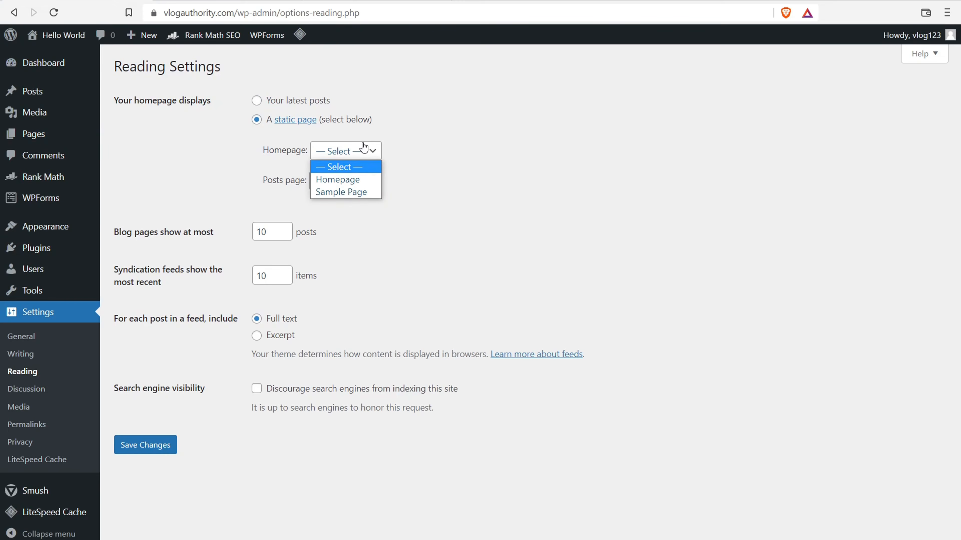
left_click(360, 181)
left_click(154, 446)
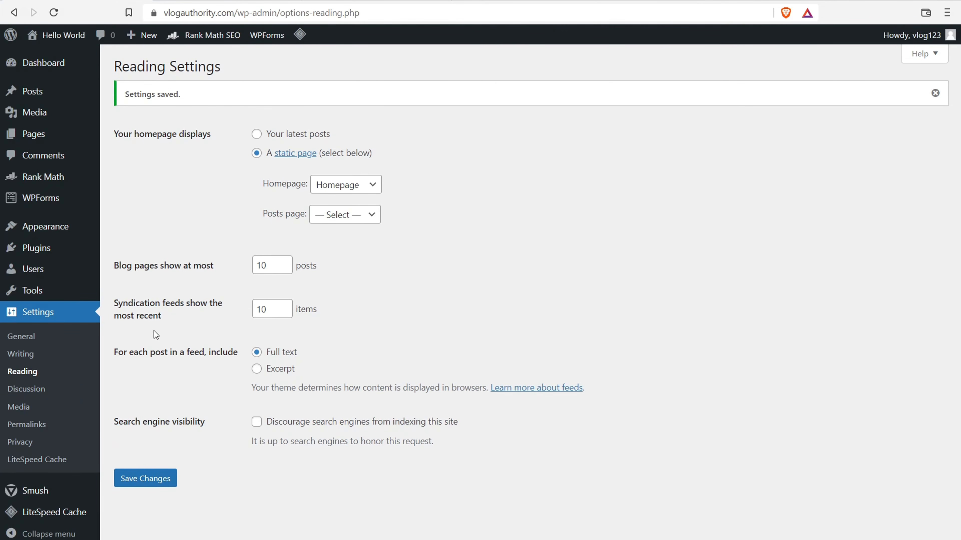
left_click(47, 182)
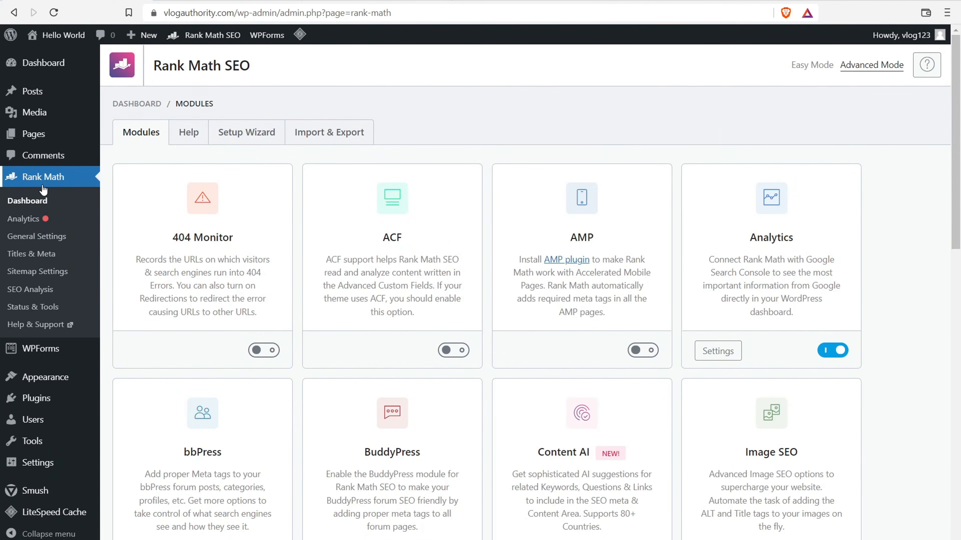
- Check Rank Math's Titles & Meta Homepage tab and follow the 'Edit Page: Homepage' link
left_click(37, 236)
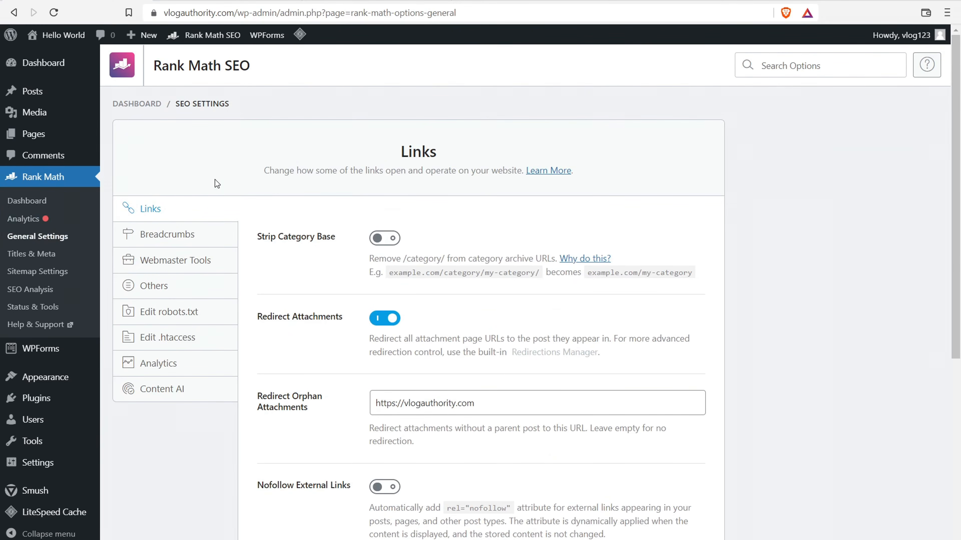
left_click(54, 254)
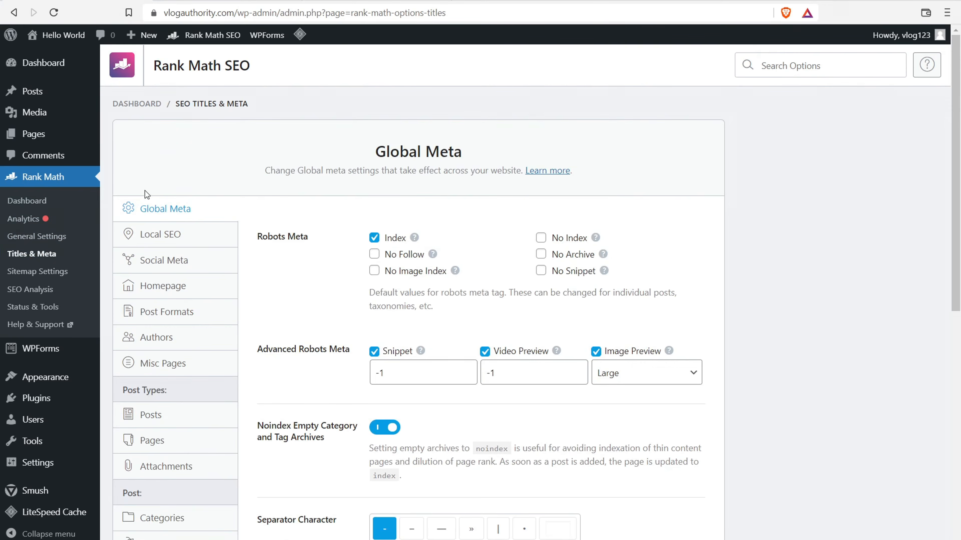
left_click(176, 291)
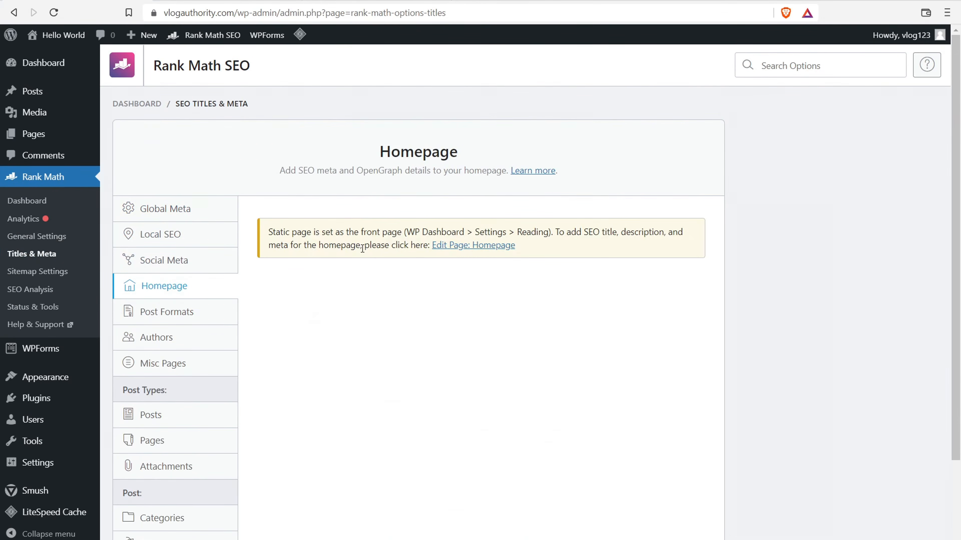
left_click_drag(570, 232, 639, 243)
left_click(368, 214)
left_click(466, 246)
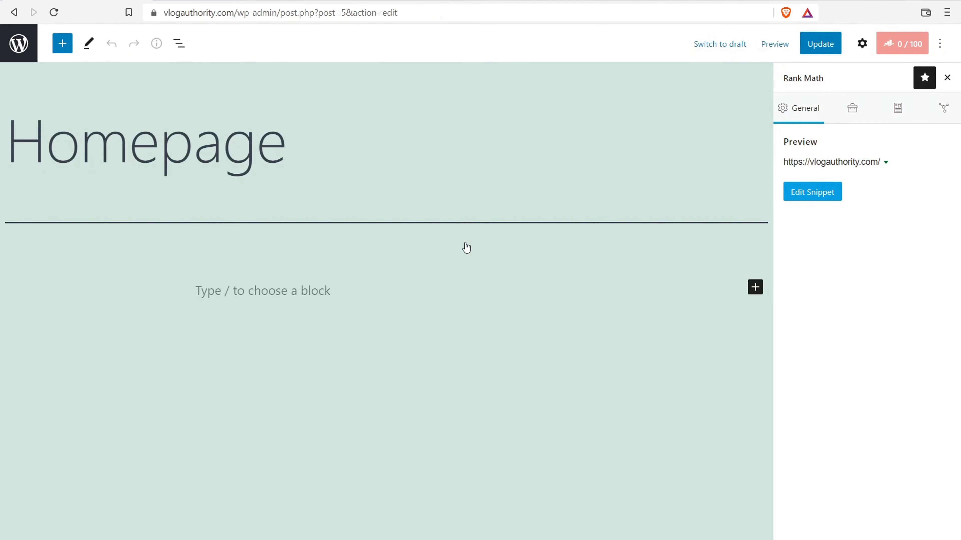
- Review the Homepage's Rank Math snippet preview, then go back and open the Users list
left_click(908, 44)
left_click(907, 45)
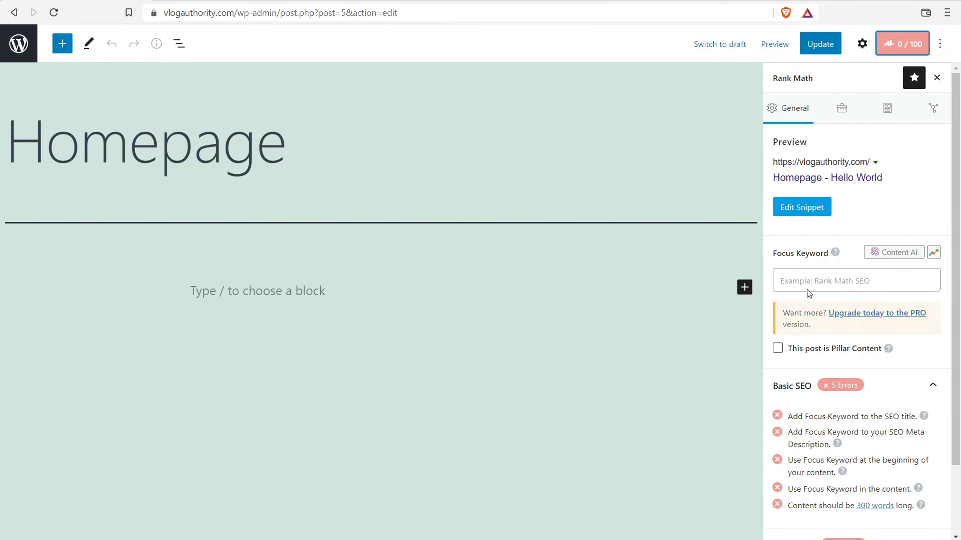
left_click(791, 212)
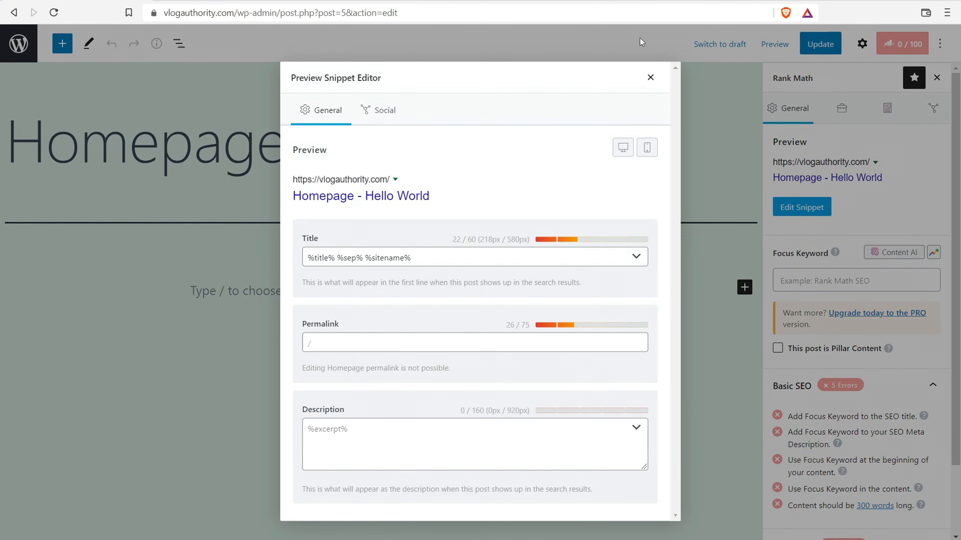
left_click(650, 78)
left_click(8, 53)
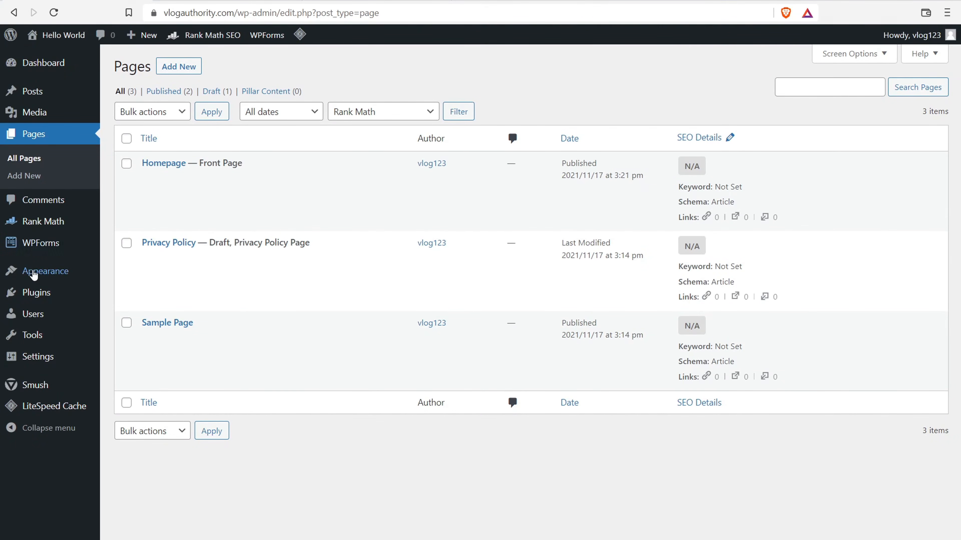
left_click(38, 314)
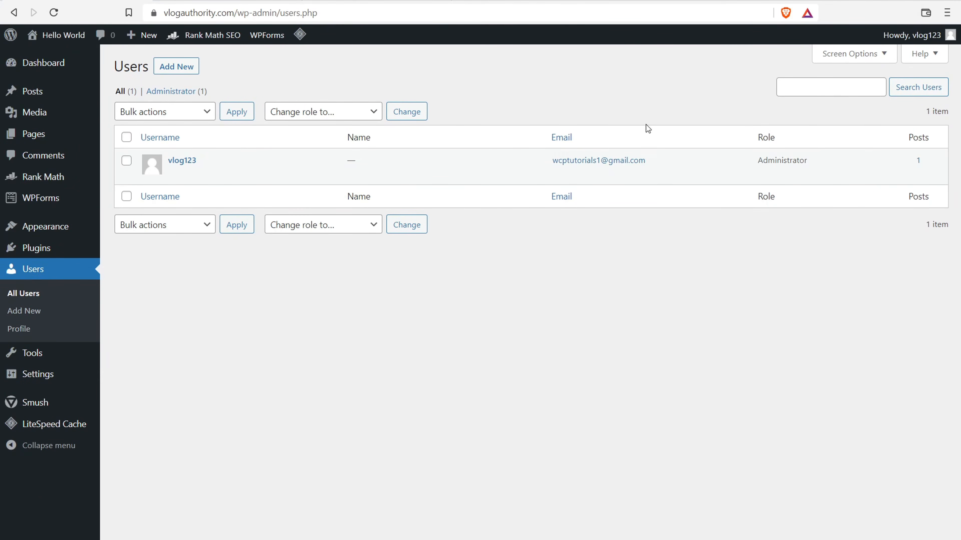
- Open the administrator's profile and open its Gravatar profile-picture link in a new tab
left_click_drag(757, 161, 818, 164)
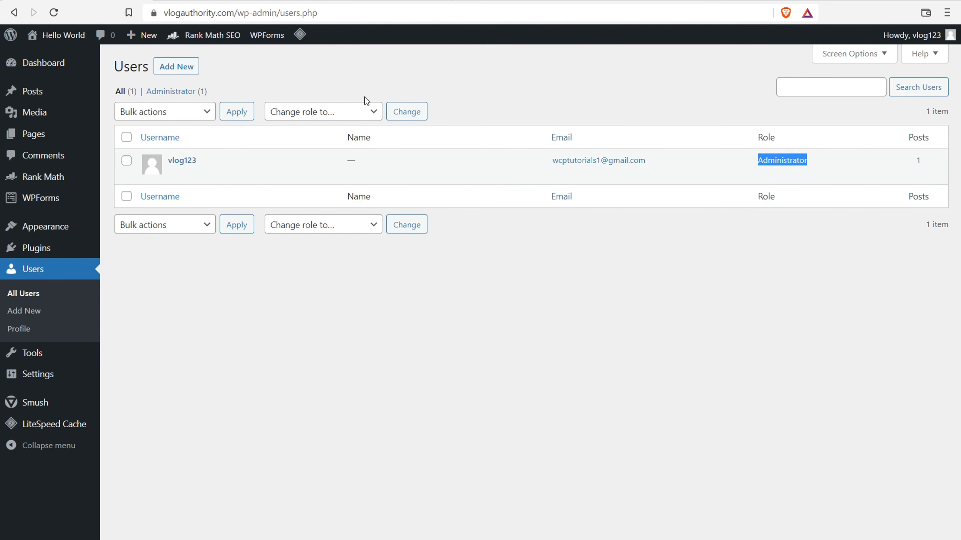
left_click(185, 162)
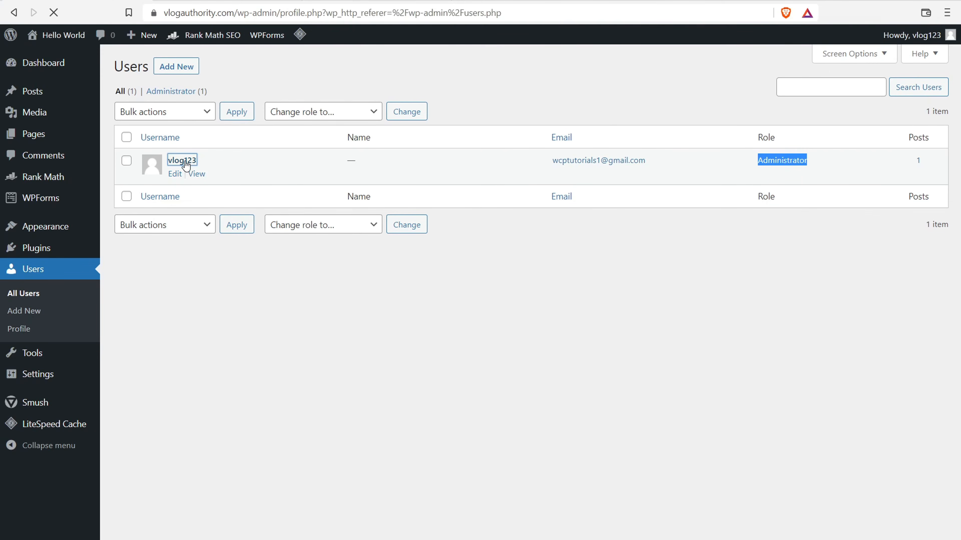
scroll(197, 186, "down", 5)
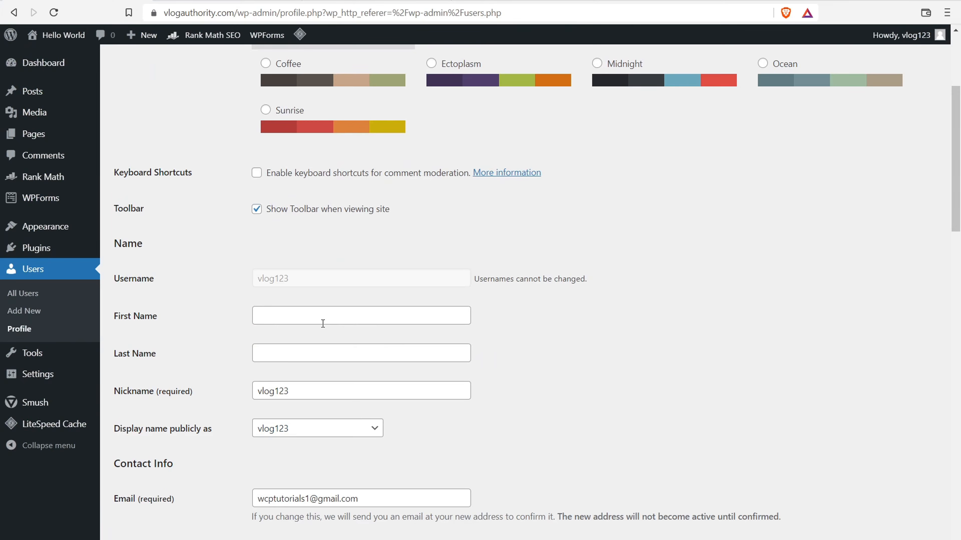
scroll(292, 350, "down", 10)
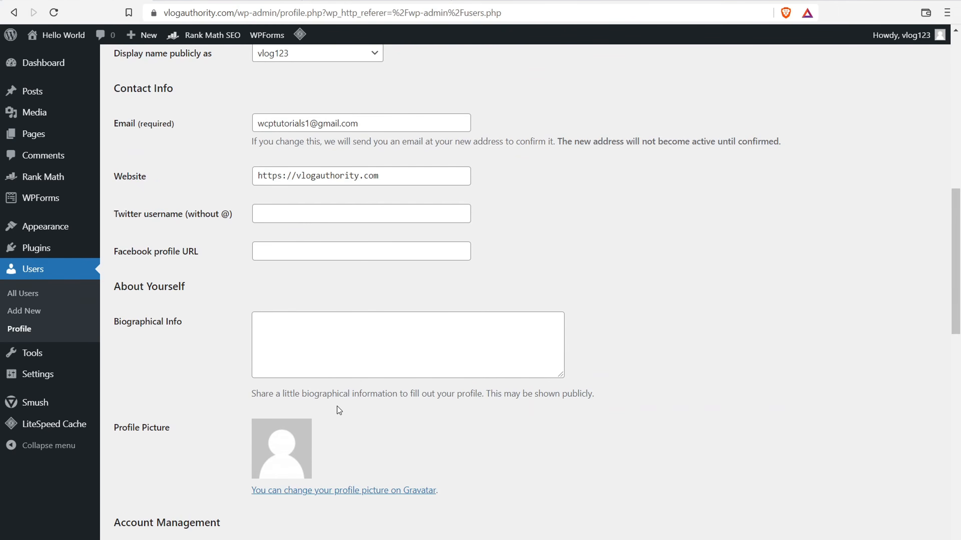
right_click(383, 493)
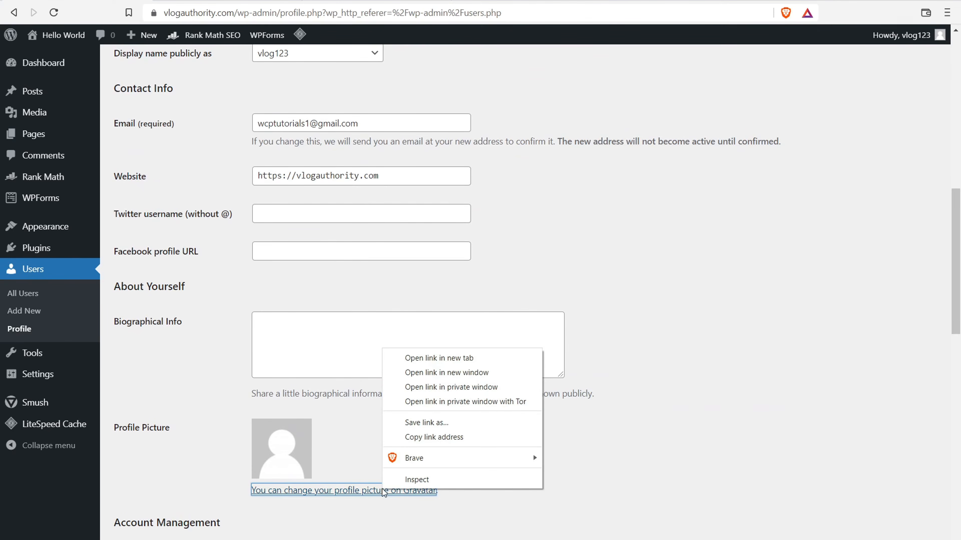
left_click(425, 357)
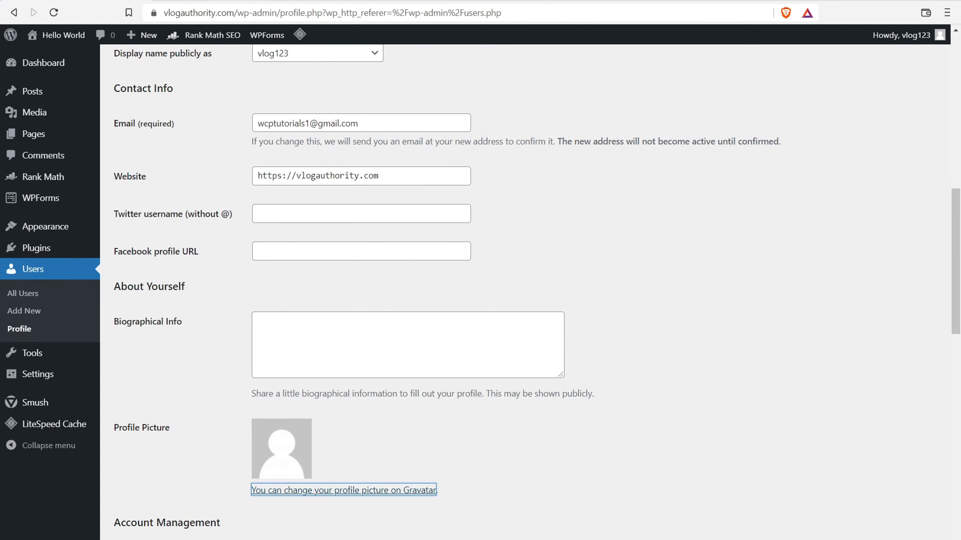
left_click(242, 1)
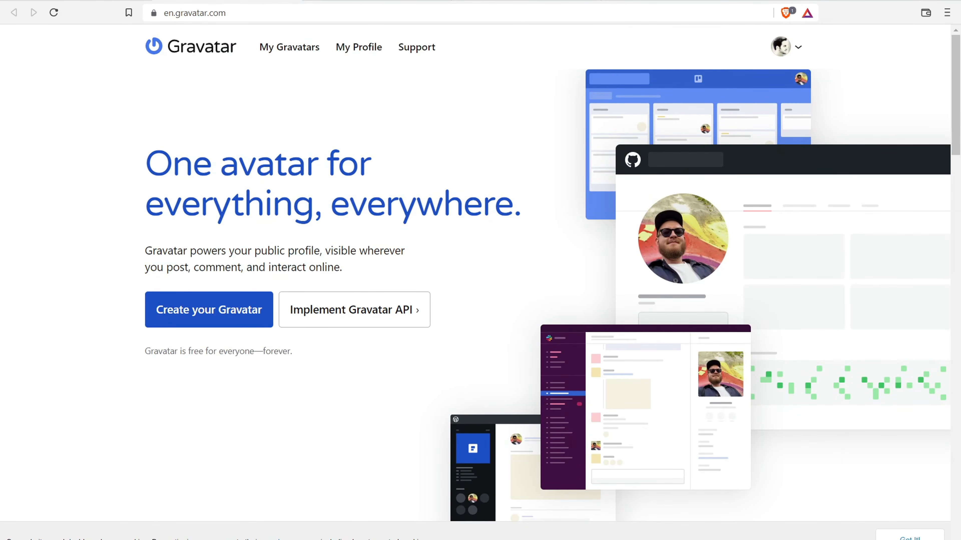
- Select the author's bio text in the Unstoppable Domains article's author box
left_click(75, 0)
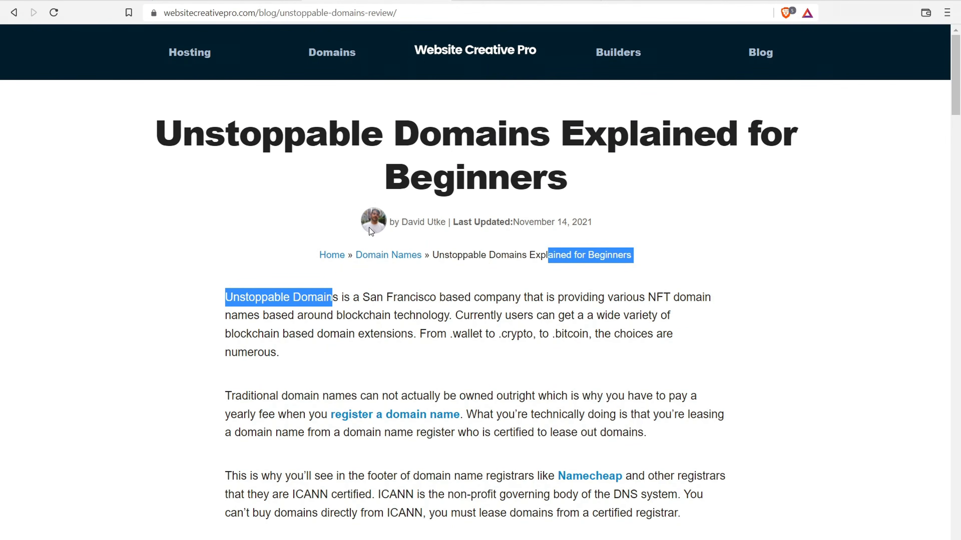
left_click_drag(958, 93, 937, 506)
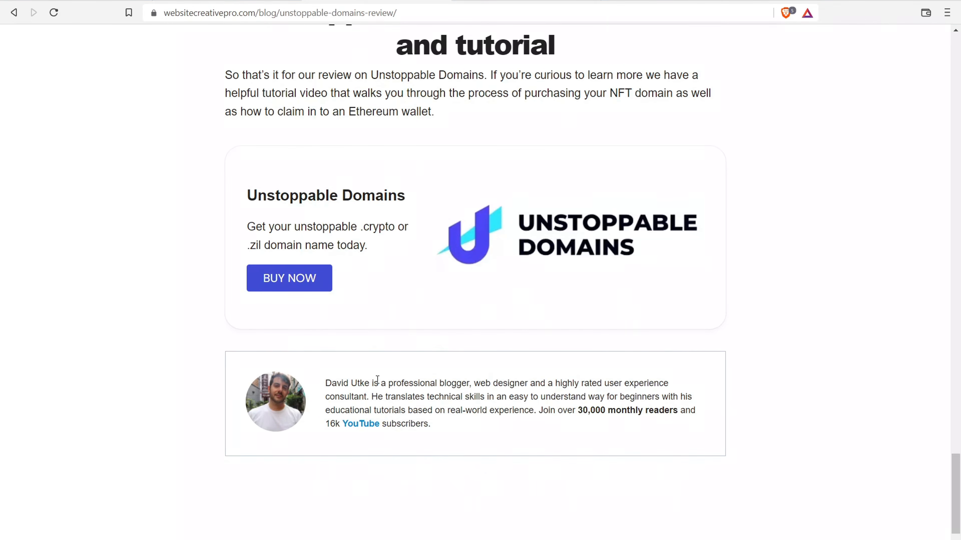
left_click_drag(379, 383, 491, 434)
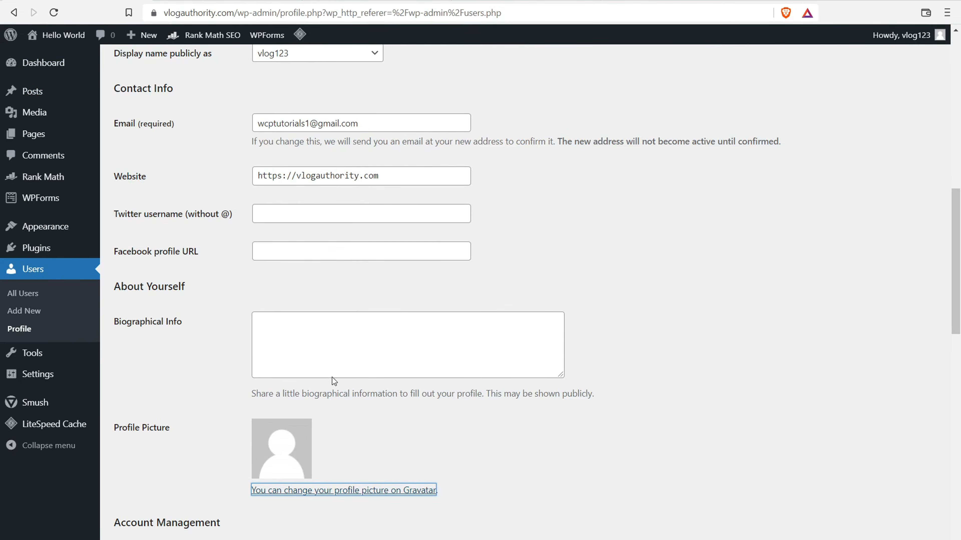
- Open Users > Add New and review the Role options, leaving Subscriber with no user added
scroll(316, 336, "up", 5)
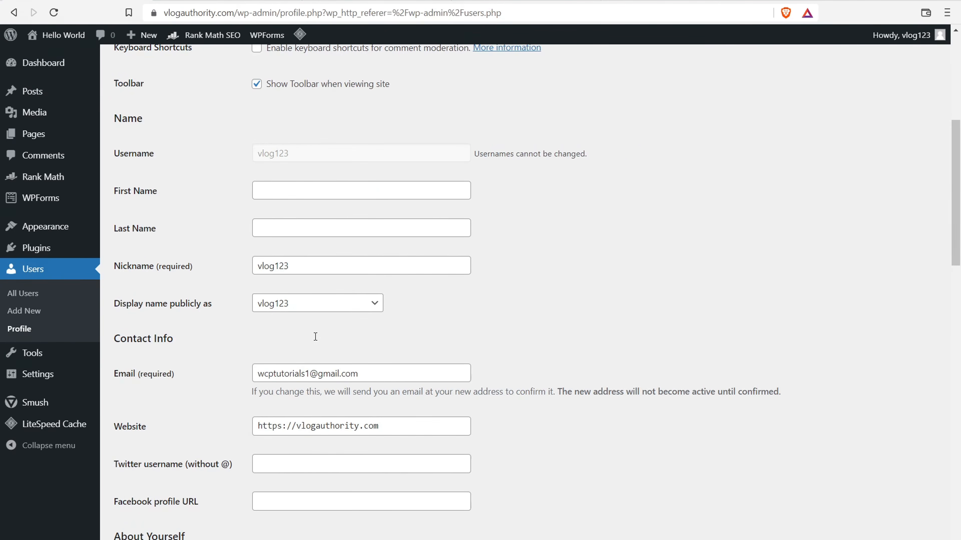
scroll(365, 259, "up", 6)
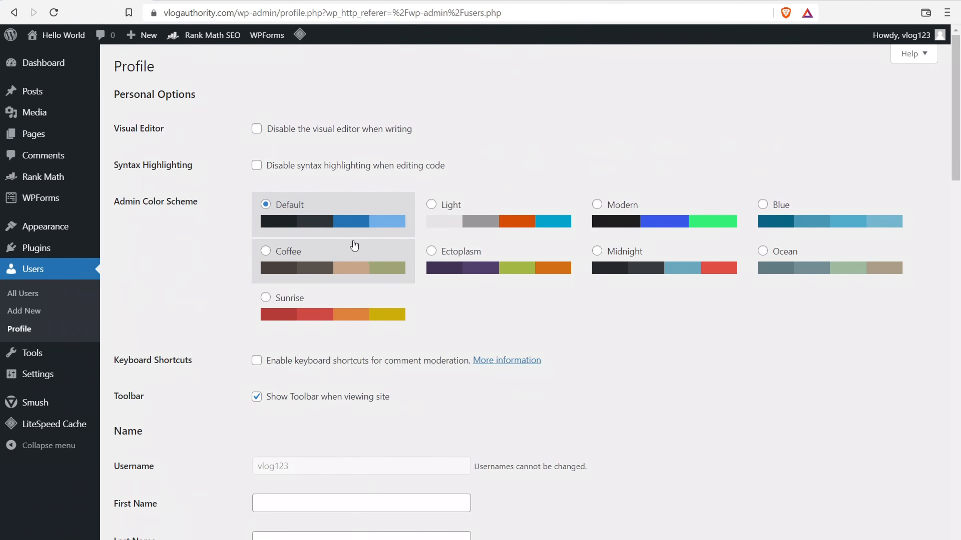
left_click(19, 294)
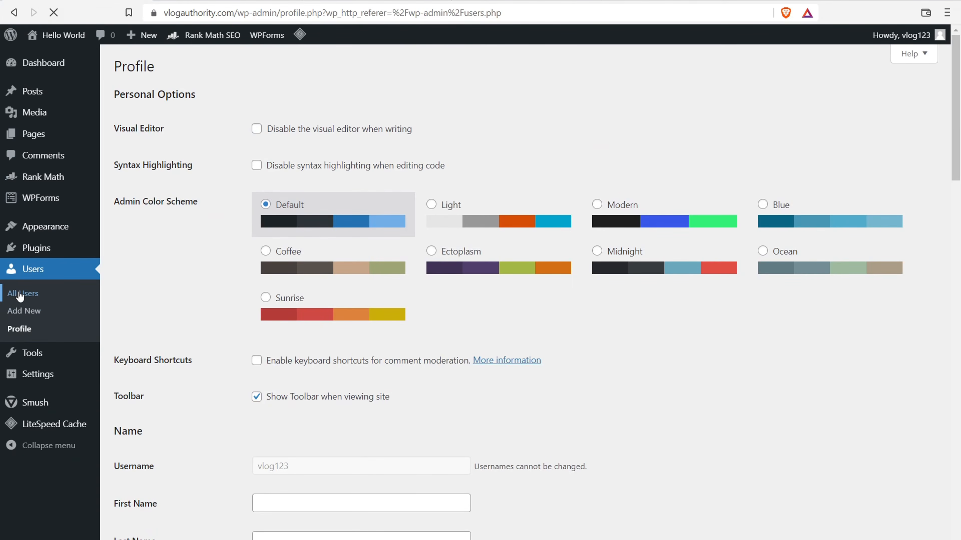
left_click(174, 71)
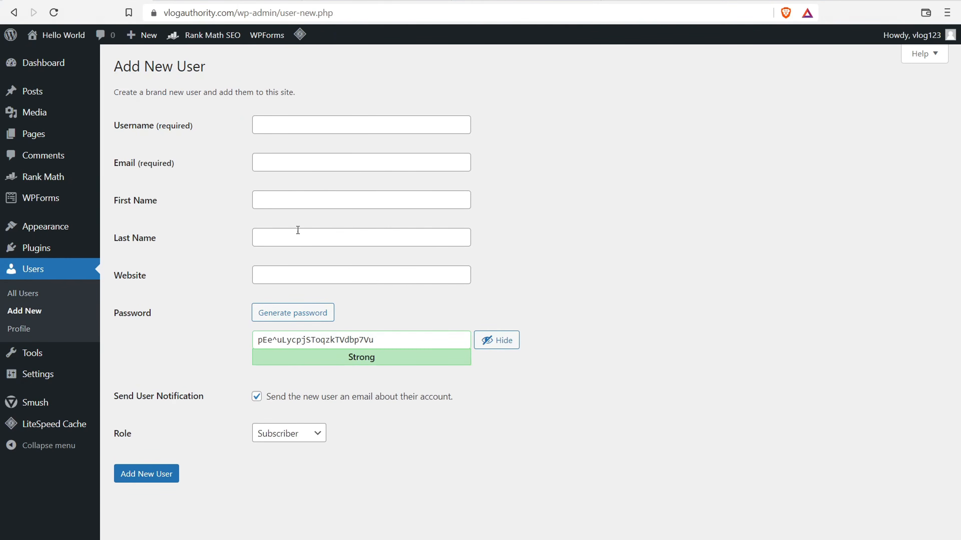
left_click(299, 434)
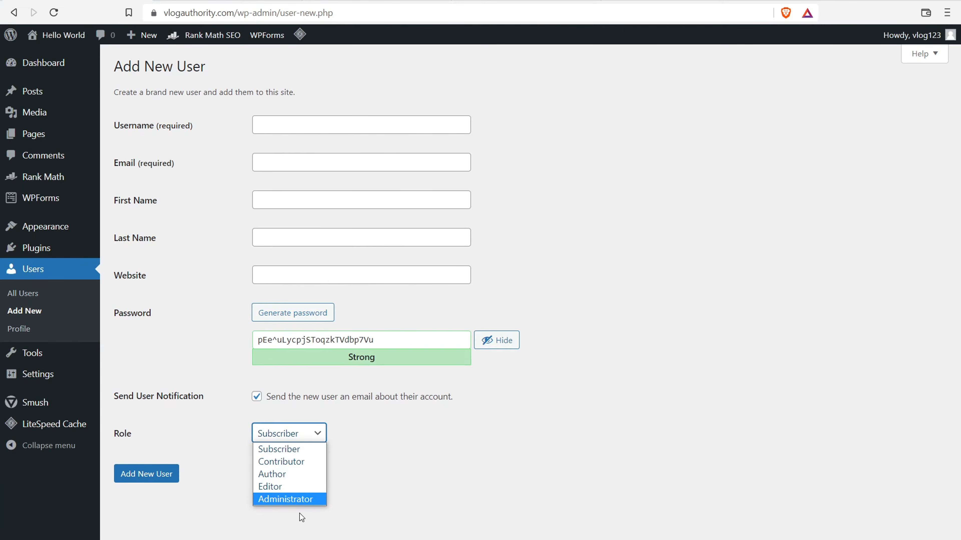
left_click(389, 460)
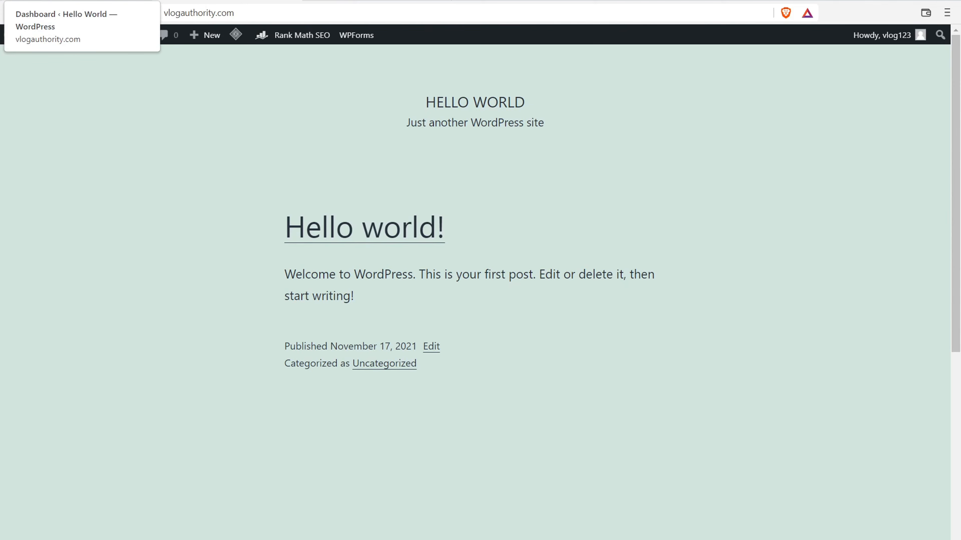
- Install and activate the Astra theme from Appearance > Themes > Add New, then view the site
left_click(77, 1)
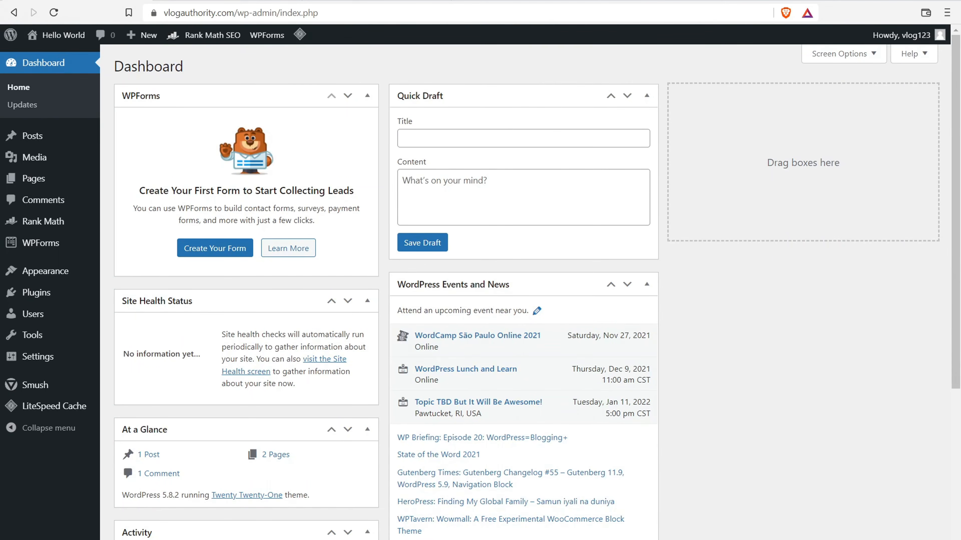
mouse_move(65, 276)
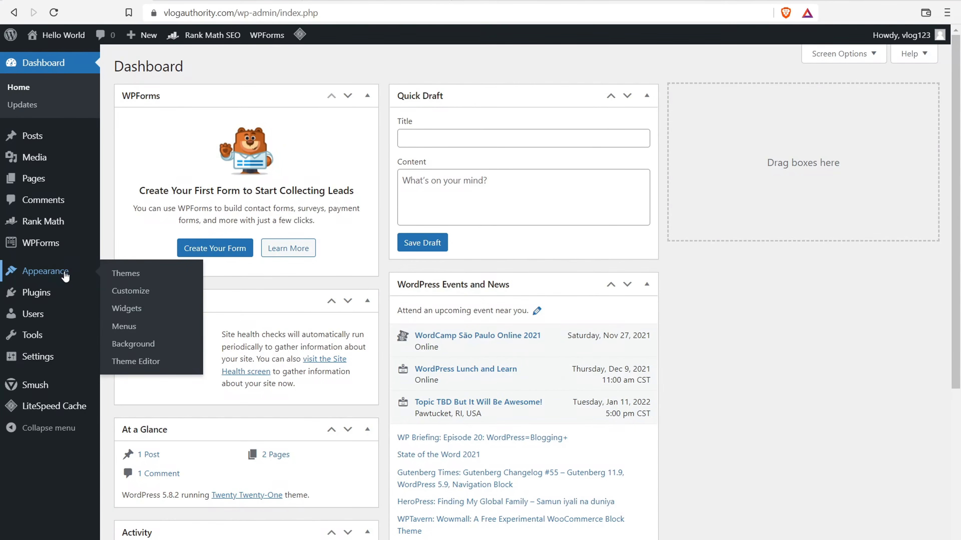
left_click(125, 278)
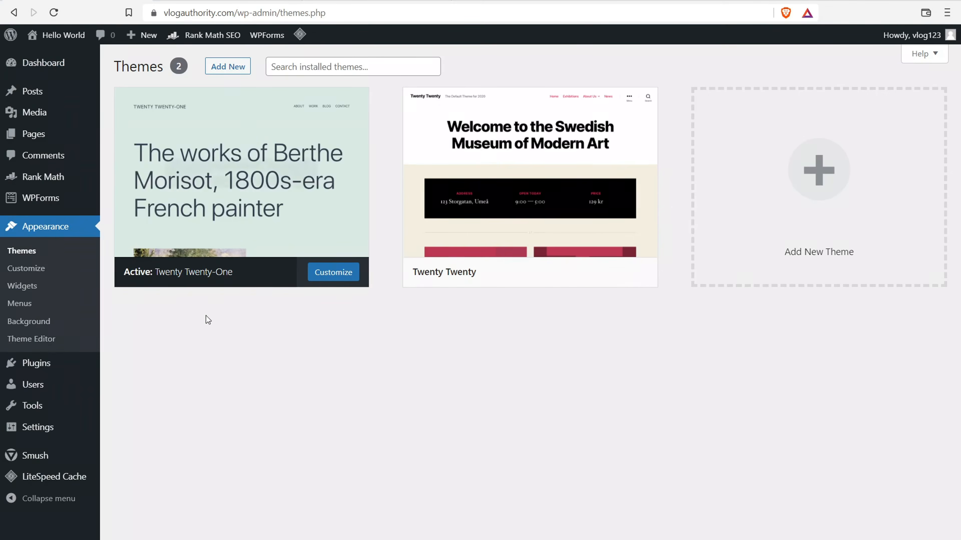
mouse_move(583, 134)
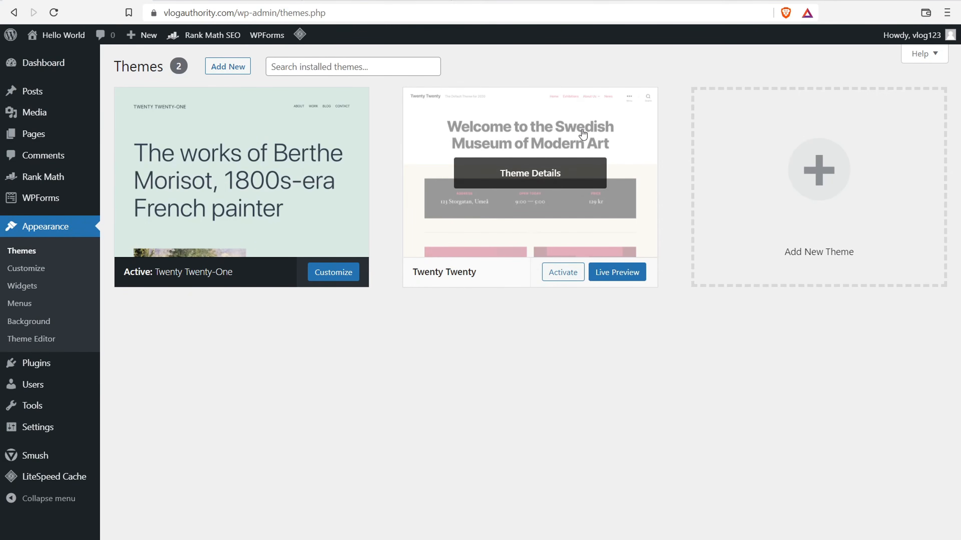
left_click(230, 67)
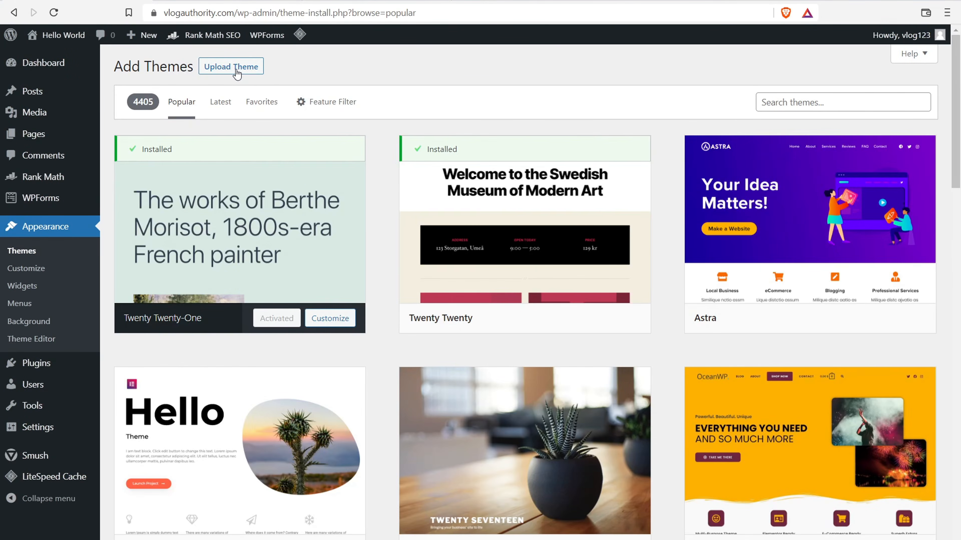
mouse_move(822, 250)
mouse_move(754, 141)
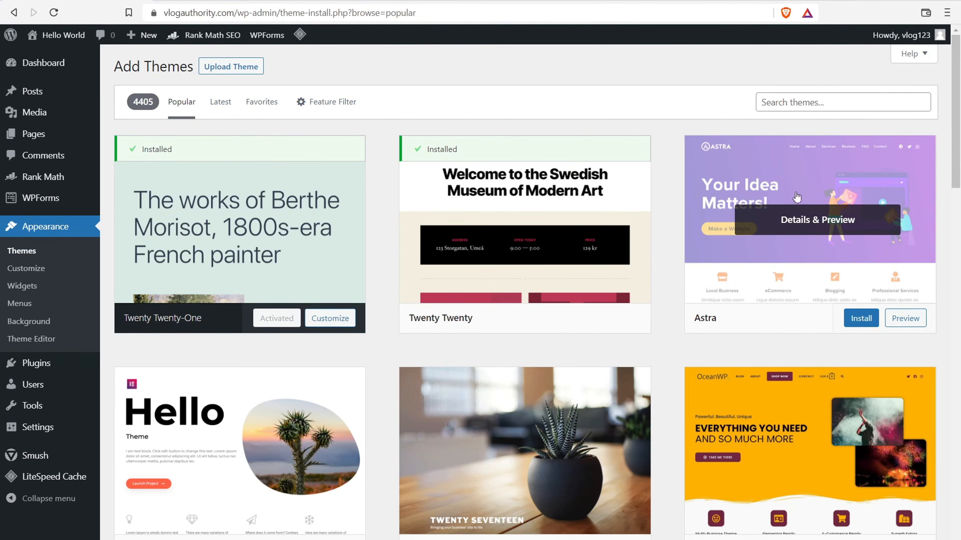
left_click(861, 322)
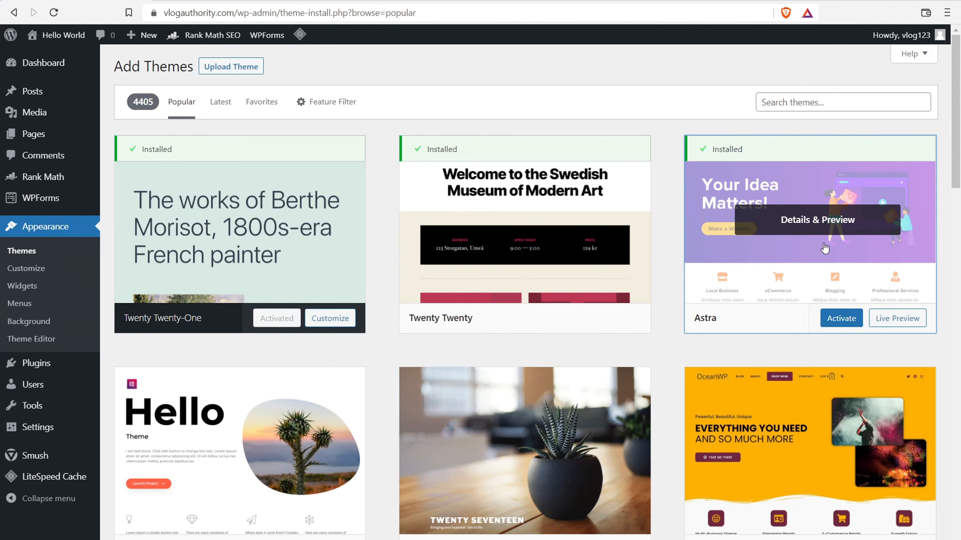
left_click(843, 319)
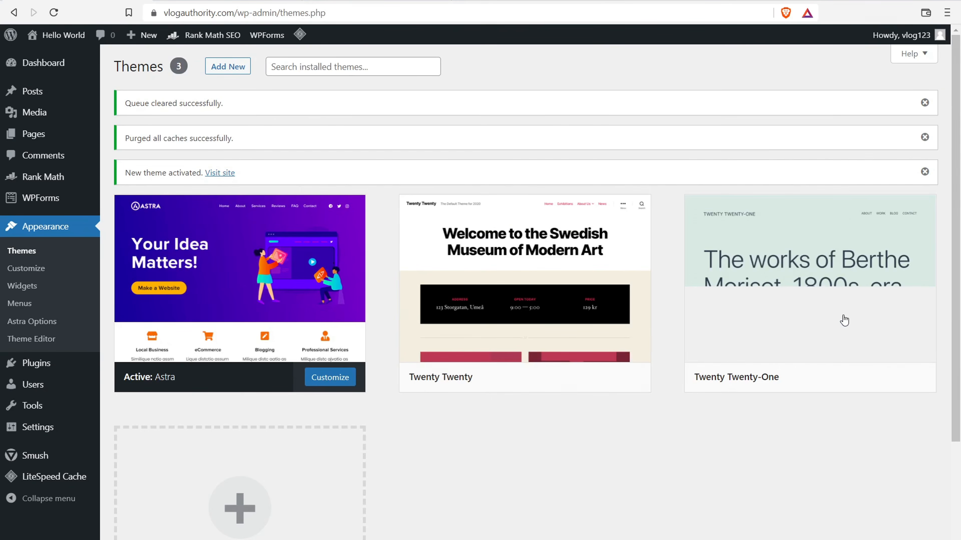
left_click(57, 35)
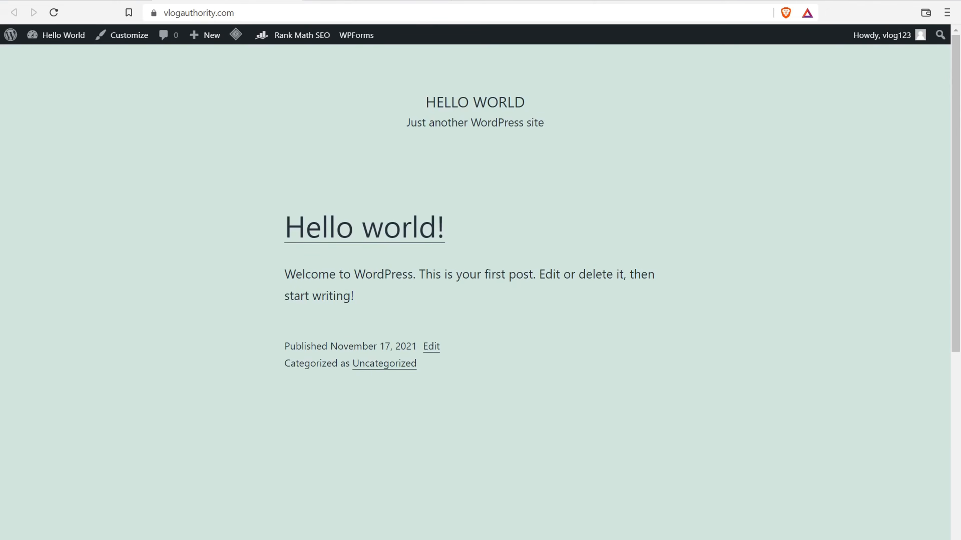
- Reload the front page with Astra, then view and close the Twenty Twenty theme details
left_click(57, 17)
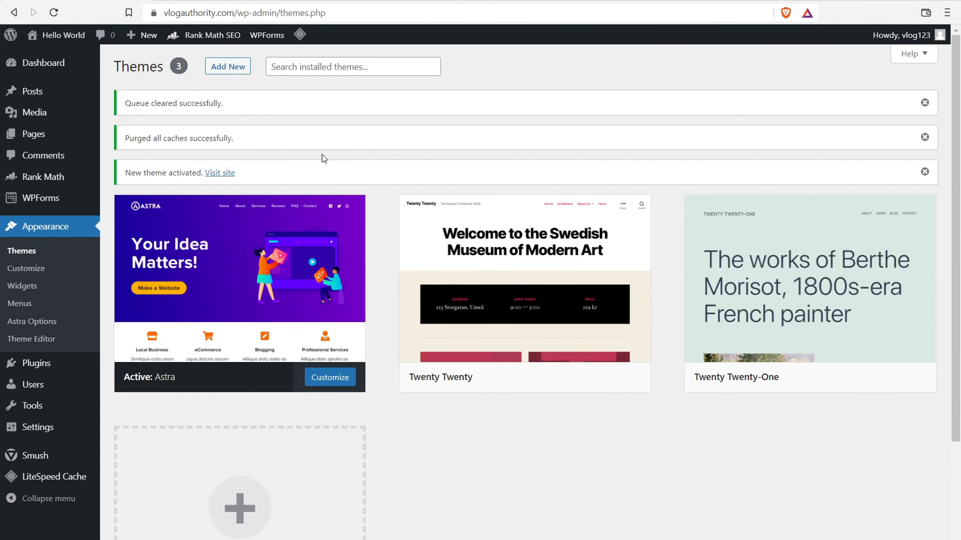
mouse_move(467, 208)
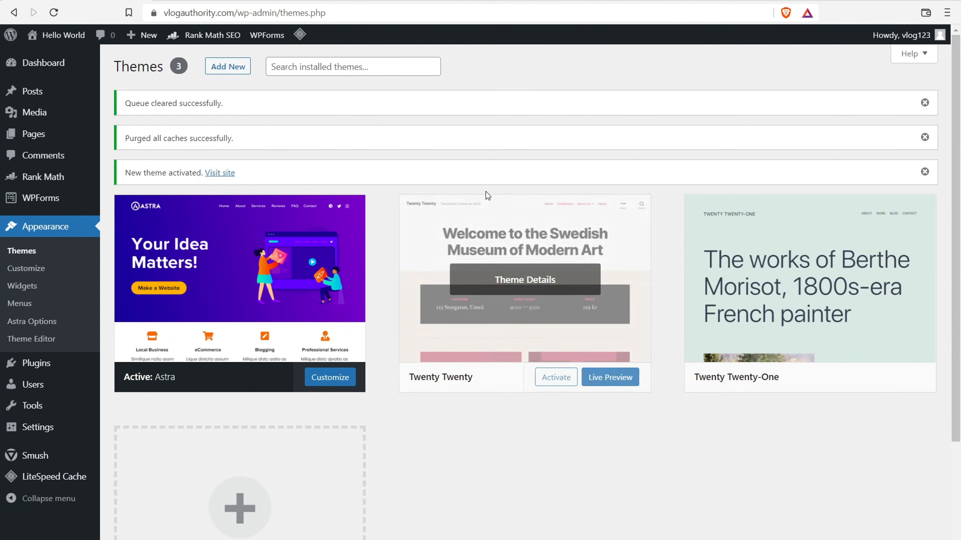
left_click(534, 225)
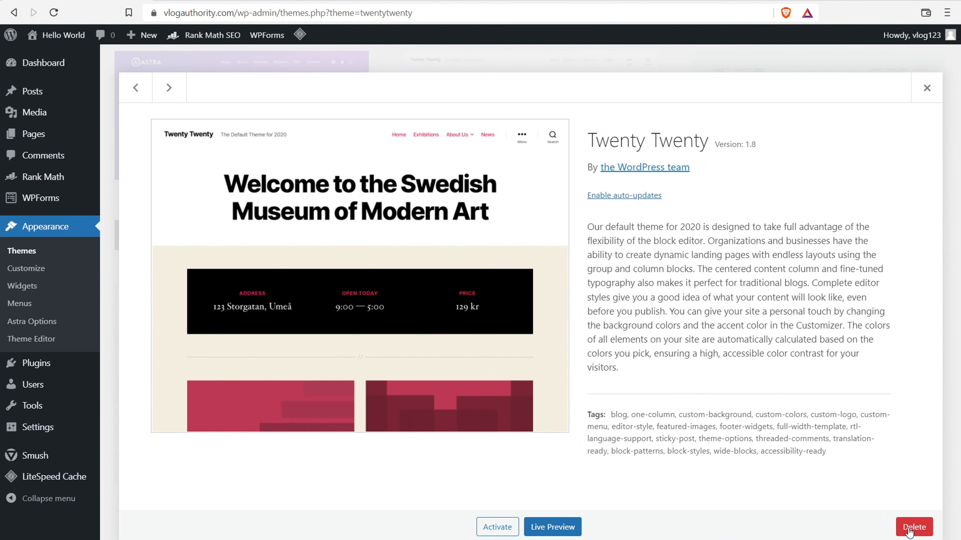
left_click(927, 88)
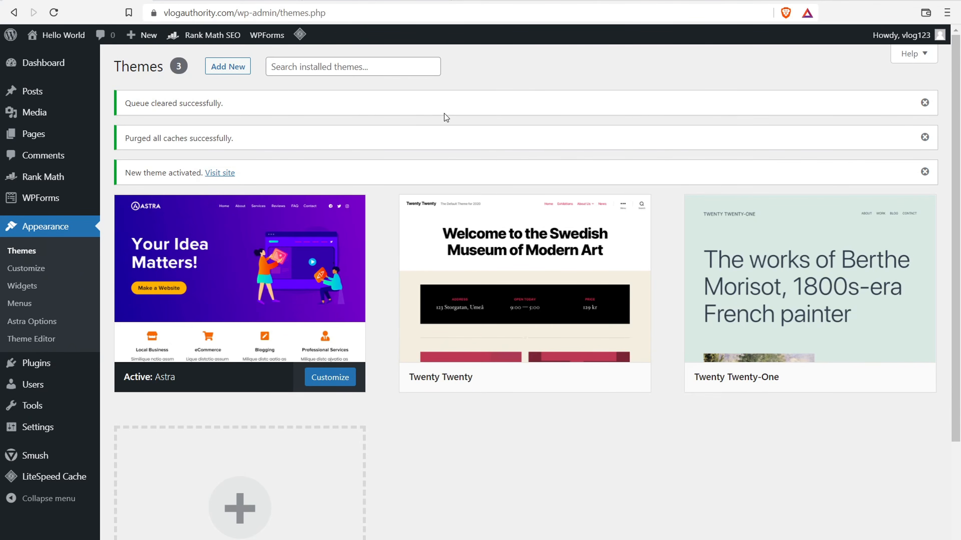
mouse_move(508, 281)
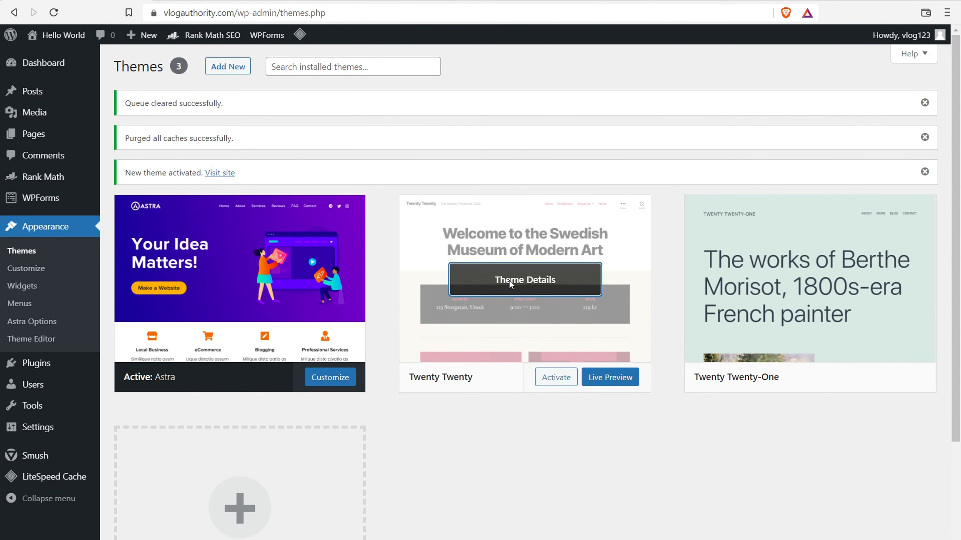
- Start a new theme upload in WordPress and select betheme.zip as the file
left_click(224, 69)
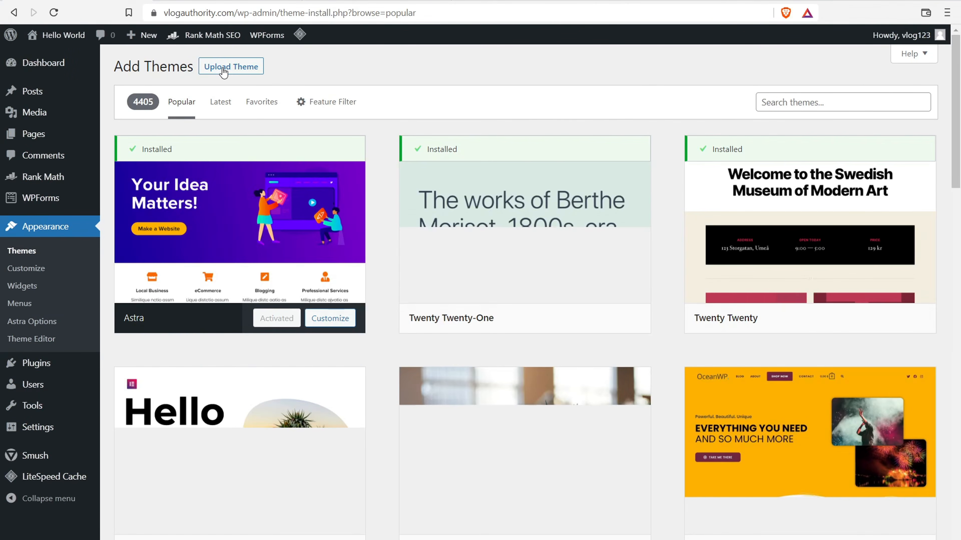
left_click(224, 68)
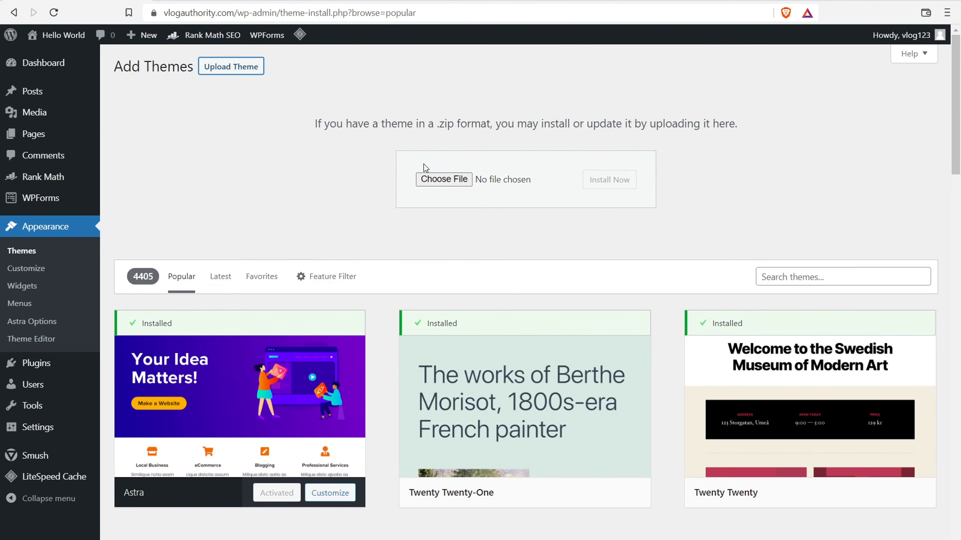
left_click(442, 185)
left_click(239, 104)
left_click(381, 263)
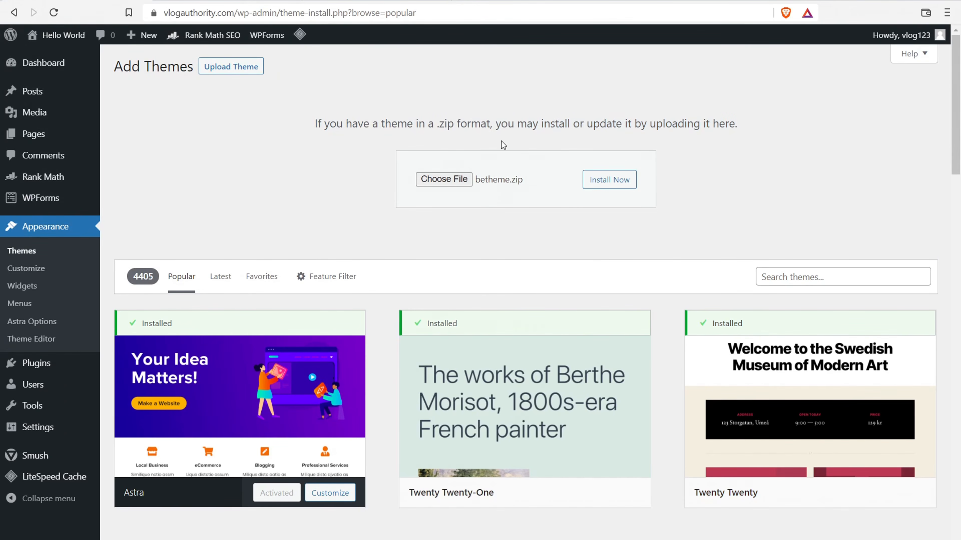
- Install and activate the Betheme theme, bringing up its welcome page
left_click(613, 179)
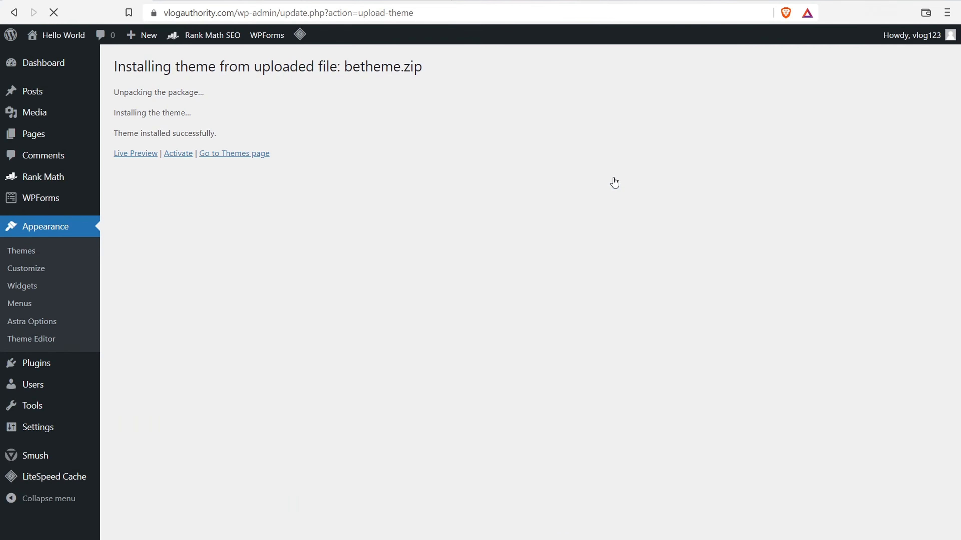
left_click(179, 153)
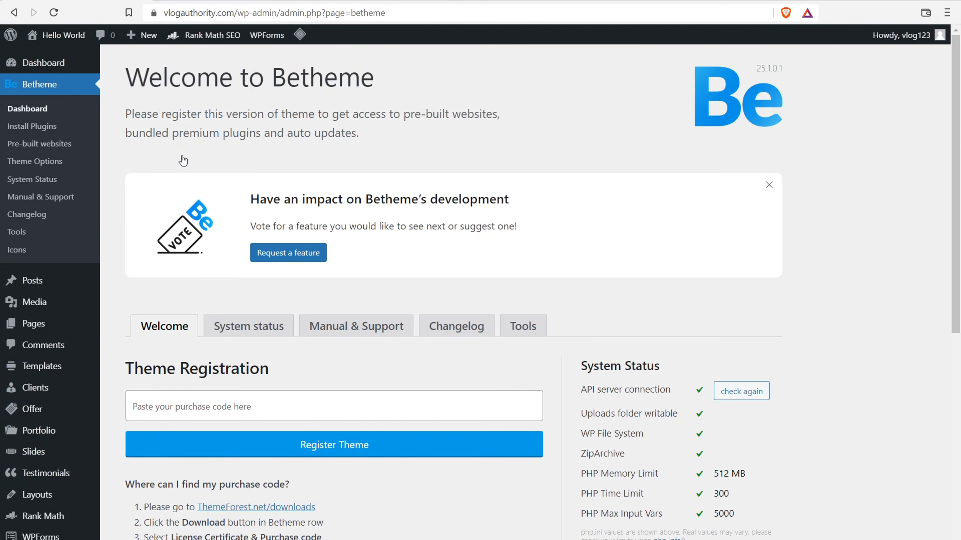
scroll(874, 145, "down", 2)
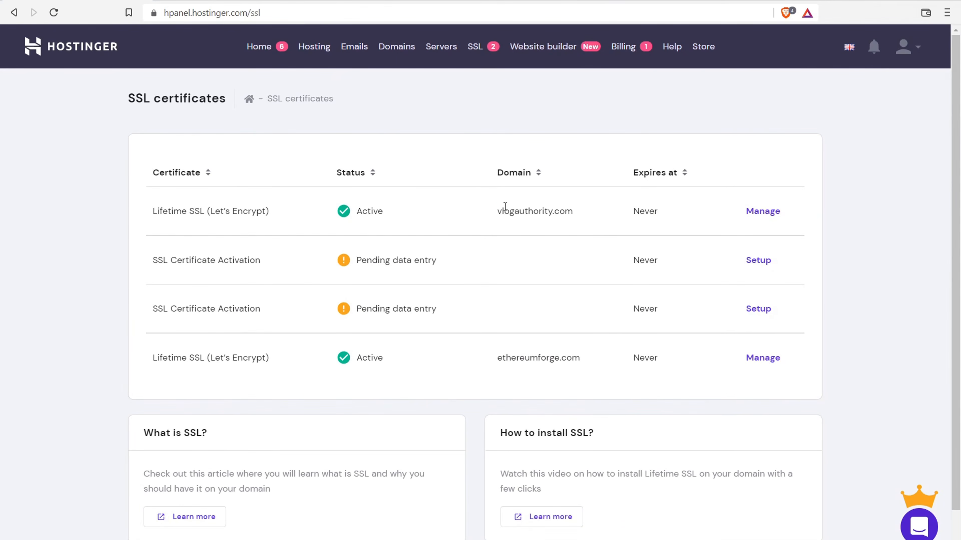
- Open the SSL management page for vlogauthority.com from the certificates list
left_click_drag(497, 209, 572, 207)
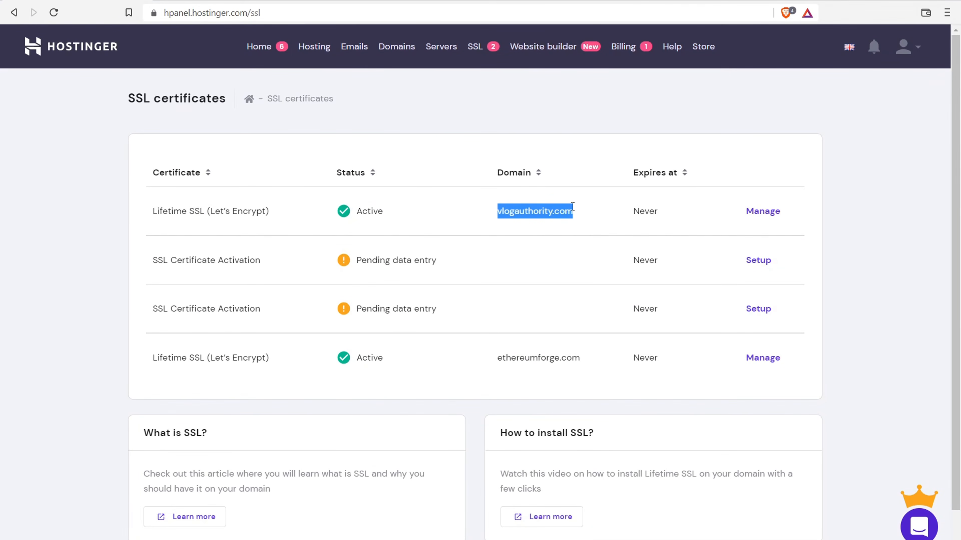
left_click(774, 208)
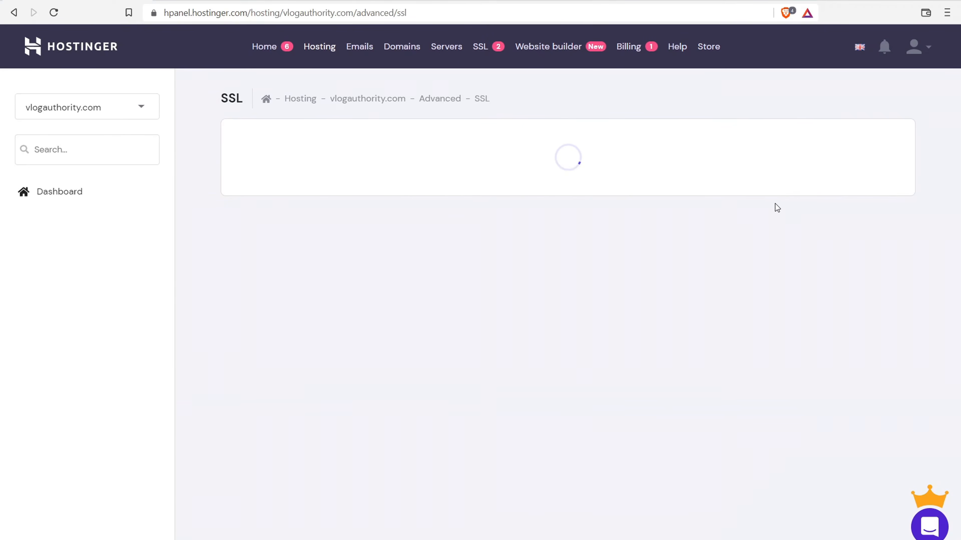